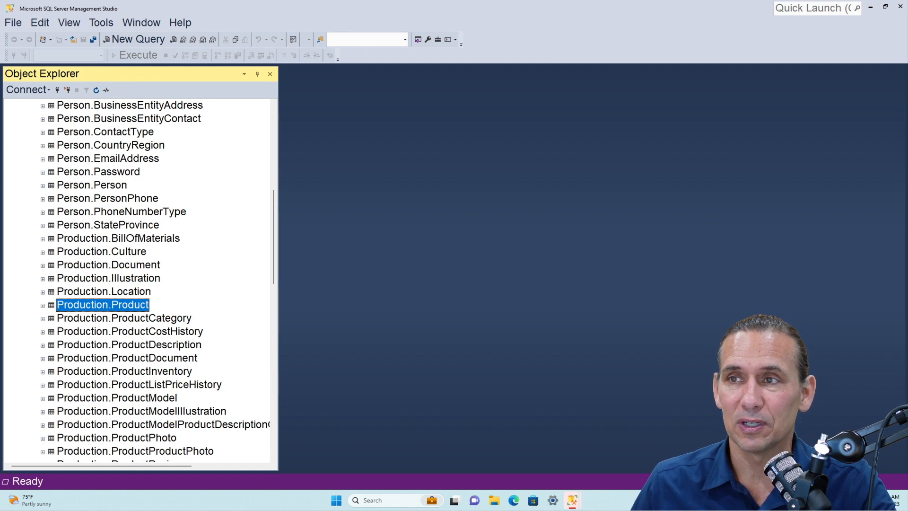
Open the Production.Product table of the AdventureWorks2022 database in design view
scroll(160, 239, up, 8)
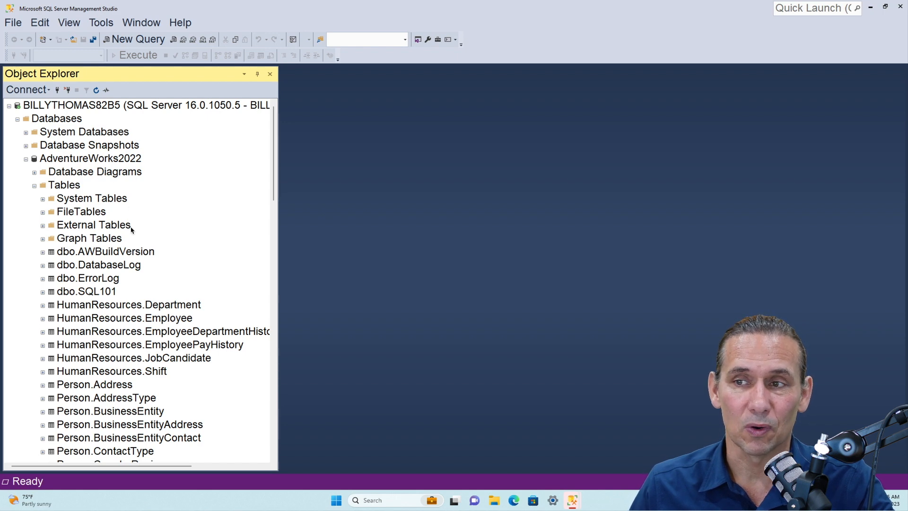
scroll(132, 230, down, 6)
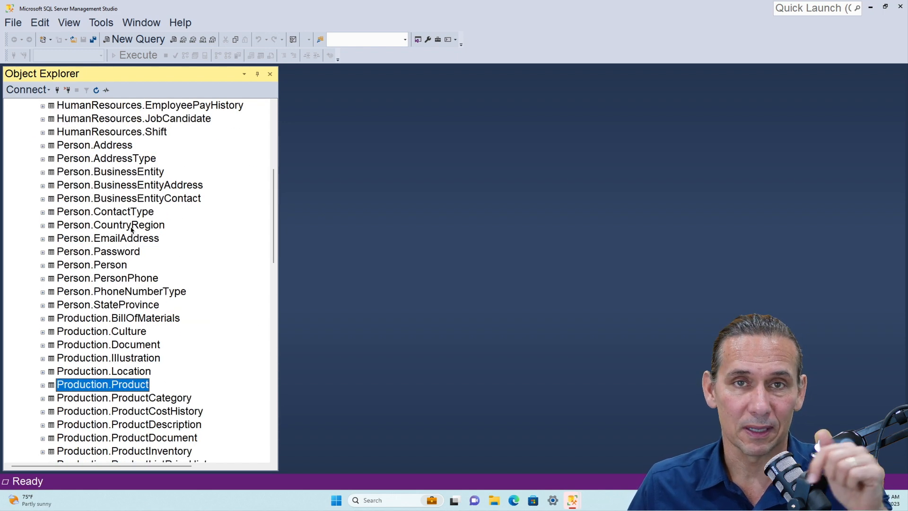
scroll(131, 230, down, 4)
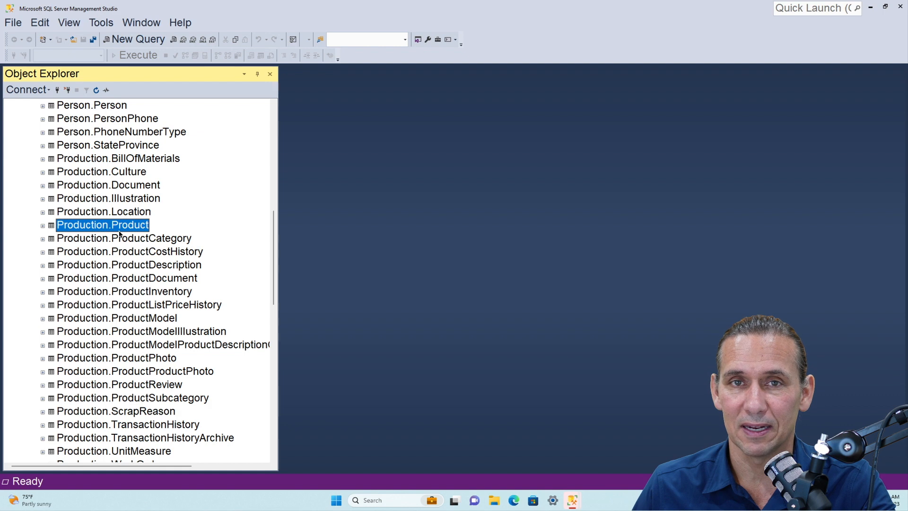
right_click(113, 226)
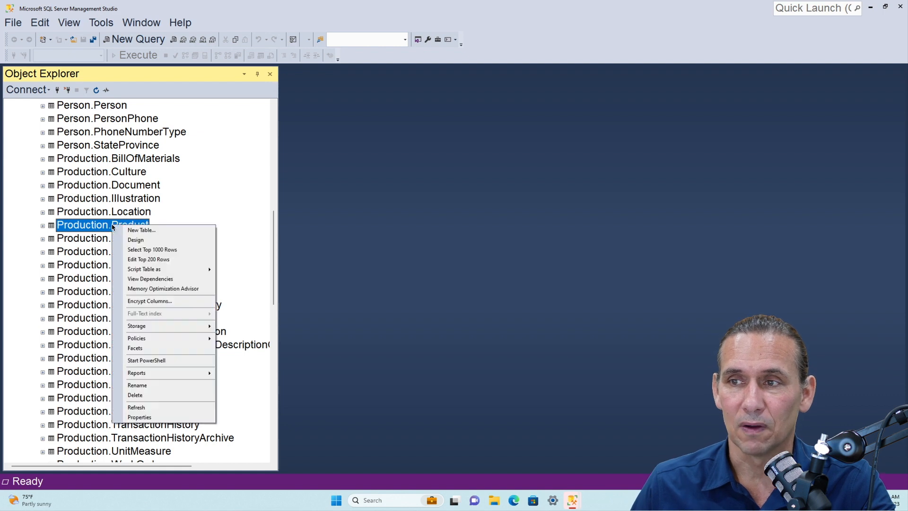
click(134, 240)
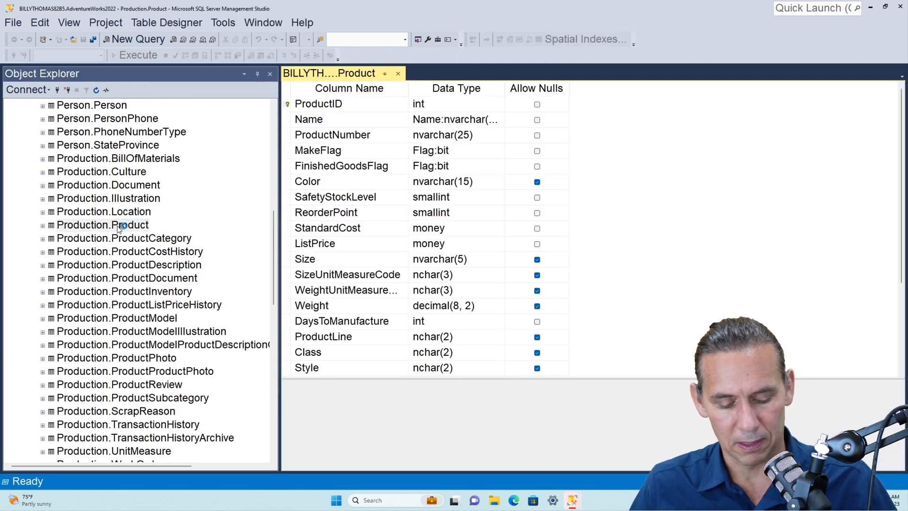
Widen the Data Type column to examine the Product table's column names and data types, and close the table design
key(alt)
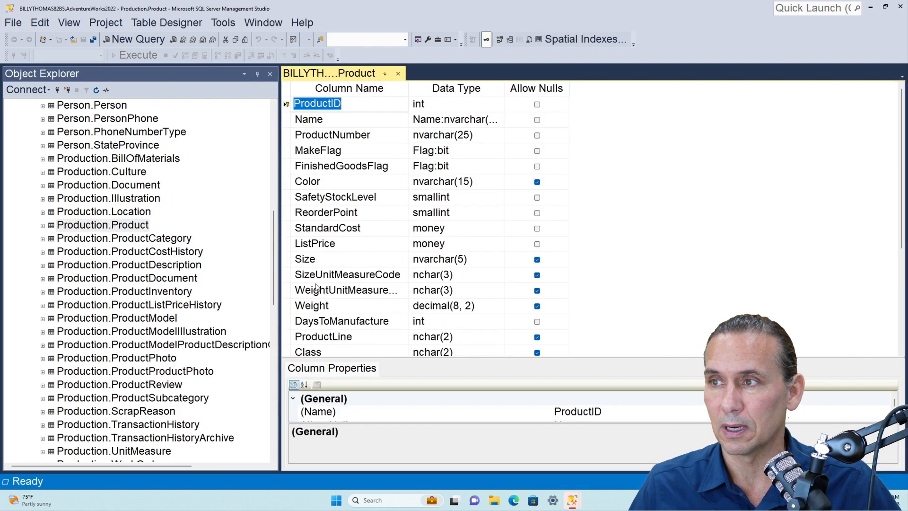
click(444, 214)
key(alt)
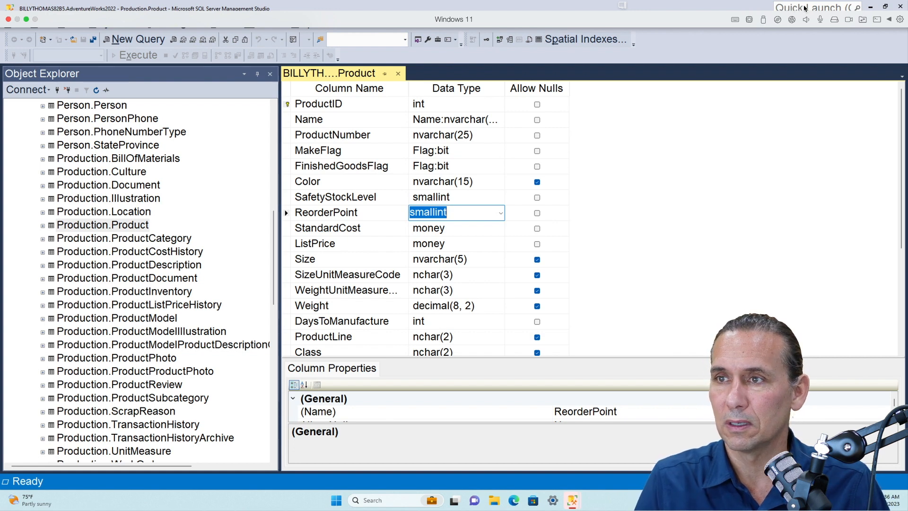
click(620, 191)
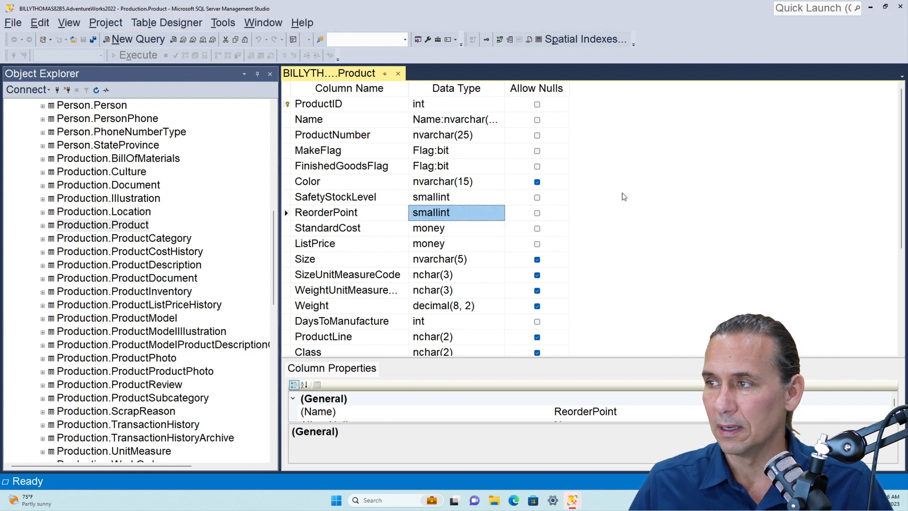
key(alt)
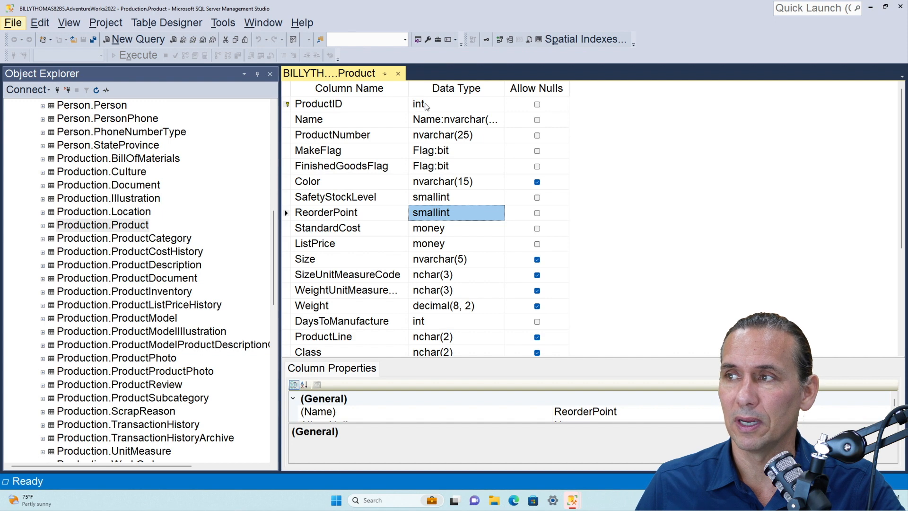
click(505, 88)
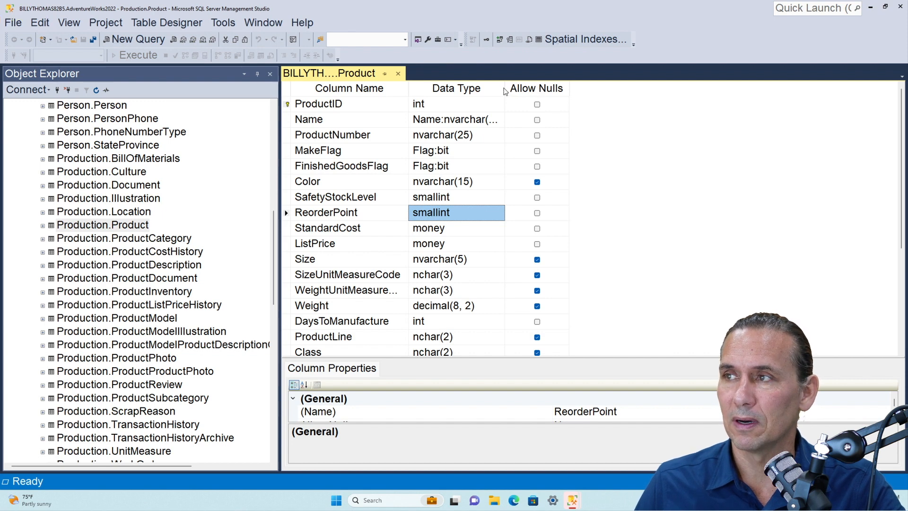
drag(505, 88, 573, 89)
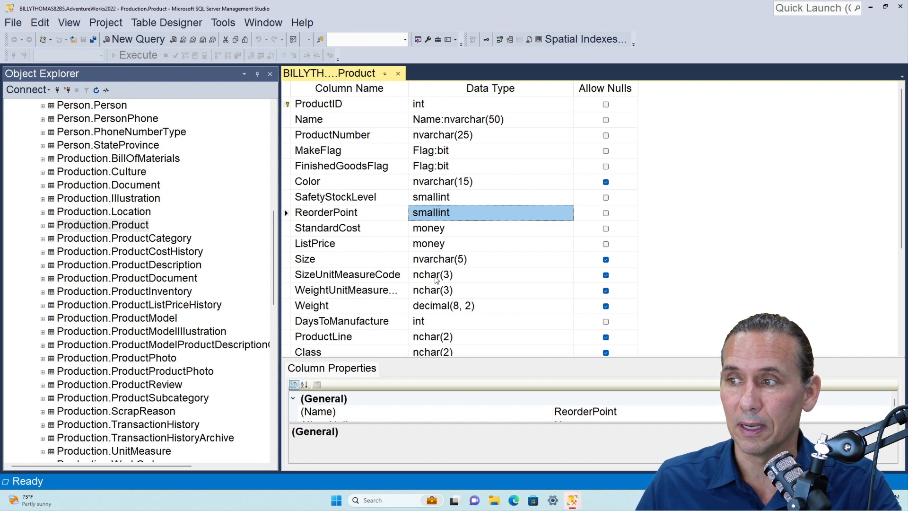
scroll(433, 265, down, 4)
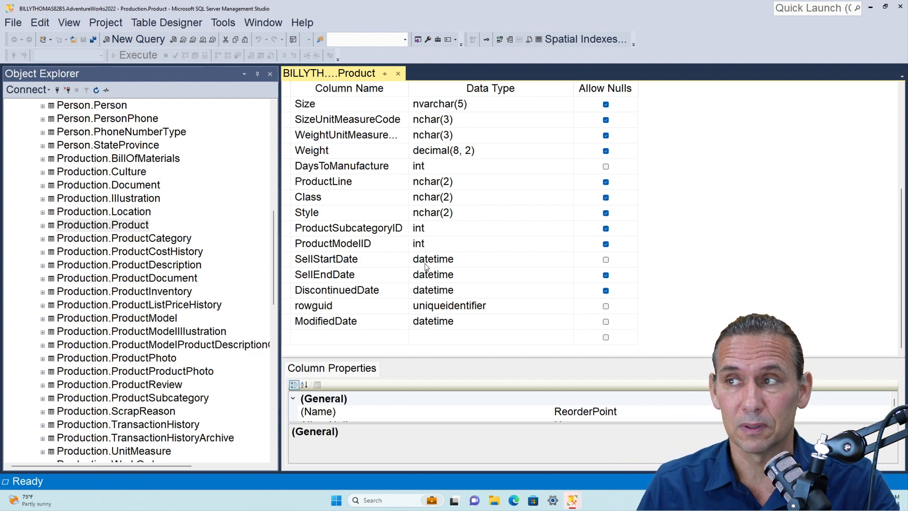
scroll(457, 248, up, 4)
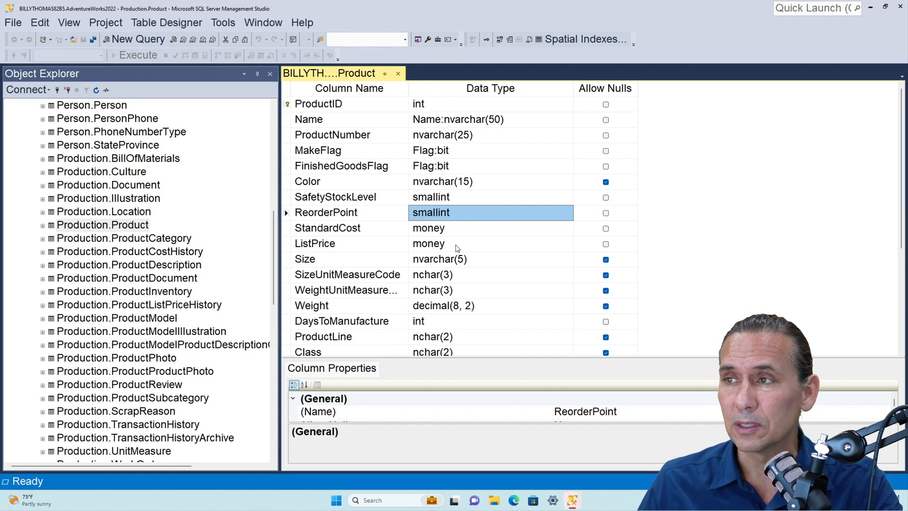
click(398, 73)
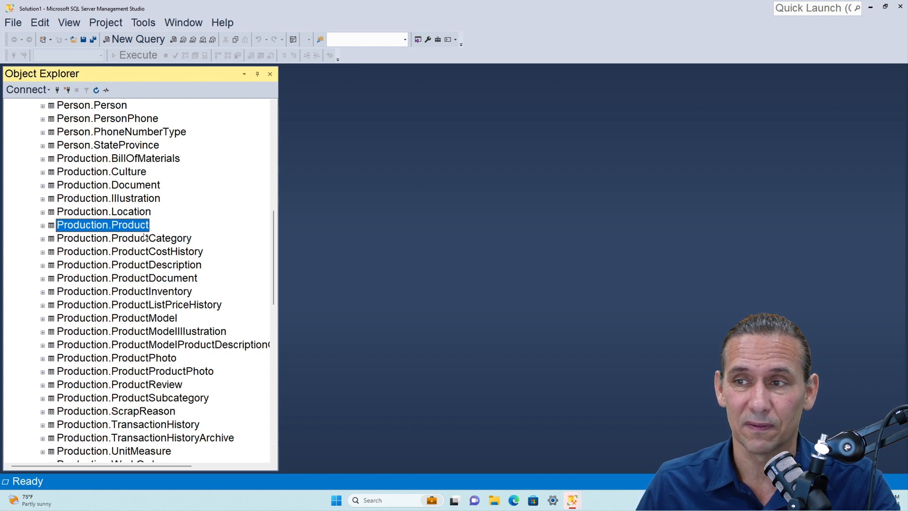
Create a new view in AdventureWorks2022 and add the Product (Production) table to it
scroll(95, 231, down, 15)
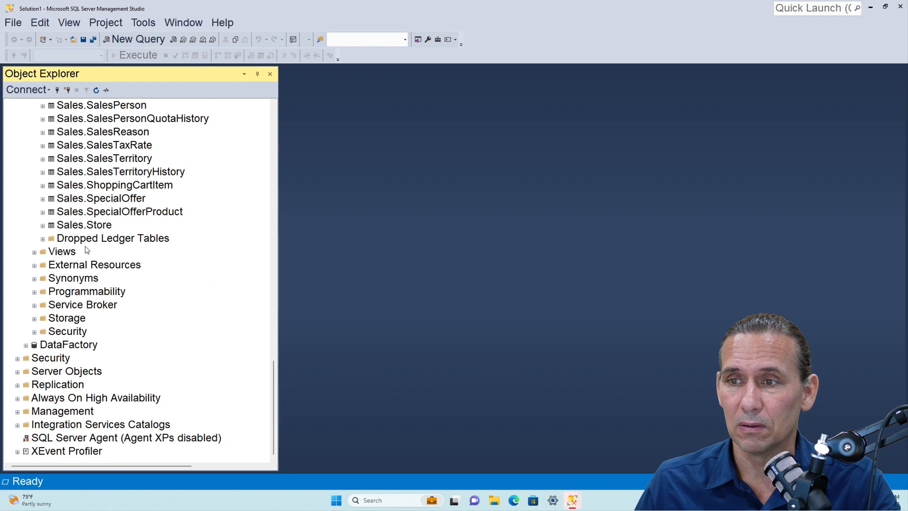
right_click(63, 255)
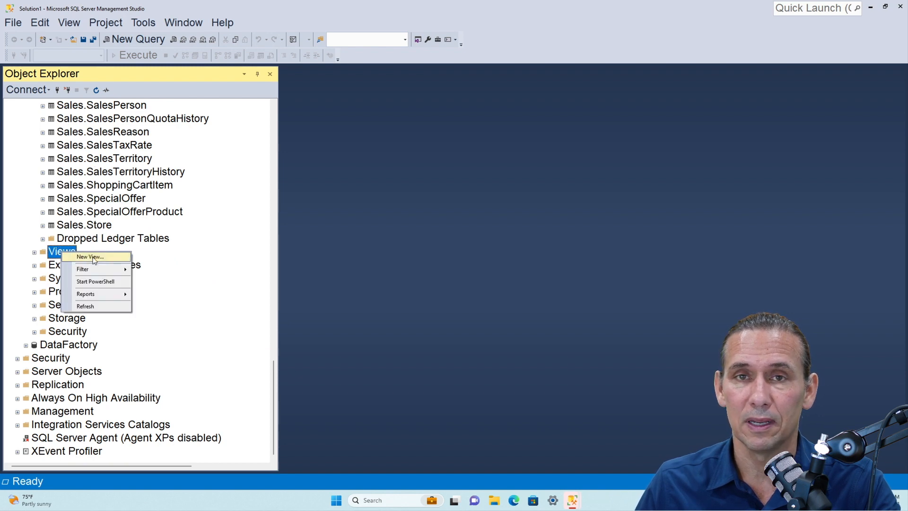
click(94, 257)
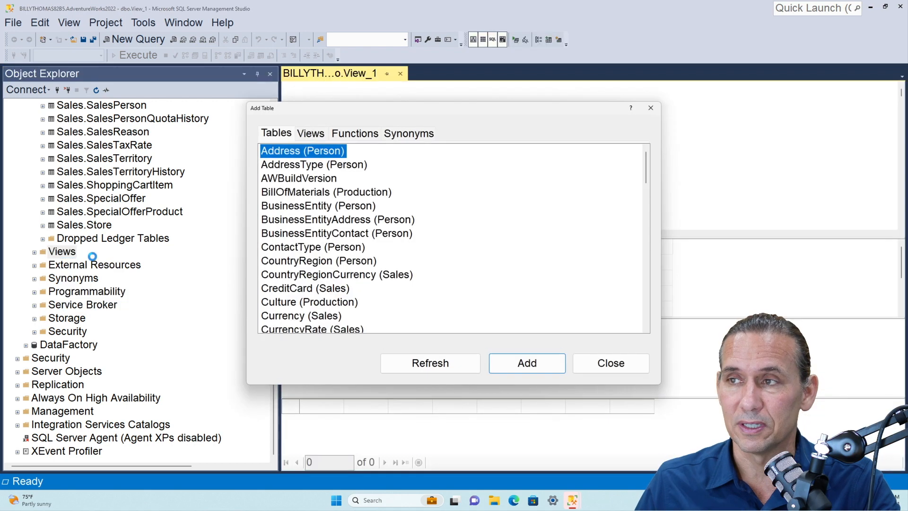
scroll(328, 249, down, 7)
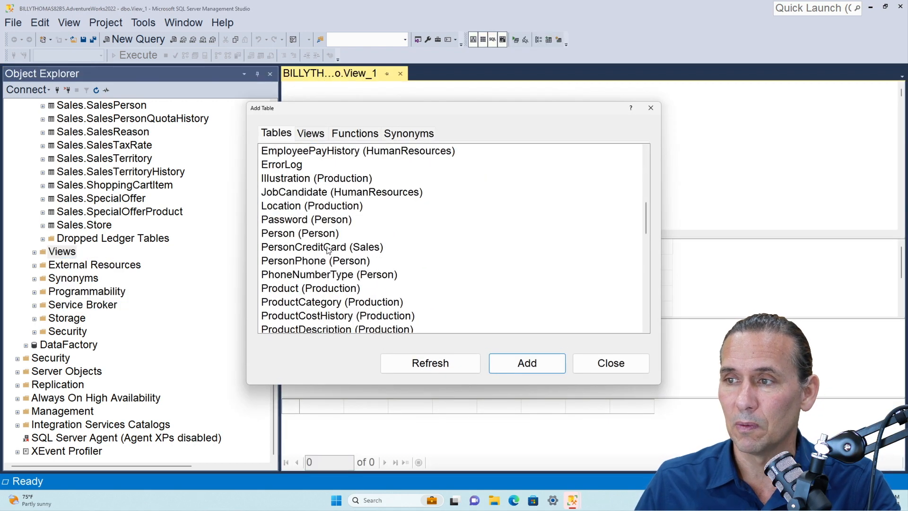
click(281, 291)
double_click(281, 290)
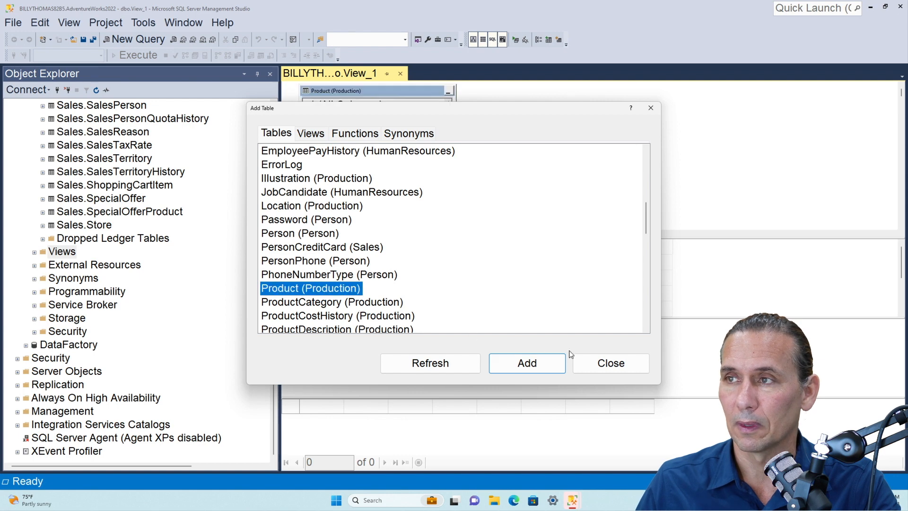
click(610, 363)
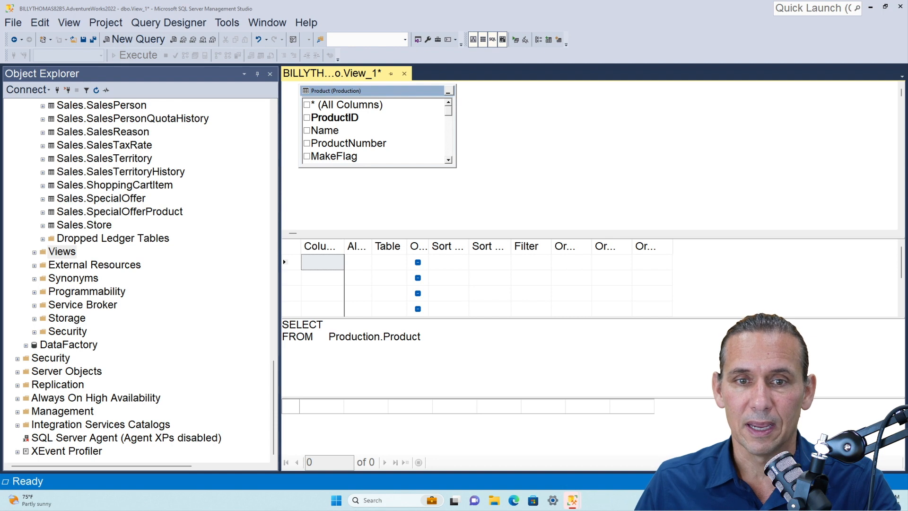
Include the ProductID, ProductNumber, MakeFlag and Size columns in the view's output, enlarging the Product table box to show more columns
click(306, 118)
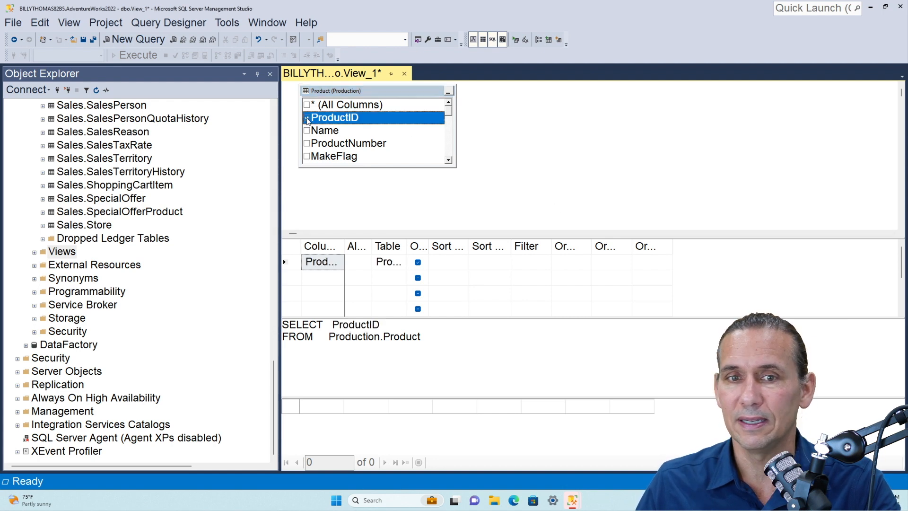
click(308, 144)
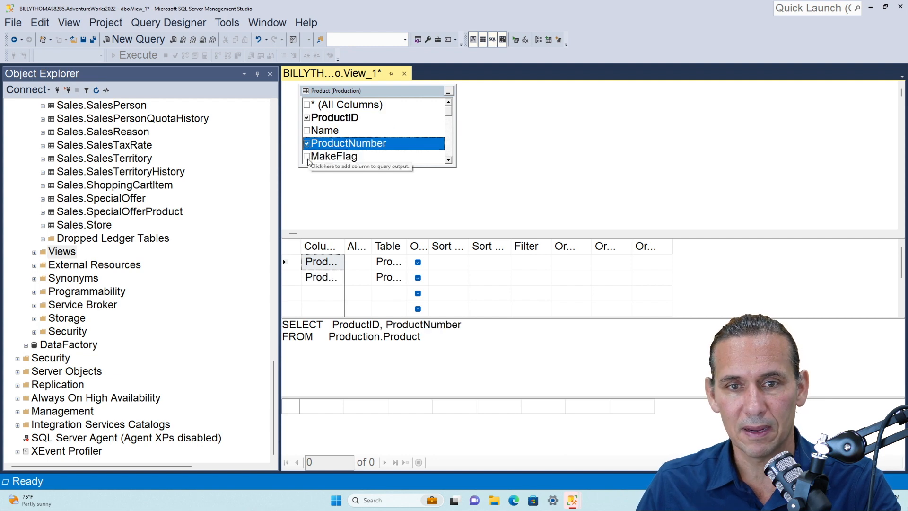
click(307, 157)
drag(353, 168, 352, 221)
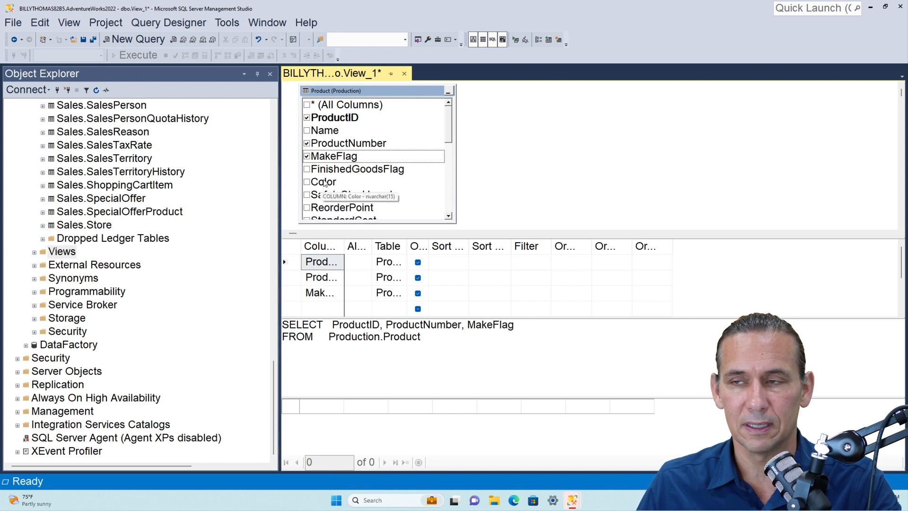
scroll(310, 191, down, 1)
scroll(310, 191, down, 3)
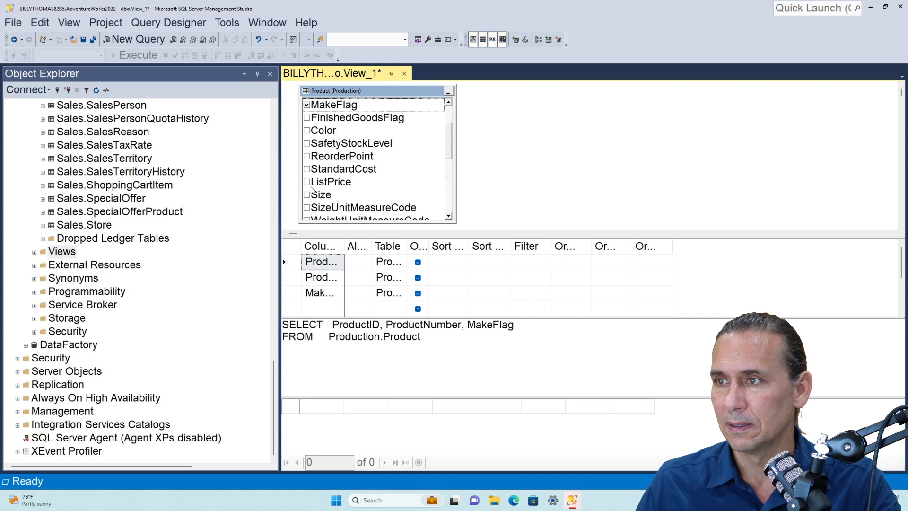
click(307, 195)
Add the StandardCost and SellStartDate columns of the Product table to the view's output
scroll(349, 191, down, 1)
scroll(350, 192, down, 4)
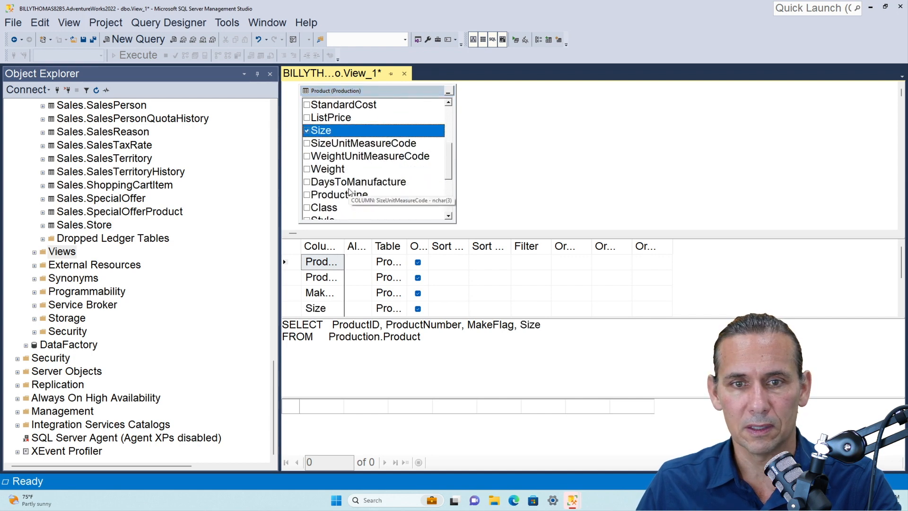
scroll(350, 192, down, 4)
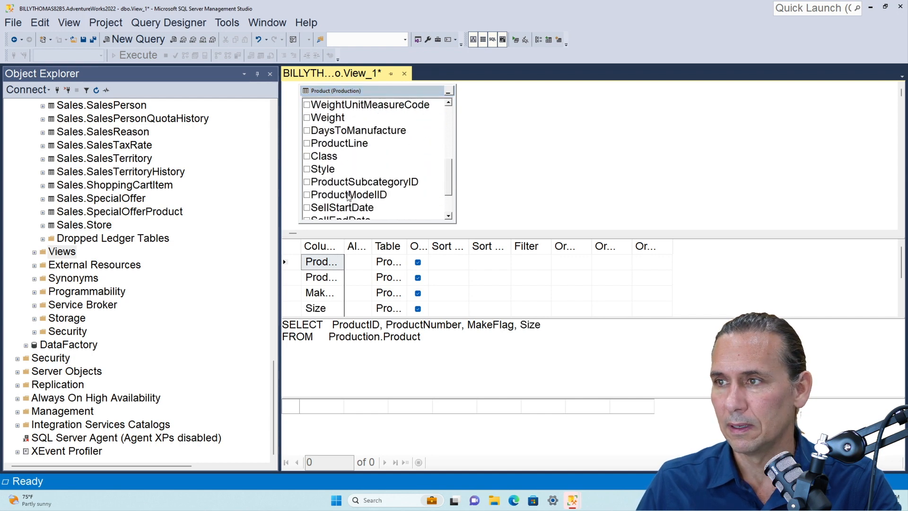
scroll(341, 199, down, 1)
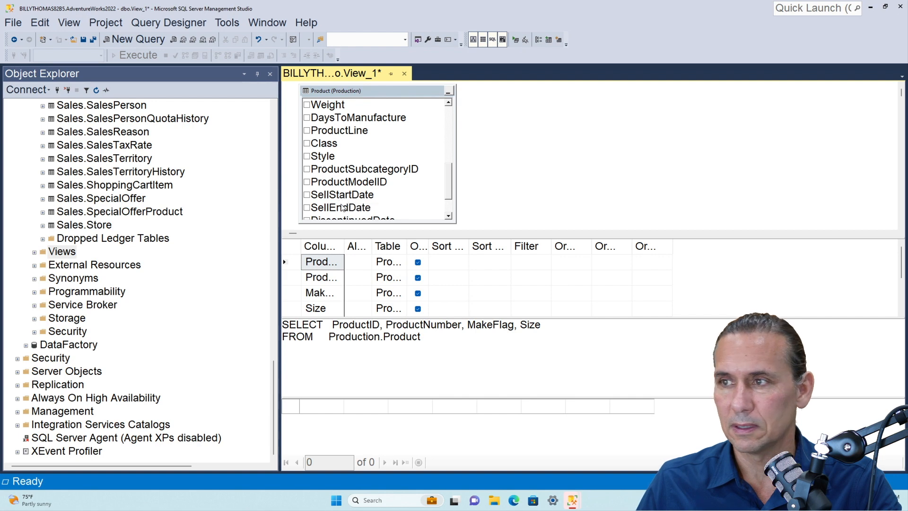
scroll(340, 200, down, 3)
scroll(308, 158, up, 9)
scroll(308, 158, up, 1)
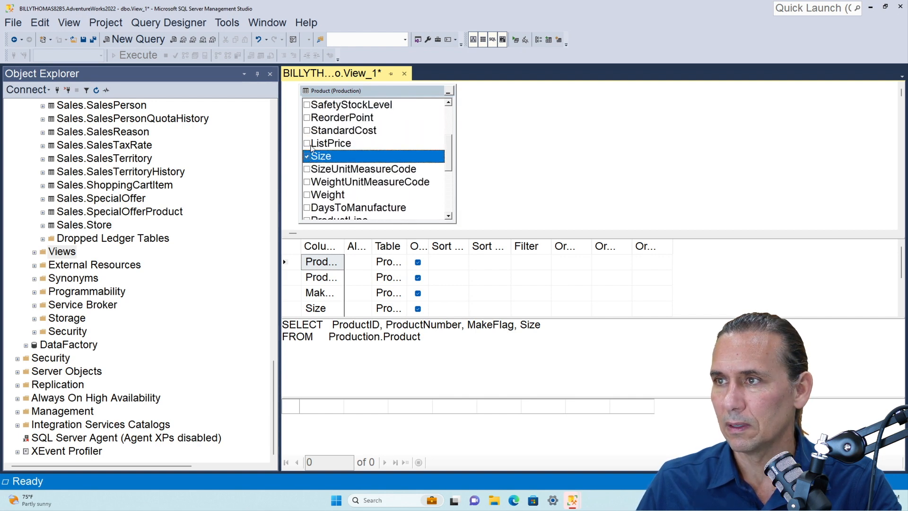
click(307, 131)
scroll(322, 176, down, 3)
scroll(322, 176, down, 7)
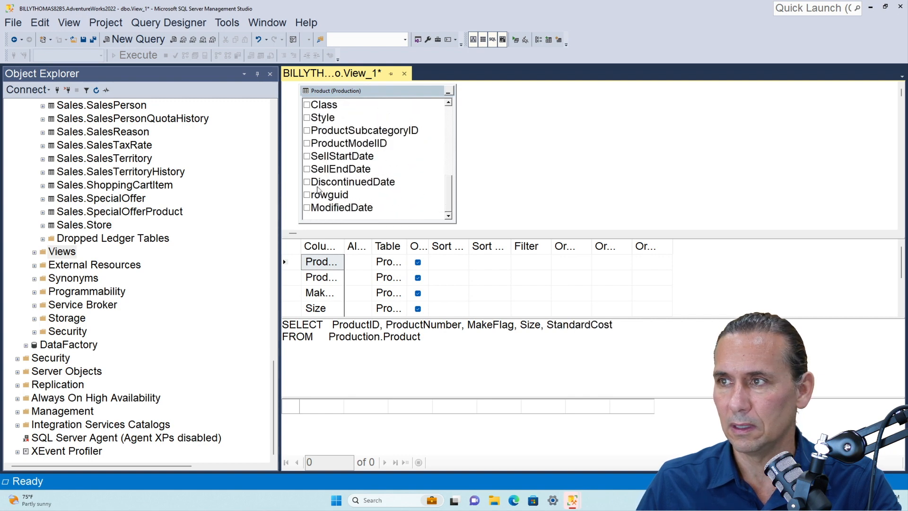
click(307, 157)
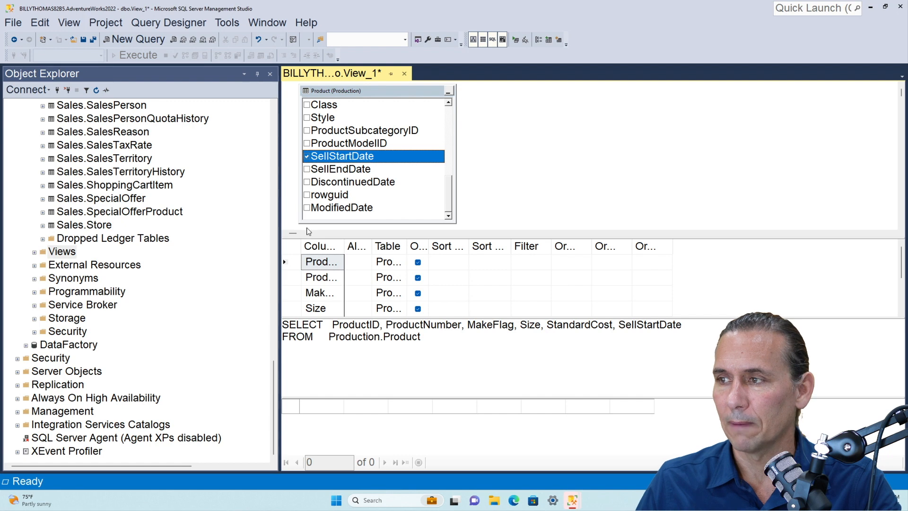
Execute the view's query to preview the selected Product columns, and place the cursor at the end of its SQL statement
click(514, 41)
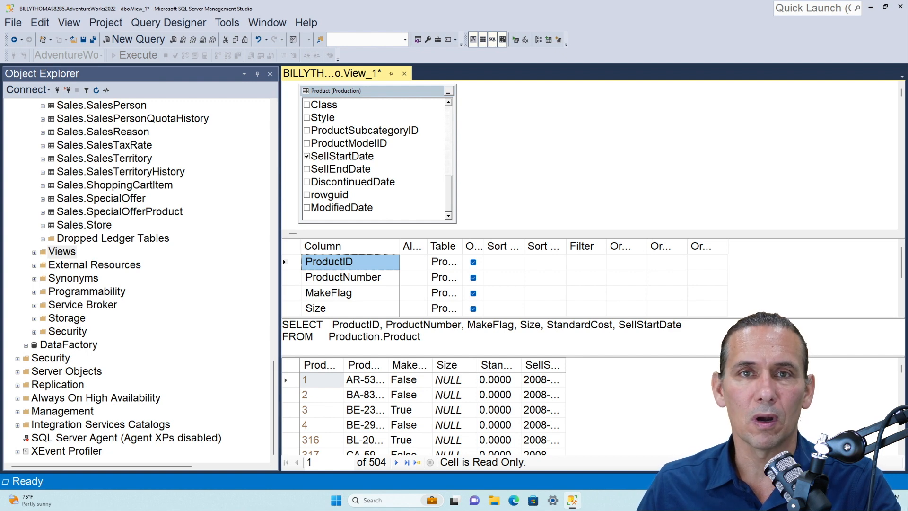
click(427, 340)
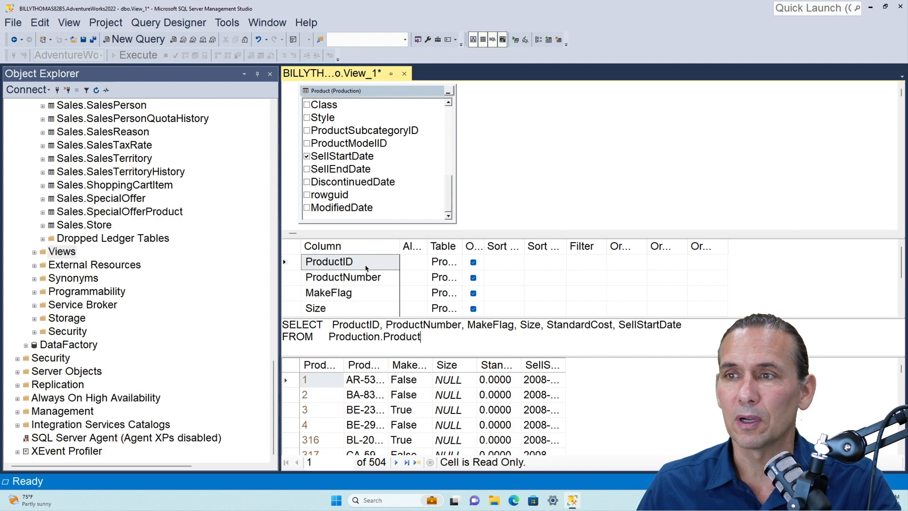
Expand the Production.Product table's columns in the object tree to check their data types
scroll(125, 207, up, 20)
scroll(124, 208, down, 20)
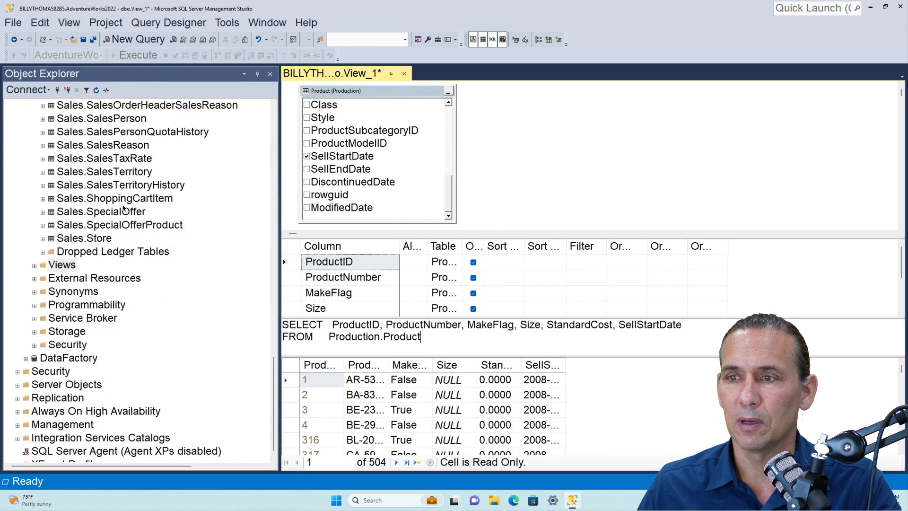
scroll(83, 258, up, 7)
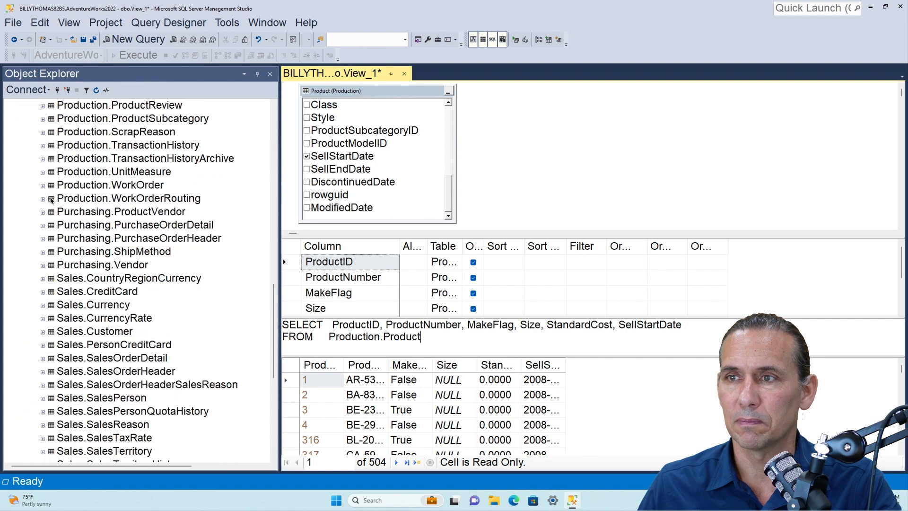
scroll(53, 194, up, 2)
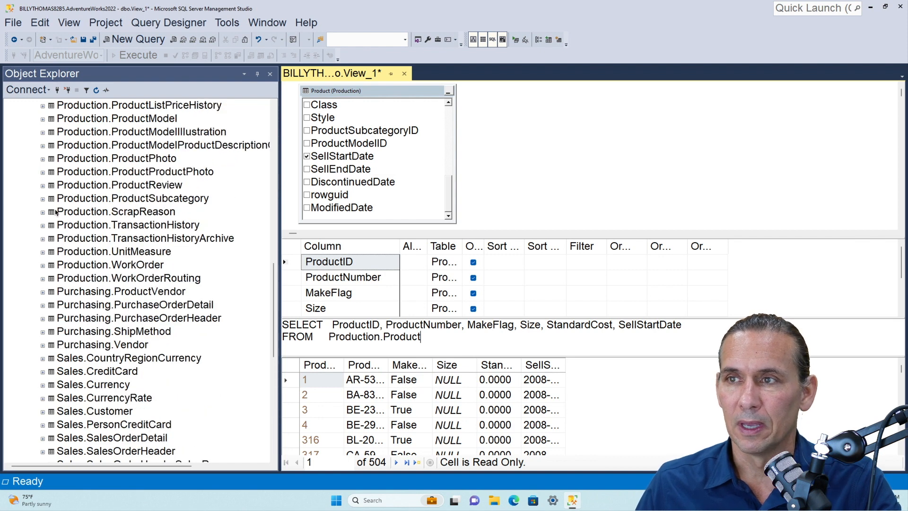
scroll(56, 211, up, 2)
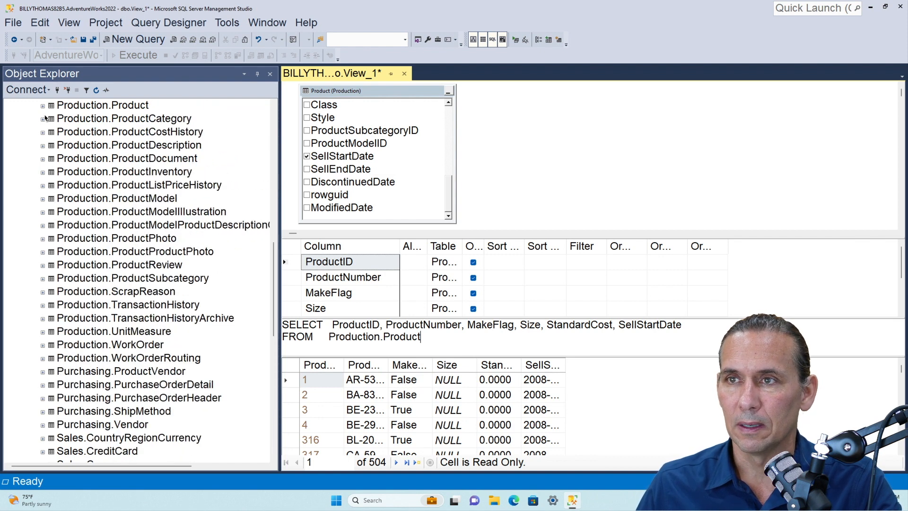
click(43, 106)
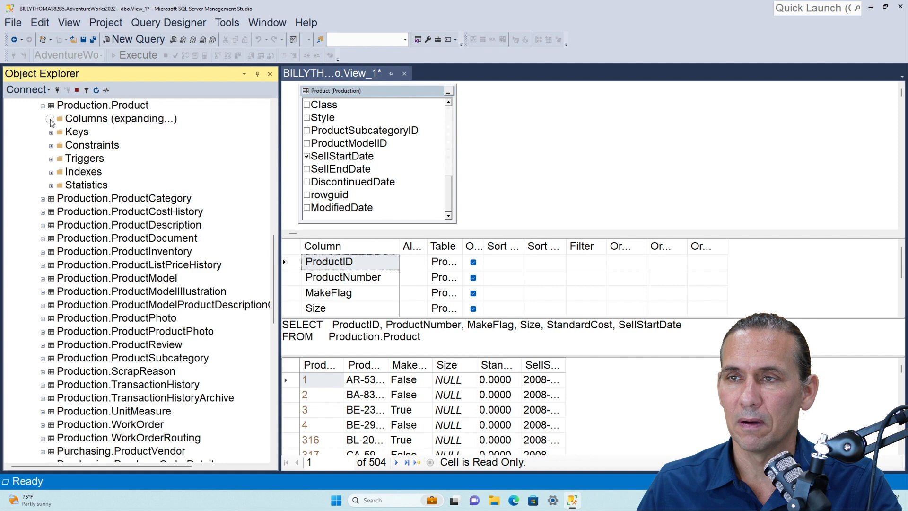
click(51, 120)
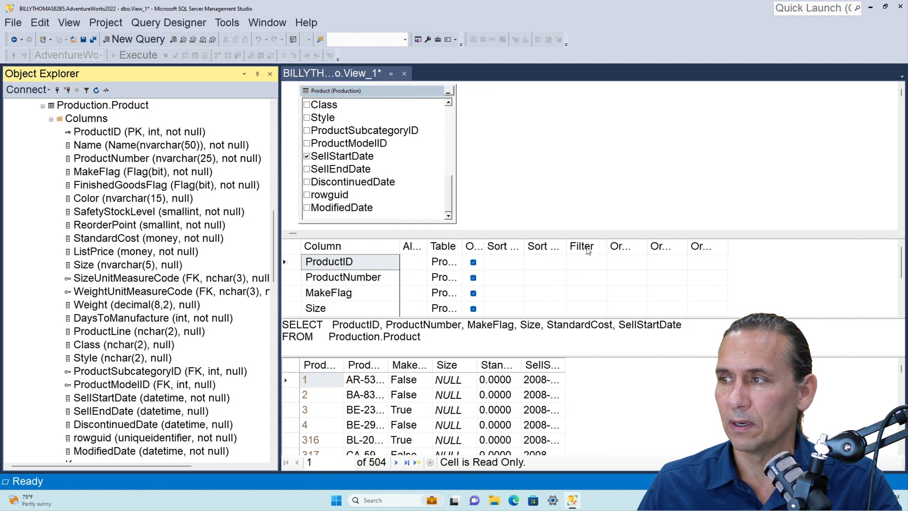
Widen the Filter column of the view's criteria grid and filter ProductID to < 100
click(608, 245)
drag(608, 245, 648, 245)
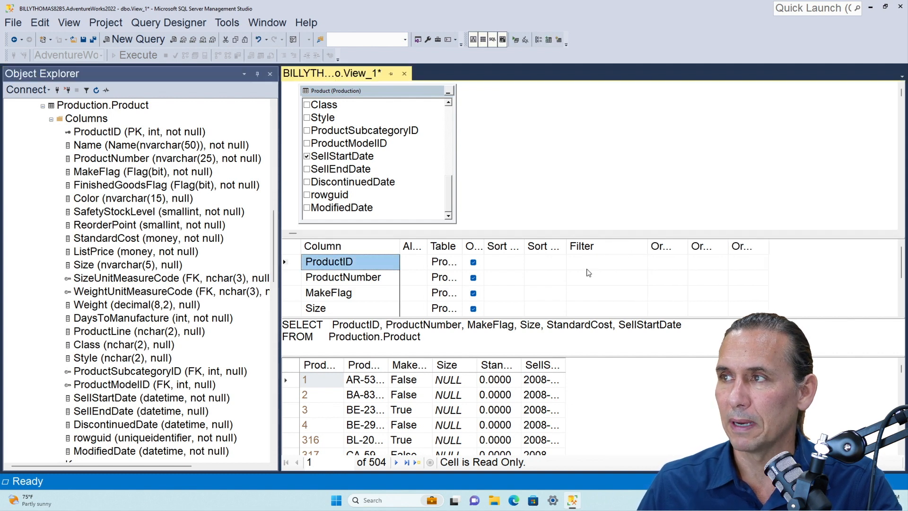
click(585, 263)
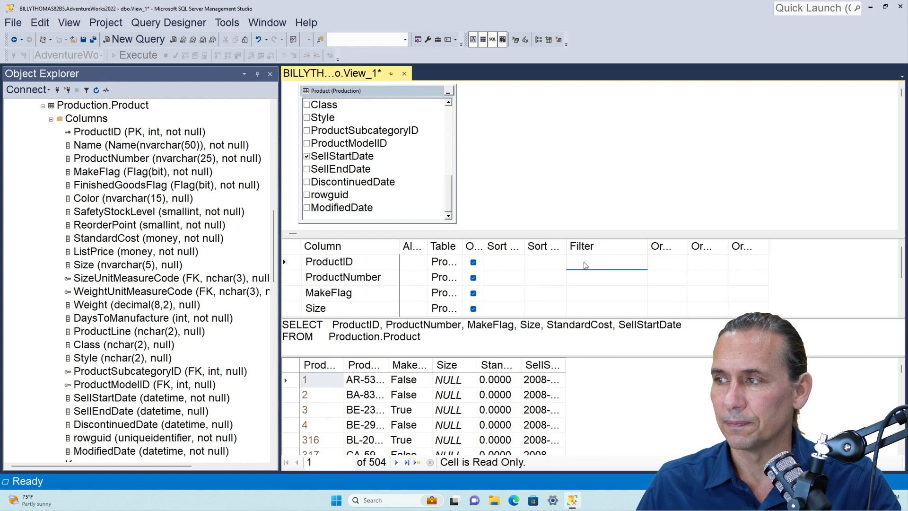
text(< 100)
key(Return)
Widen the ProductID column in the results, review the new WHERE clause and execute the view's query
click(325, 382)
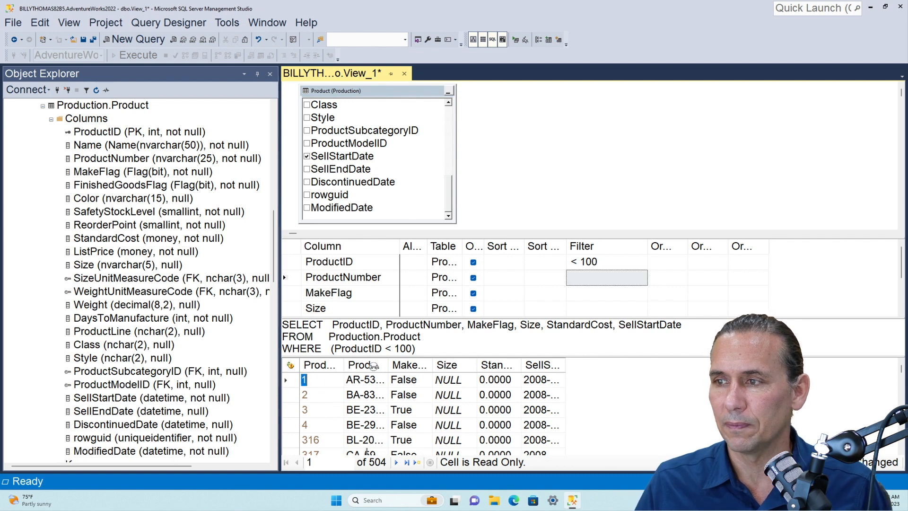
drag(374, 366, 394, 366)
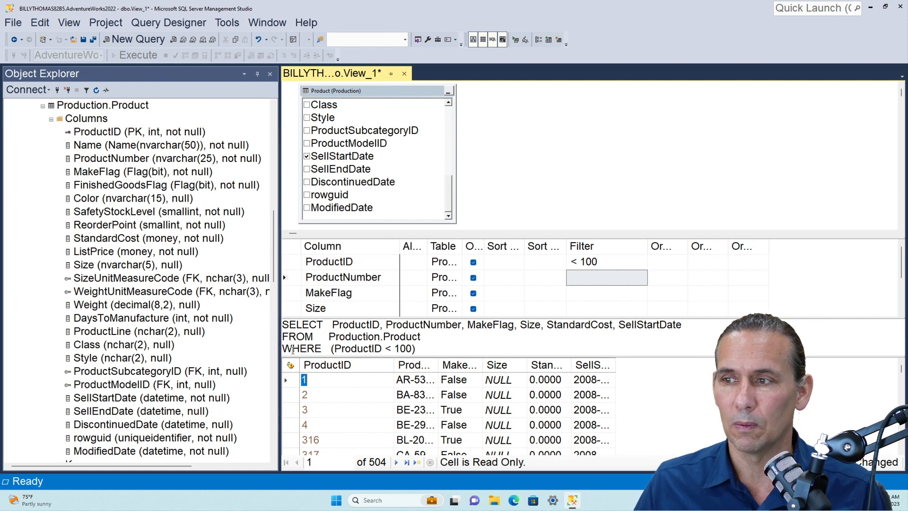
drag(287, 350, 426, 351)
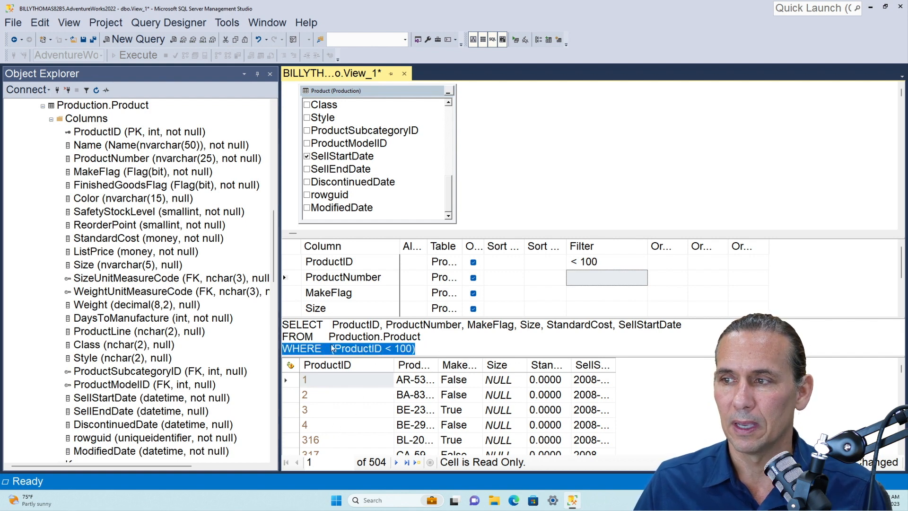
click(349, 352)
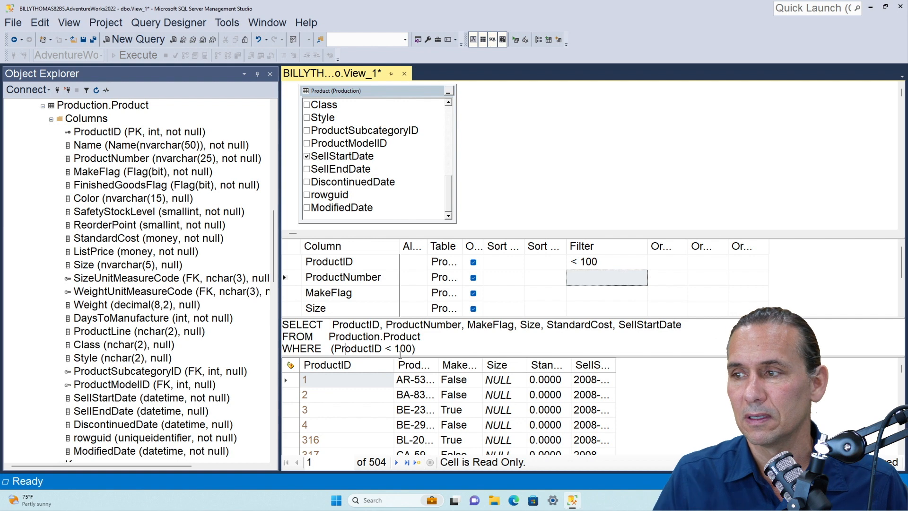
click(433, 349)
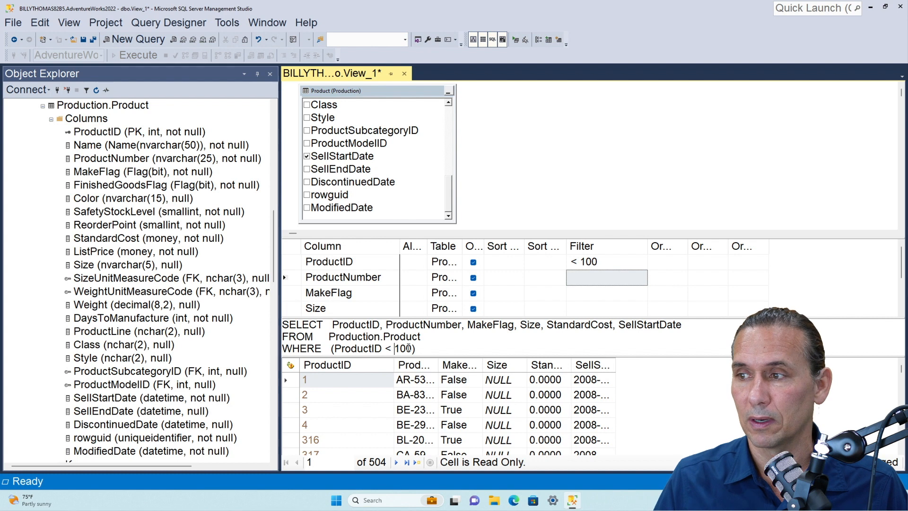
click(515, 40)
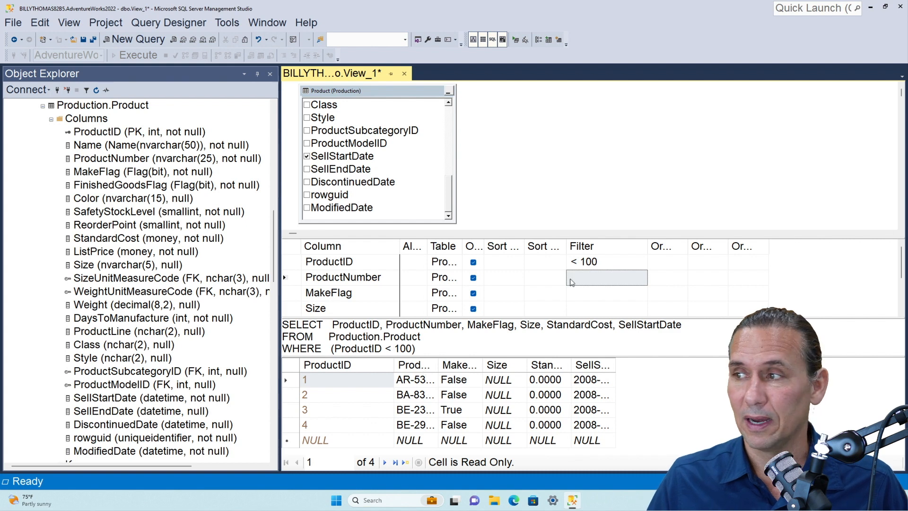
Change the ProductID filter to > 100 and execute the view's query
click(578, 262)
key(BackSpace)
key(BackSpace)
text(>)
key(Return)
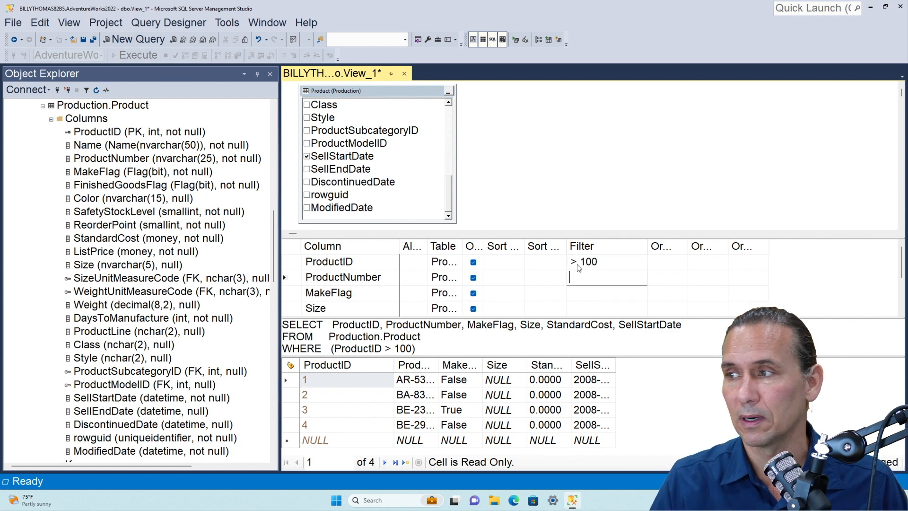
click(515, 40)
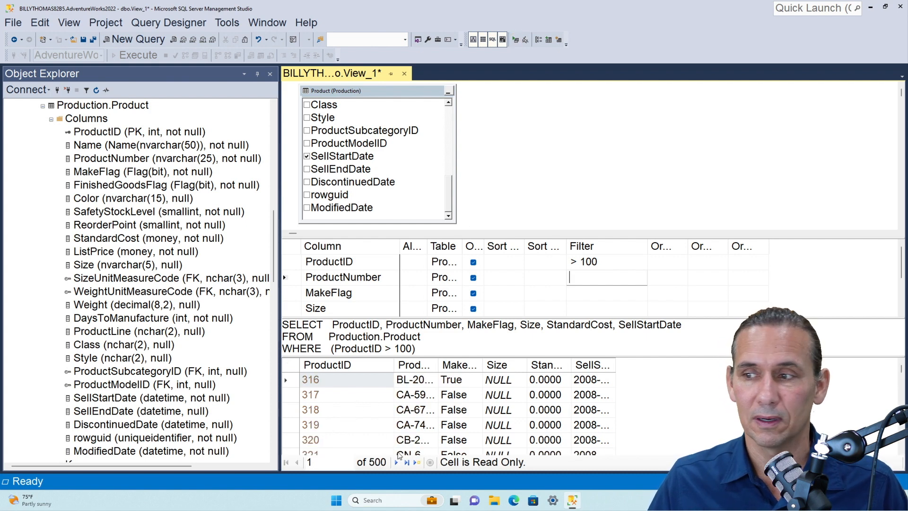
Replace the ProductID filter with an exact match on 316 and execute the view's query
click(603, 280)
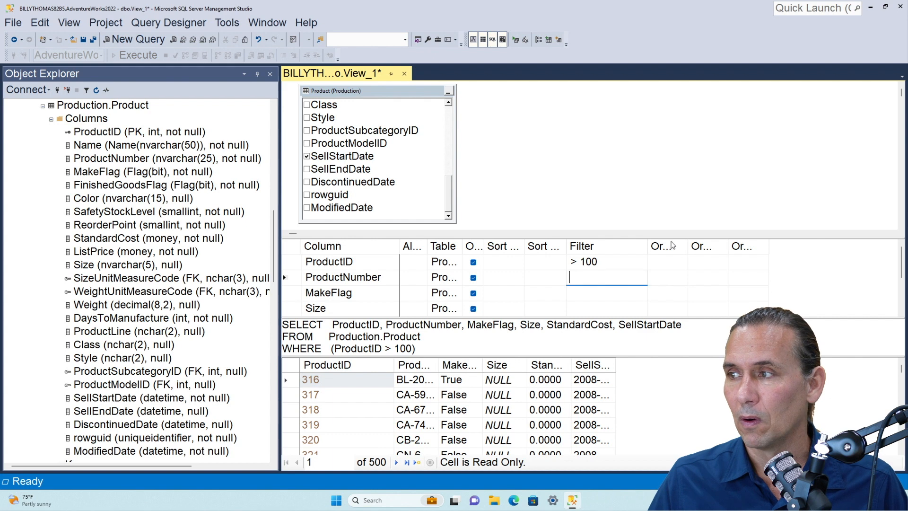
key(shift+Tab)
key(Tab)
key(Up)
text(316)
key(Return)
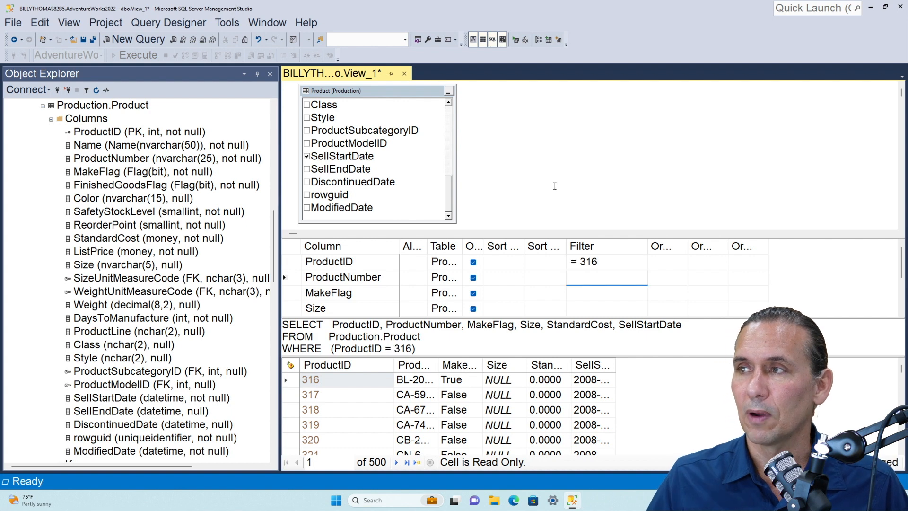
click(515, 40)
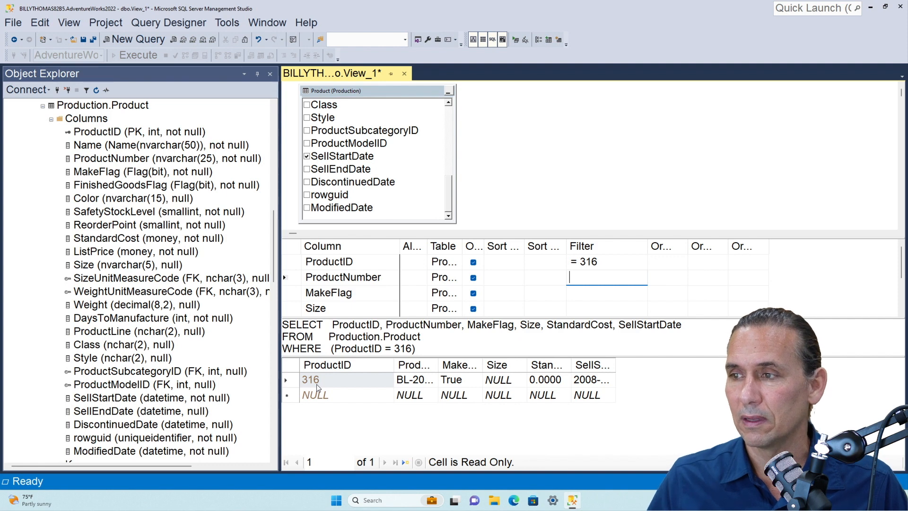
Edit the SQL WHERE clause so ProductID uses the <> operator with 316, and execute the view's query
click(388, 348)
key(BackSpace)
text(<)
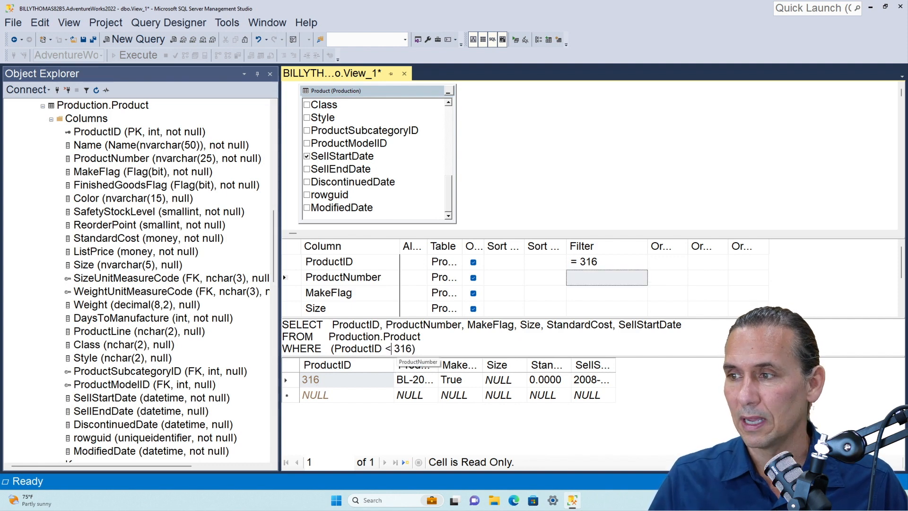
text(>)
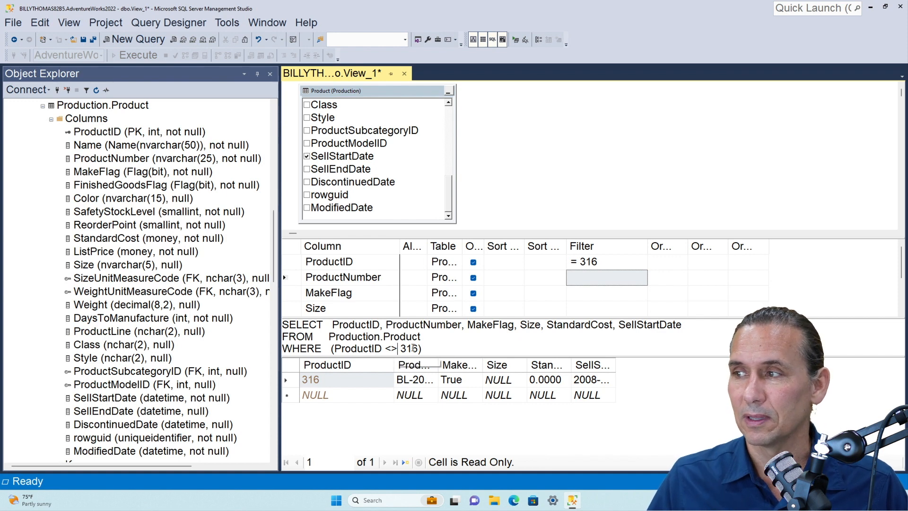
click(573, 280)
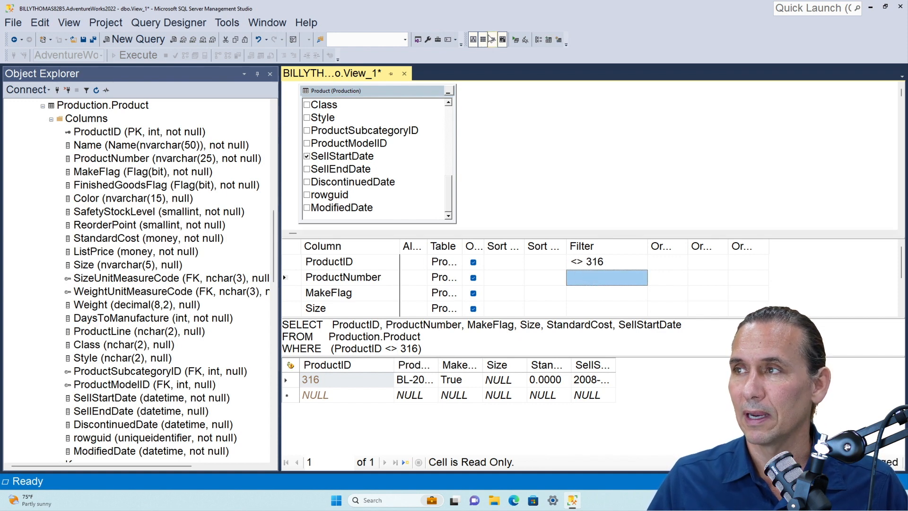
click(515, 39)
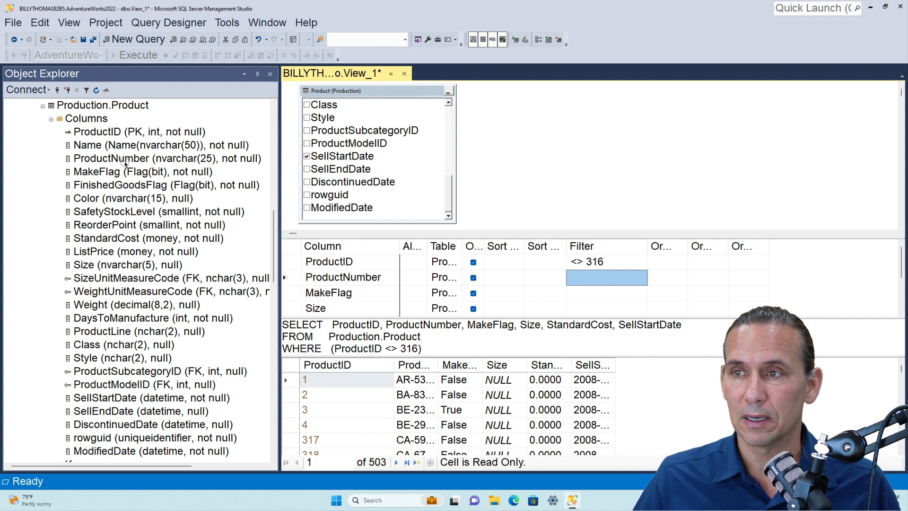
Check the ProductNumber column's data type in the Product table and clear the ProductID filter
click(100, 160)
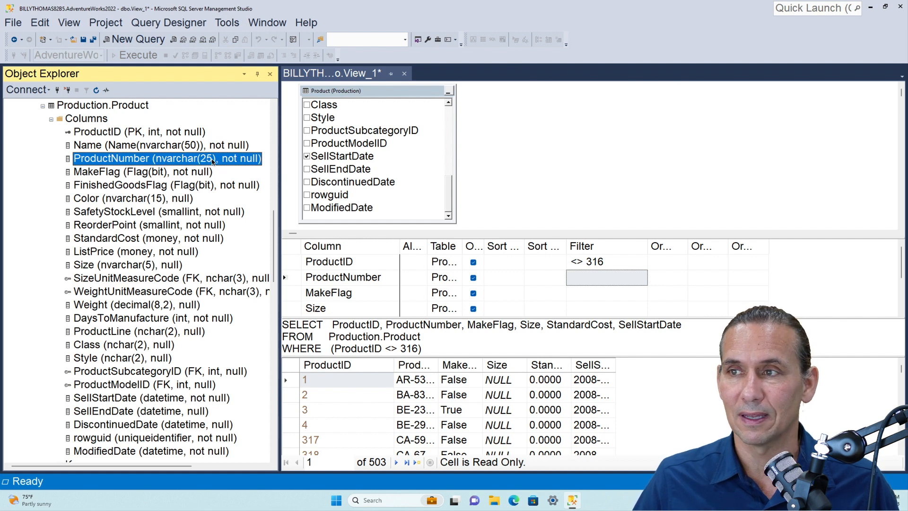
click(619, 277)
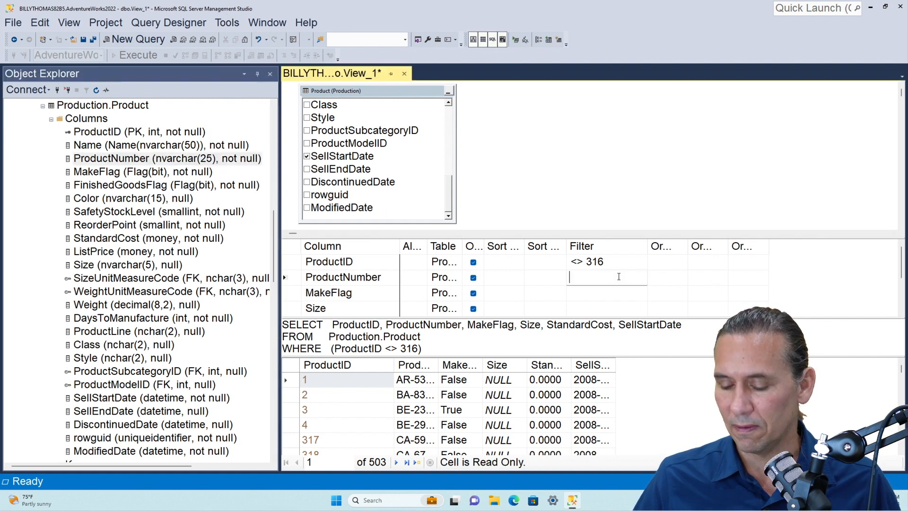
key(Up)
key(Delete)
click(619, 278)
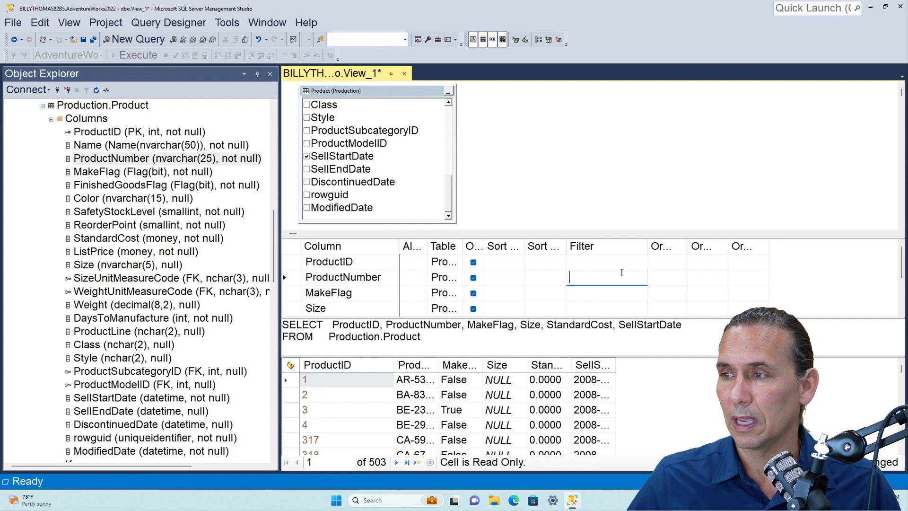
Widen the ProductNumber column in the results and try to filter ProductNumber by BA-8327 without quotes
drag(439, 371, 495, 368)
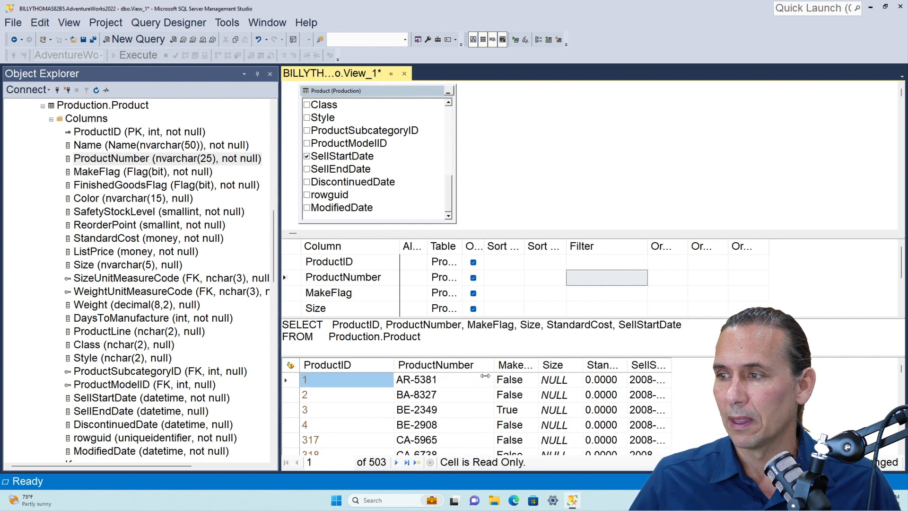
click(587, 280)
text(BA)
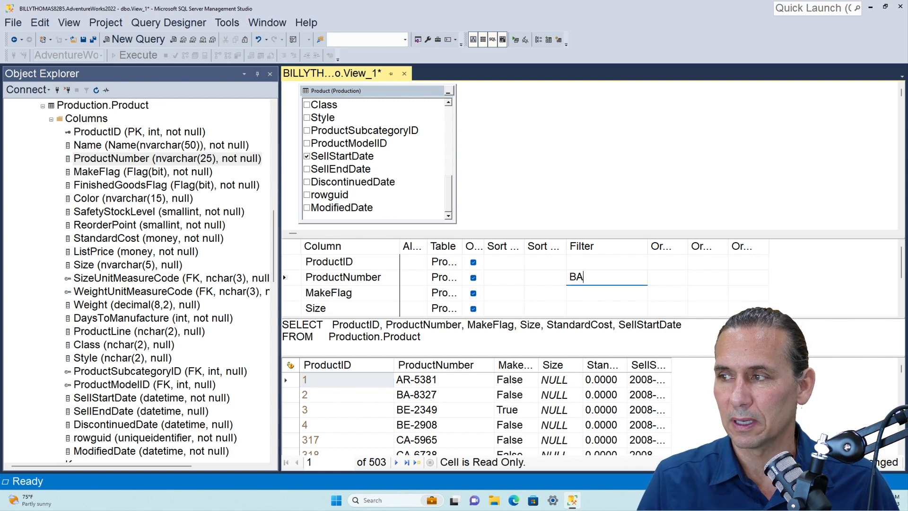
text(-8327)
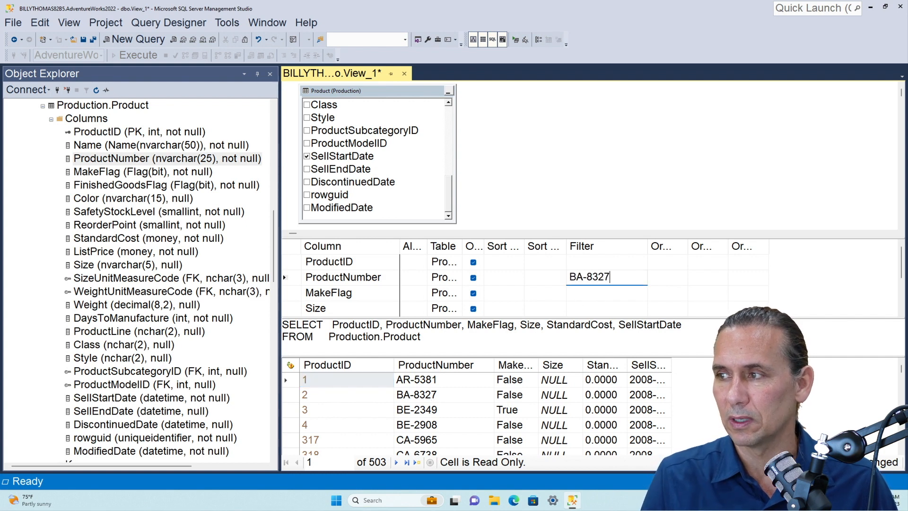
key(Return)
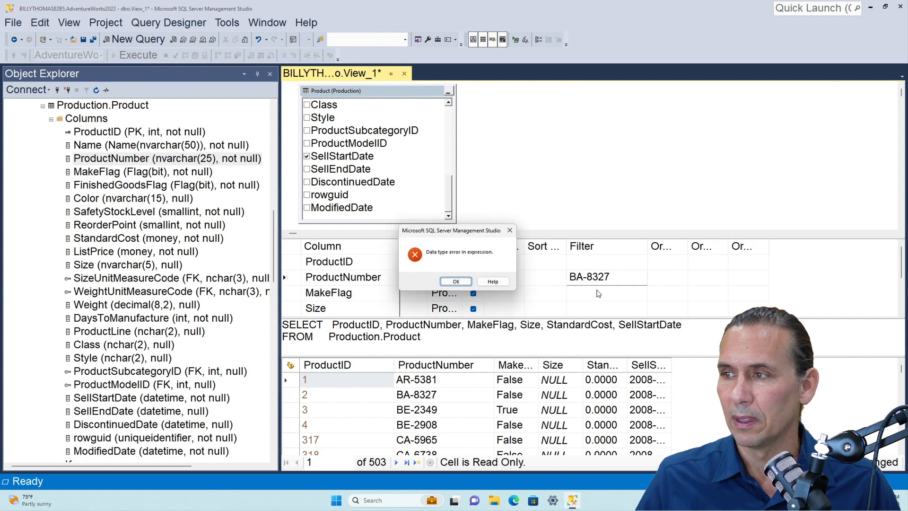
key(Return)
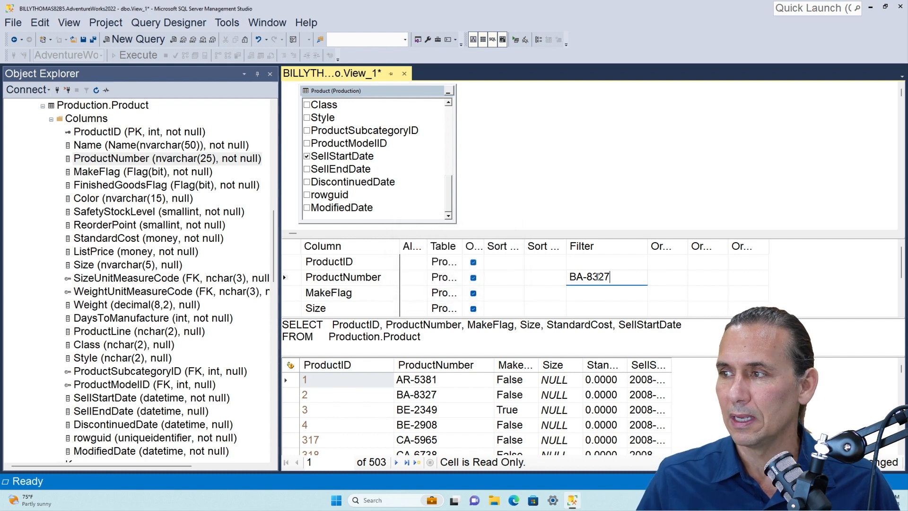
key(Return)
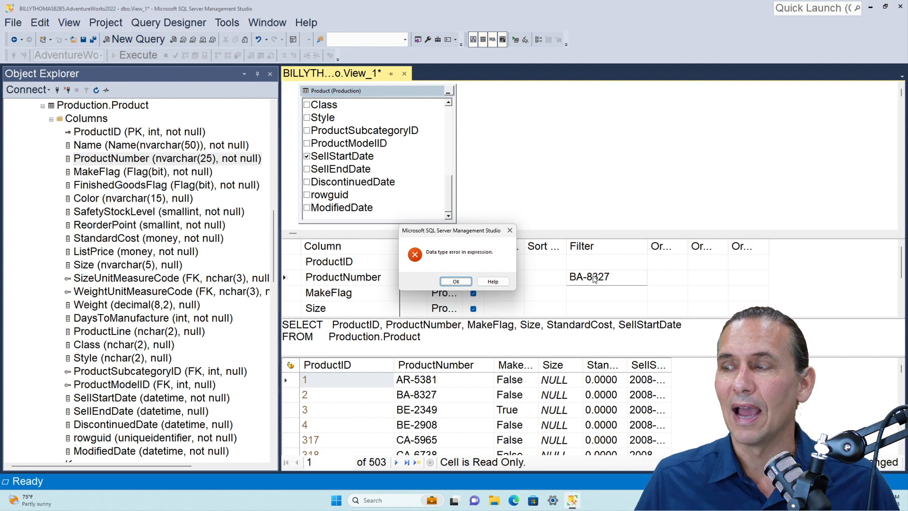
key(Return)
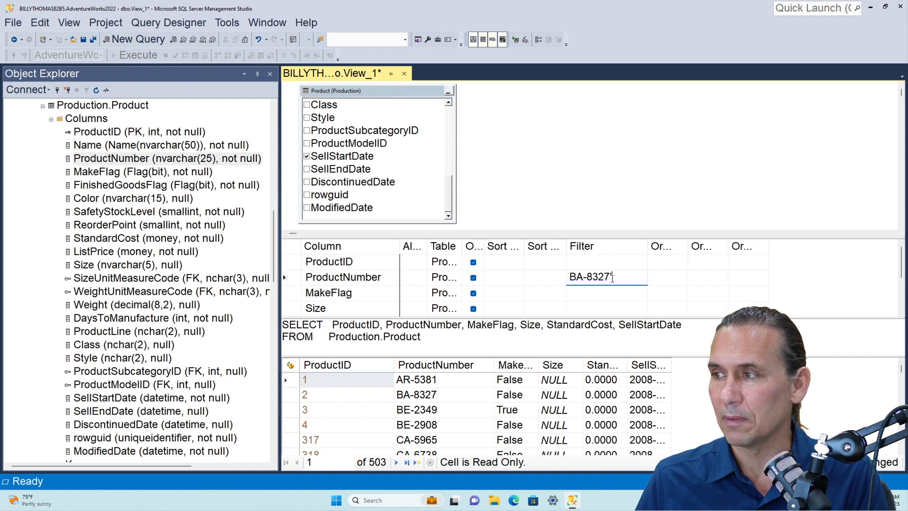
Enclose the ProductNumber filter value in single quotes as 'BA-8327' and execute the view's query
key(Home)
text(')
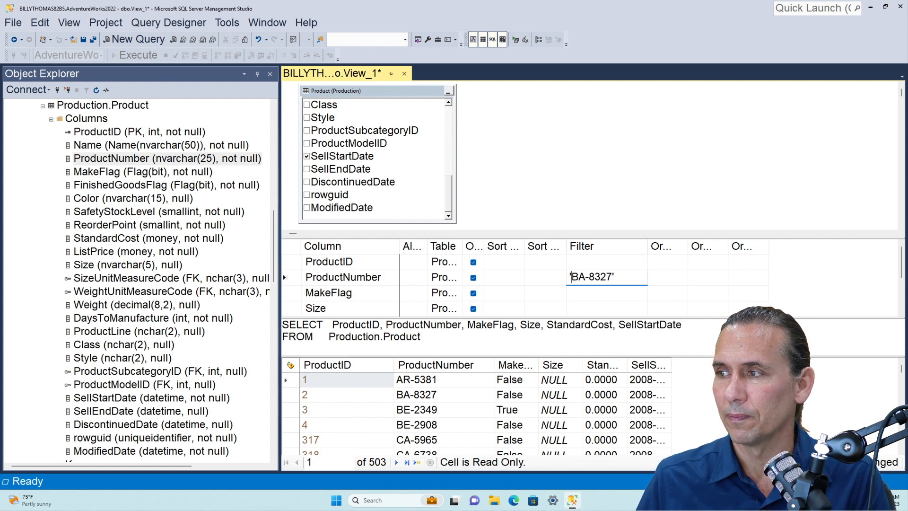
key(Return)
click(515, 40)
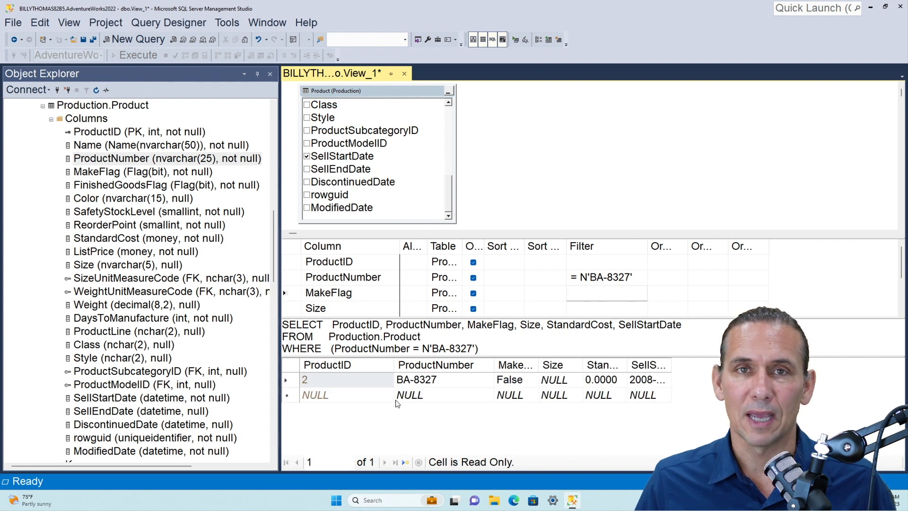
Replace the ProductNumber filter with like 'BA%' and execute the view's query
click(604, 293)
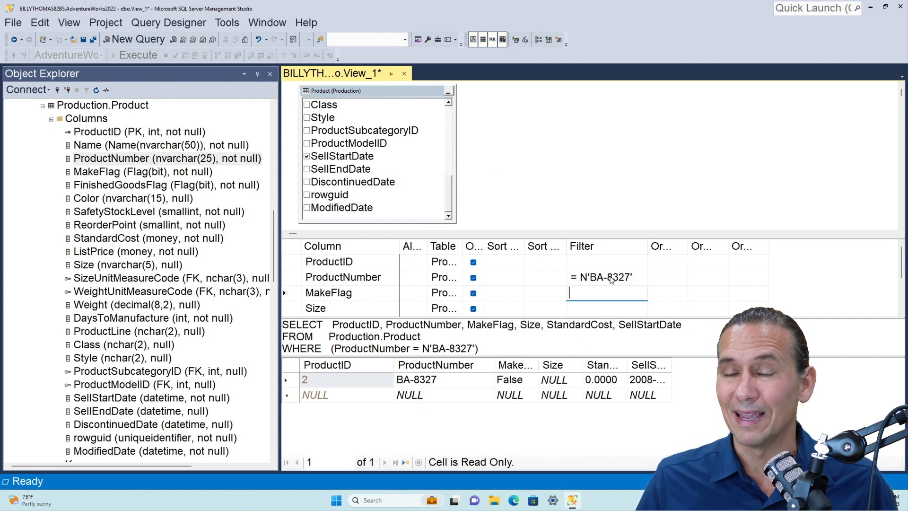
click(587, 279)
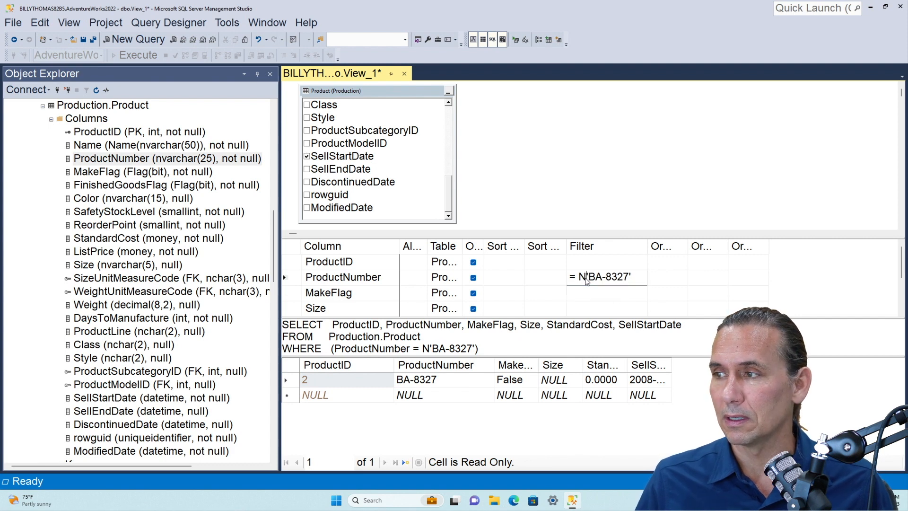
drag(635, 278, 573, 274)
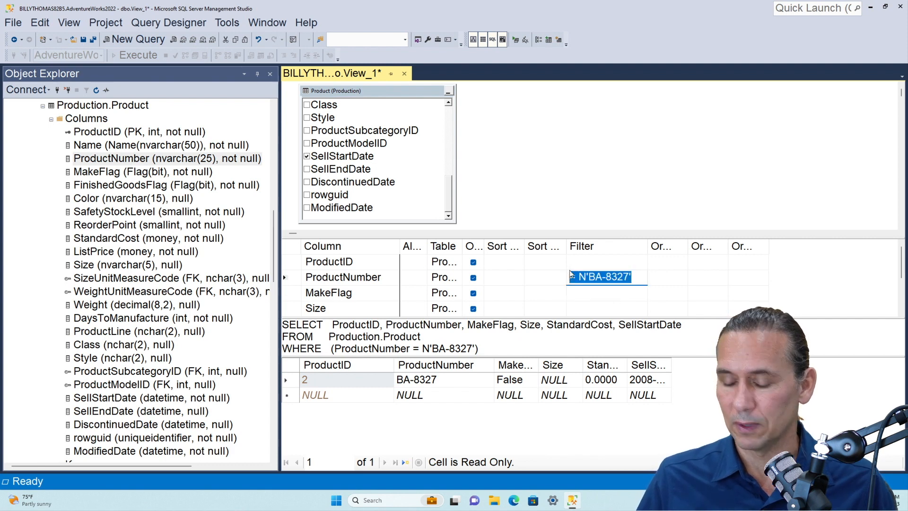
text(like ')
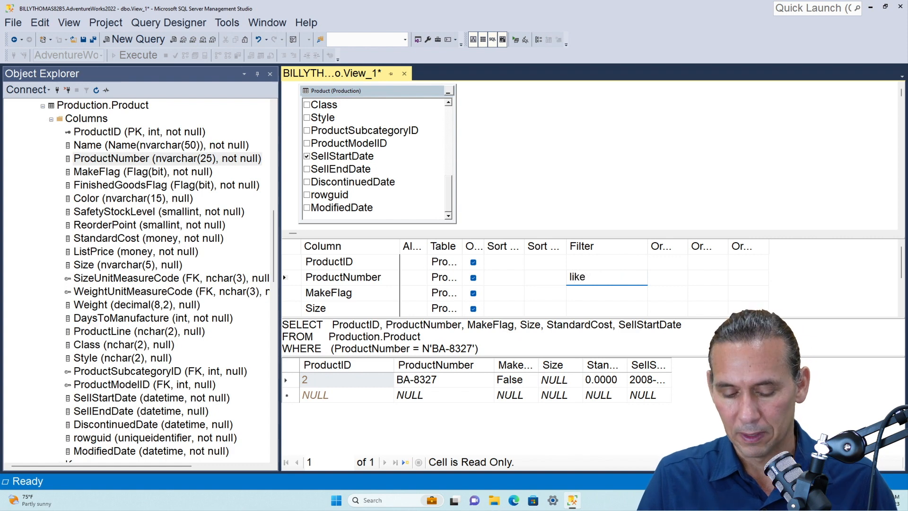
text(BA)
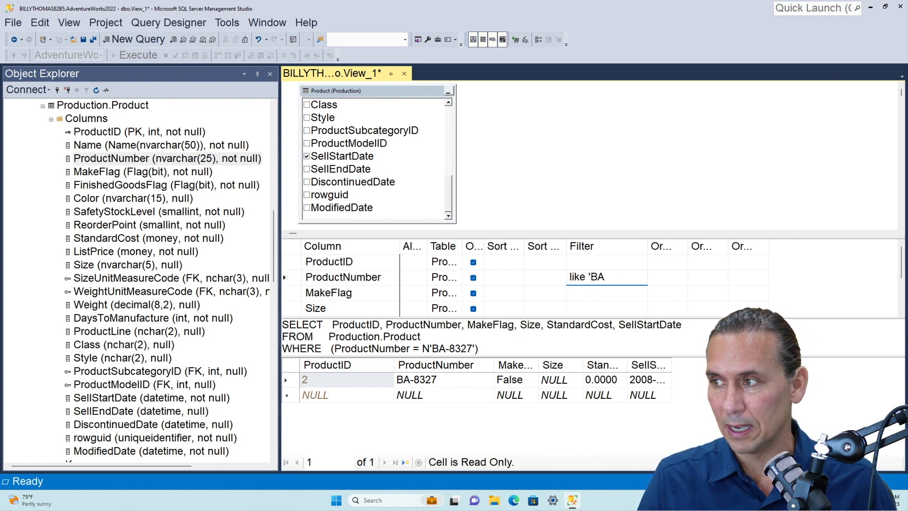
text(%)
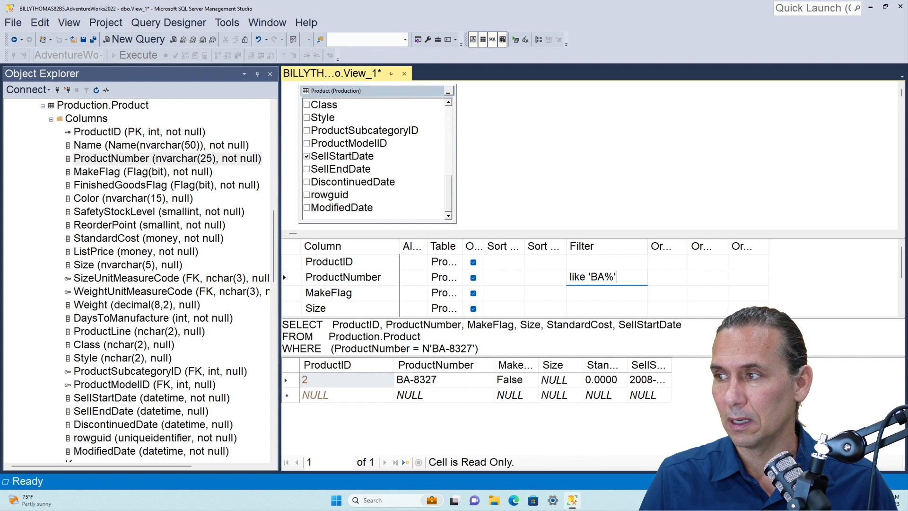
key(Return)
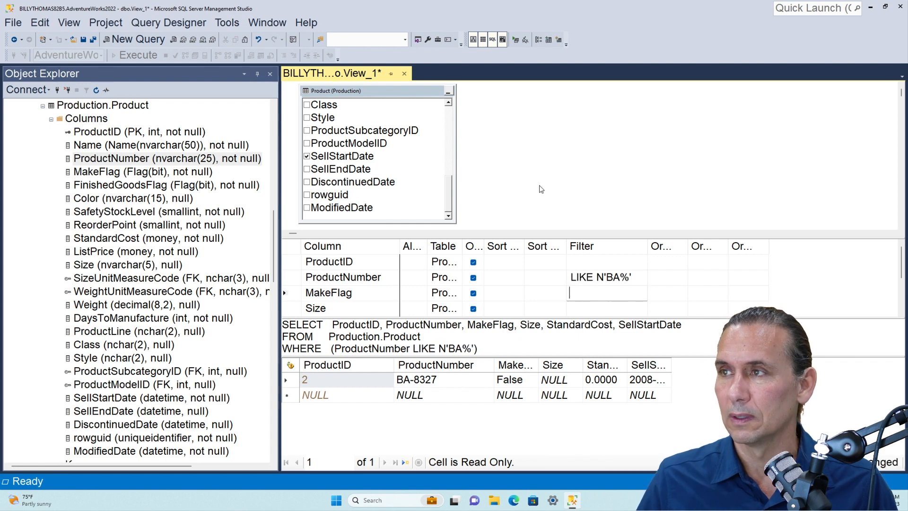
click(513, 41)
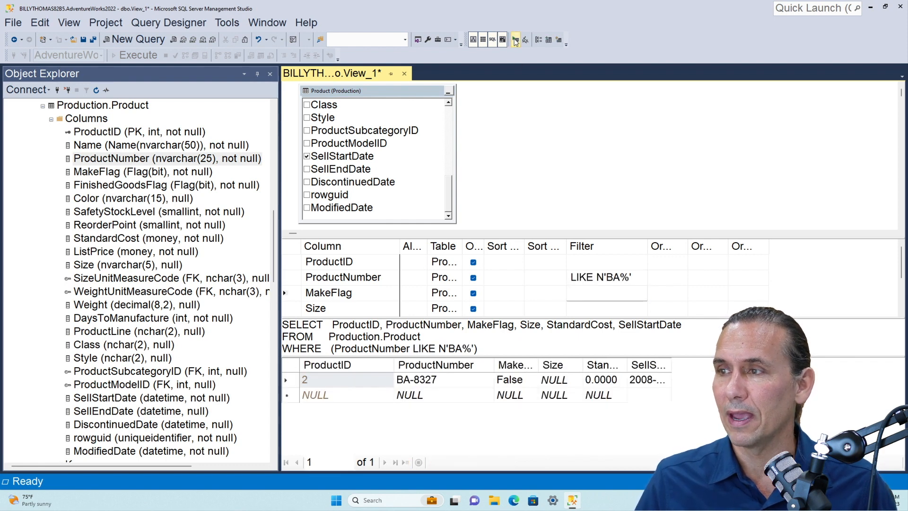
click(421, 415)
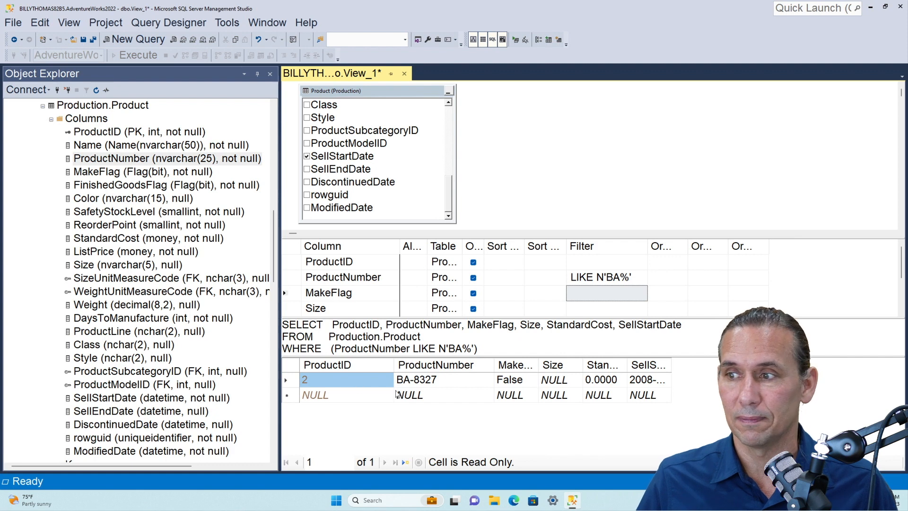
Change the ProductNumber filter pattern to 'B%', execute the view's query and look through the returned product numbers
click(618, 279)
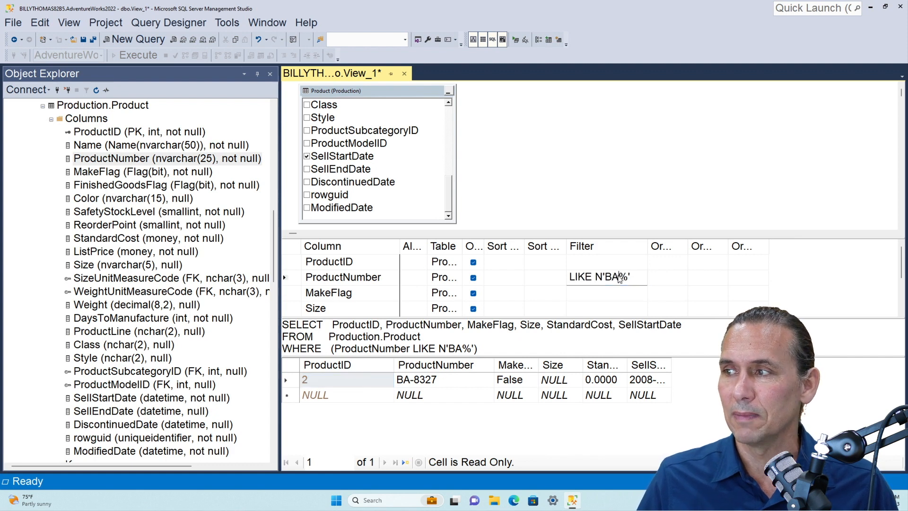
key(BackSpace)
key(Return)
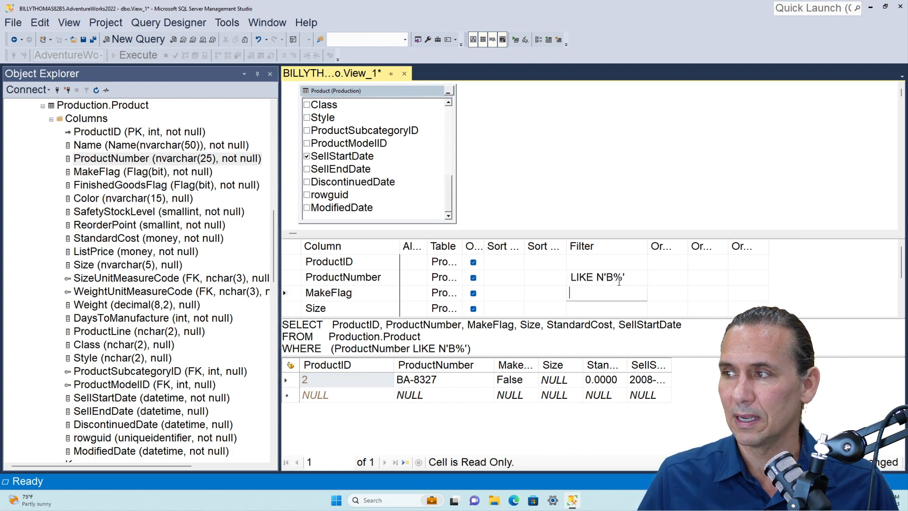
click(516, 44)
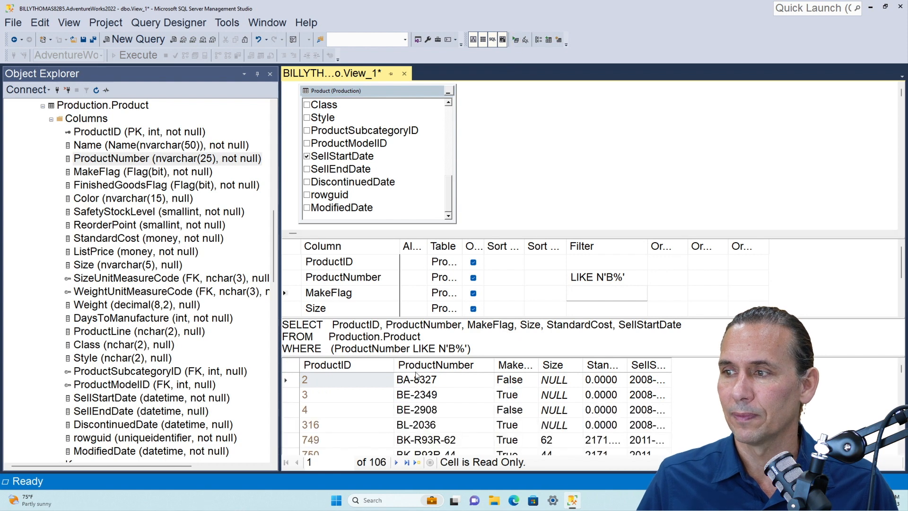
scroll(418, 411, down, 6)
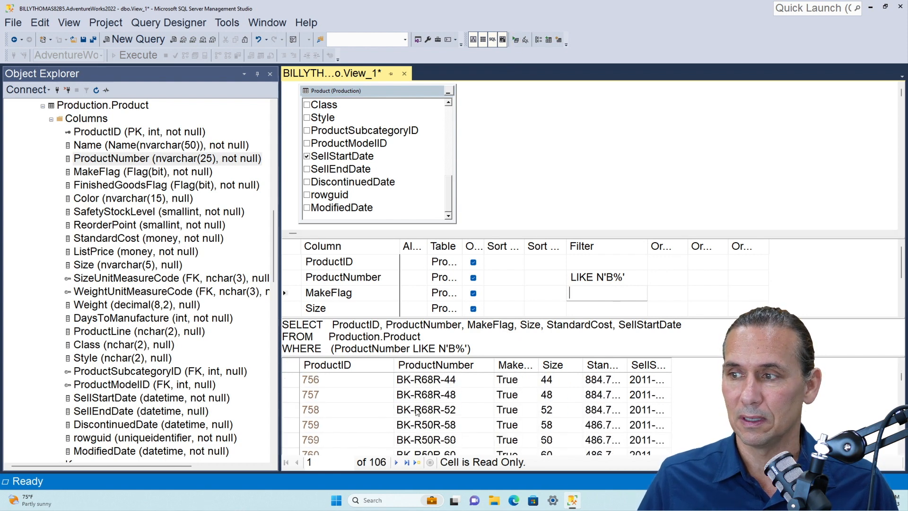
scroll(417, 412, up, 3)
scroll(417, 411, down, 20)
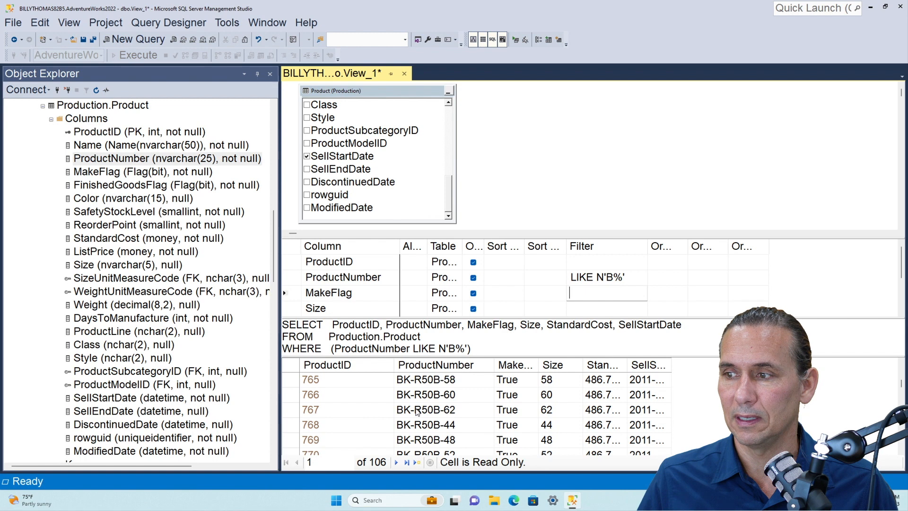
scroll(417, 411, down, 5)
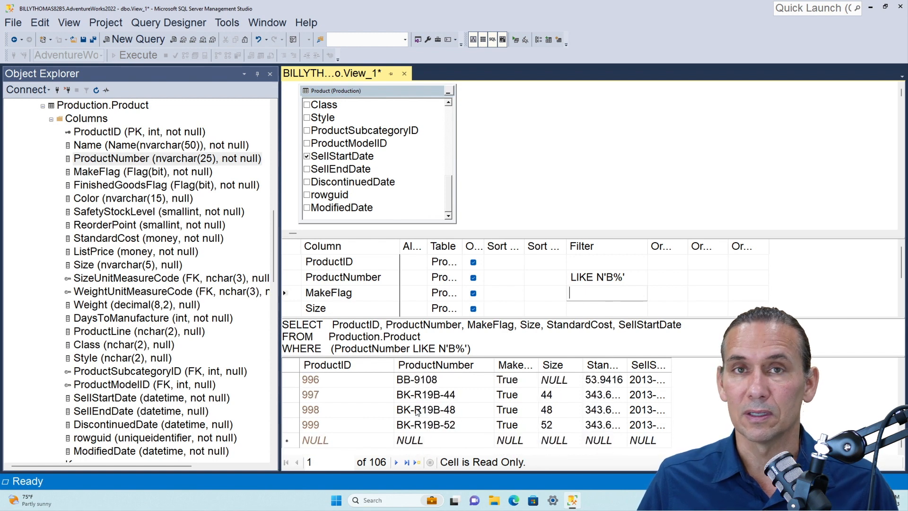
scroll(417, 412, up, 20)
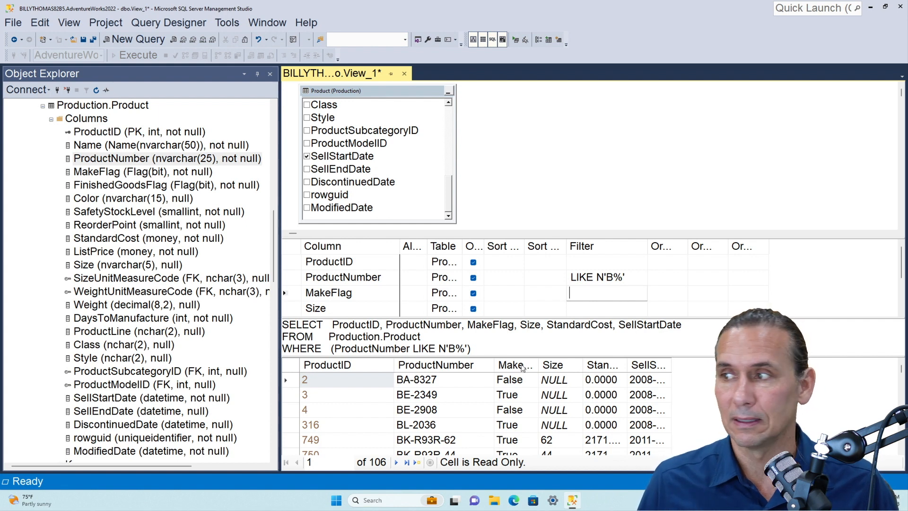
Change the ProductNumber filter pattern to '%8', execute the view's query and check the endings of the returned product numbers
click(613, 278)
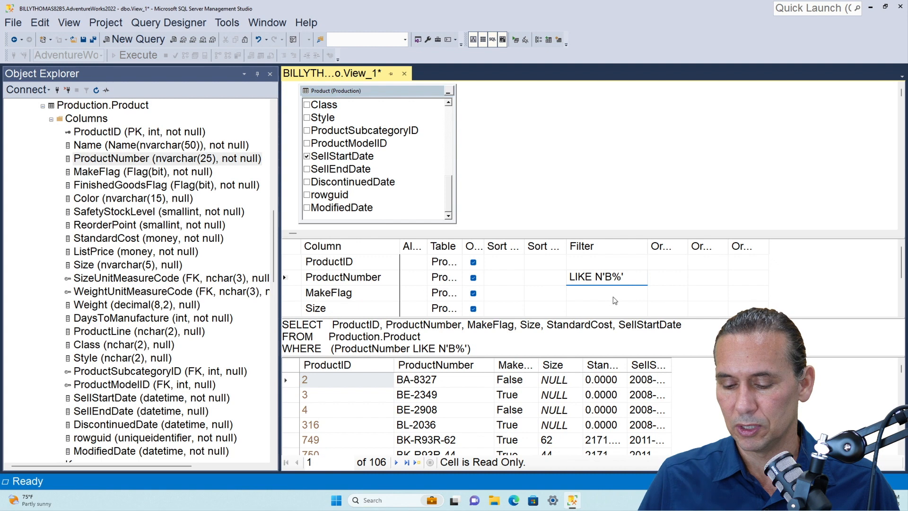
key(BackSpace)
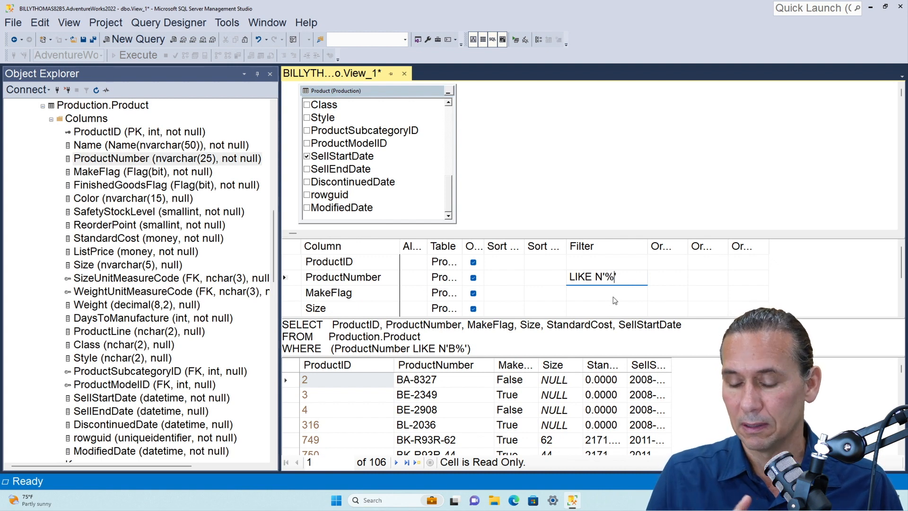
text(8)
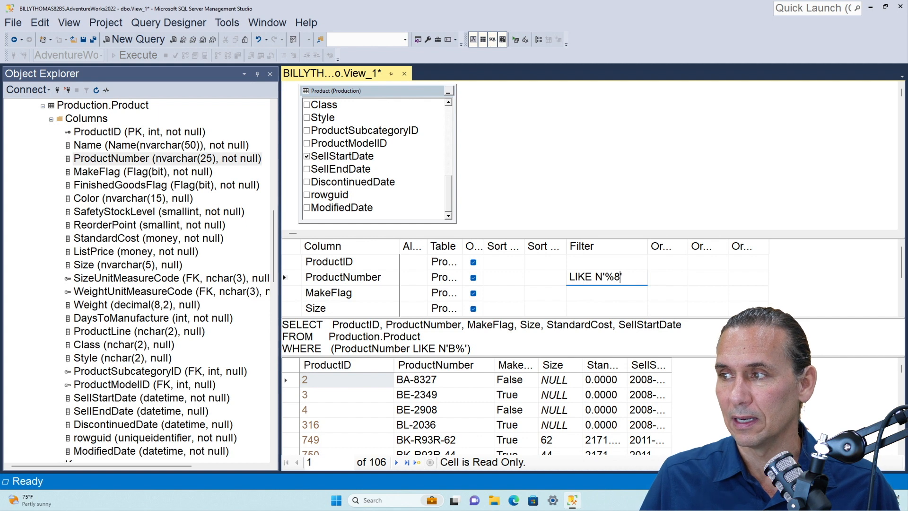
key(Return)
click(515, 41)
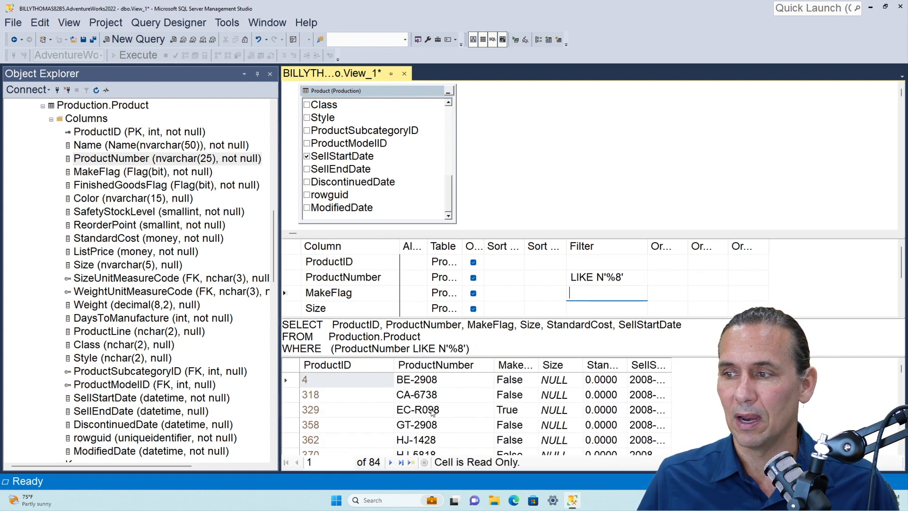
scroll(441, 402, down, 4)
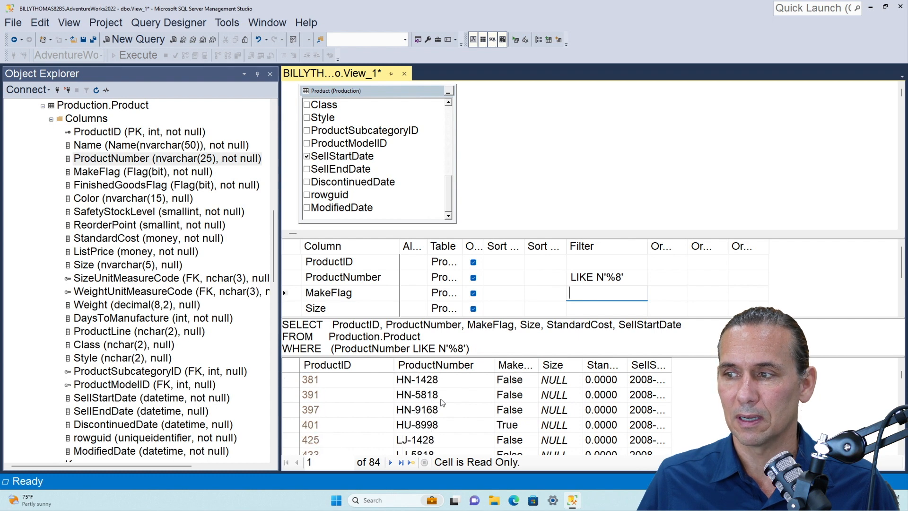
scroll(442, 402, down, 8)
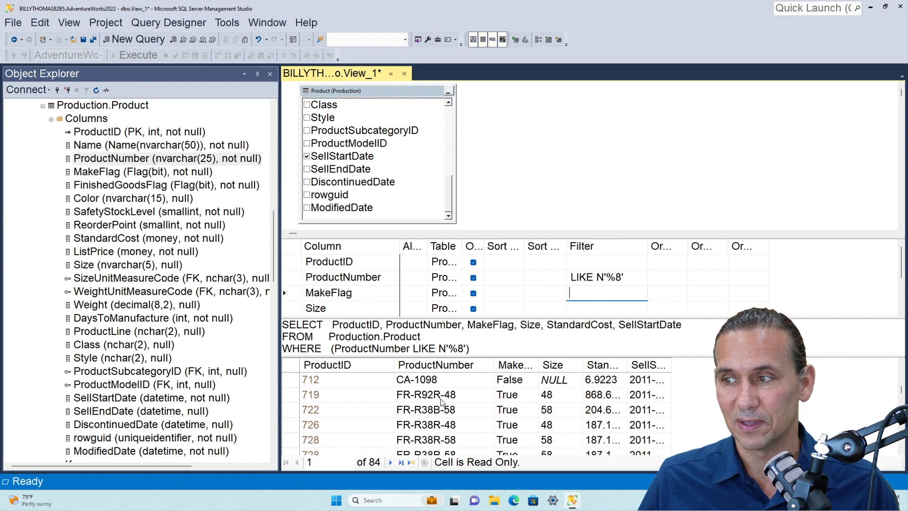
scroll(441, 402, down, 6)
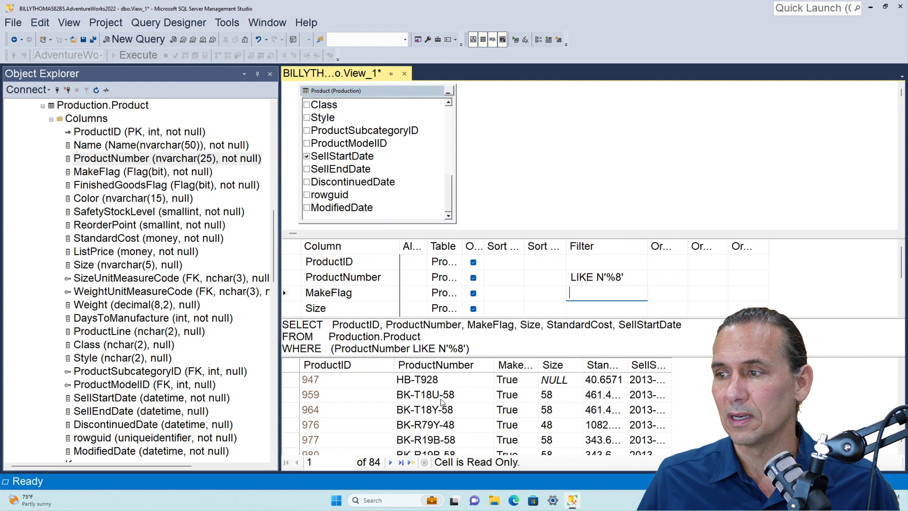
scroll(441, 402, up, 4)
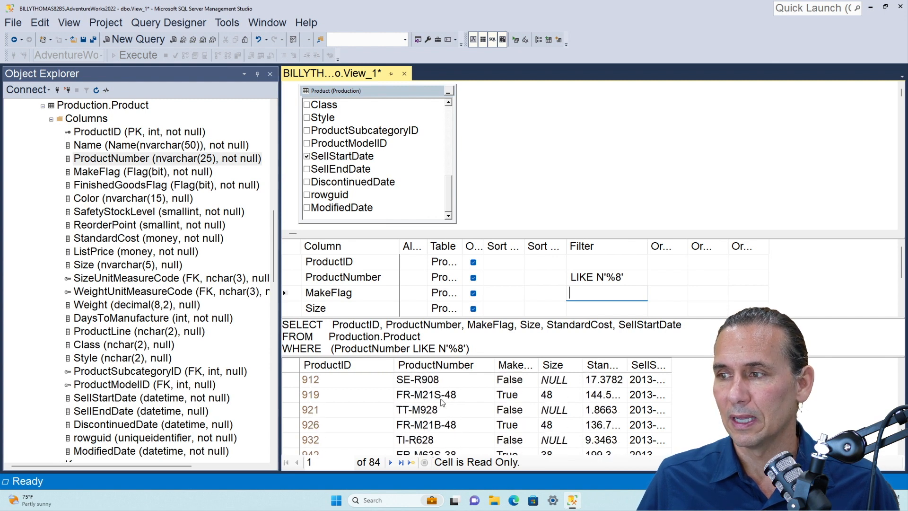
scroll(442, 402, up, 9)
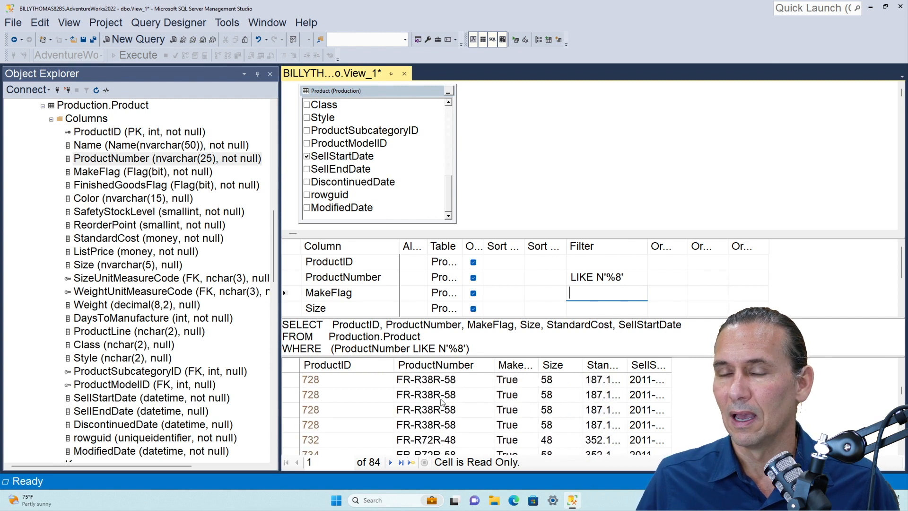
scroll(442, 402, up, 1)
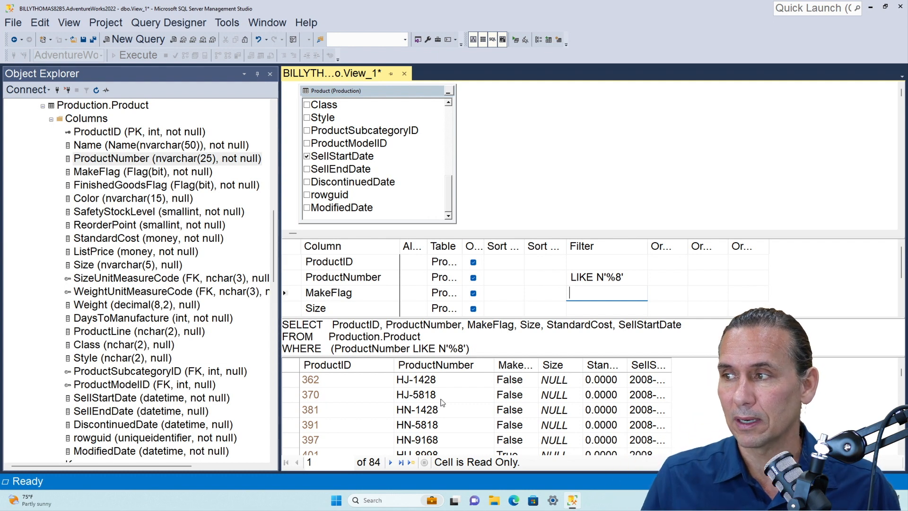
Change the ProductNumber filter pattern to '%90%', execute the view's query and look through the returned rows
click(623, 278)
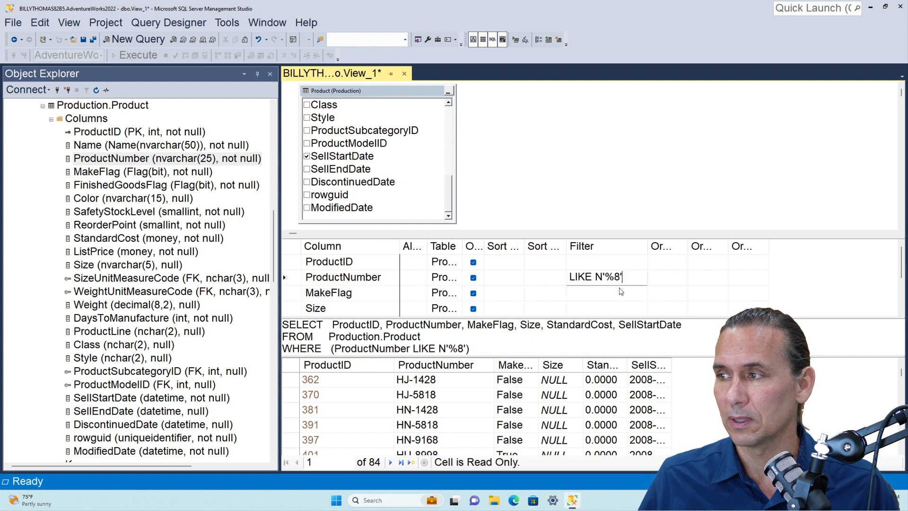
key(BackSpace)
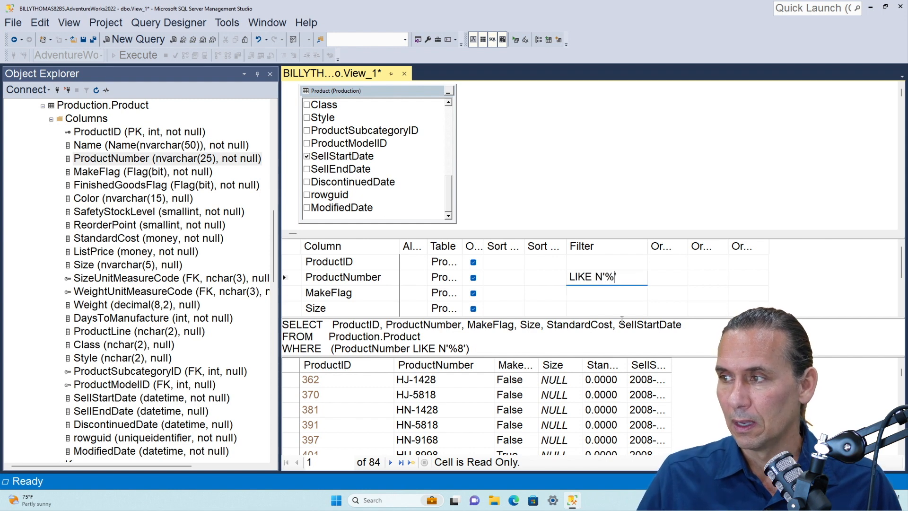
text(90%)
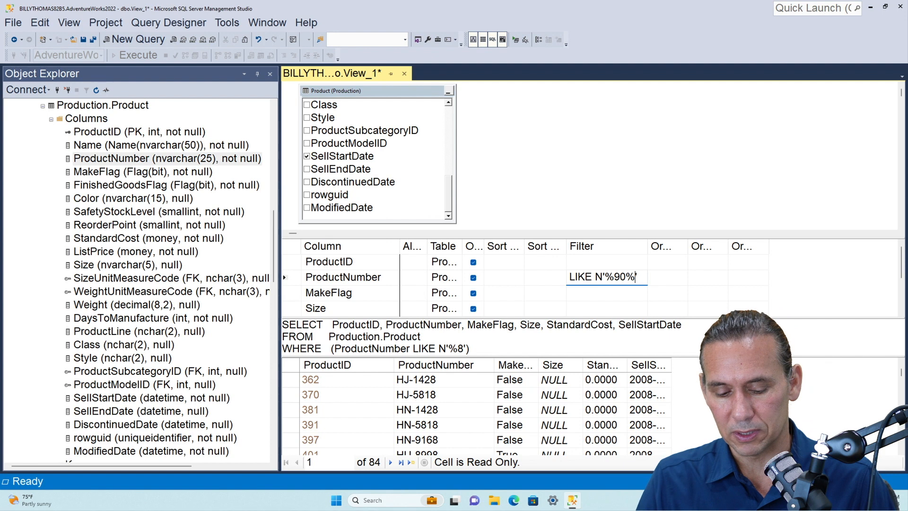
key(Return)
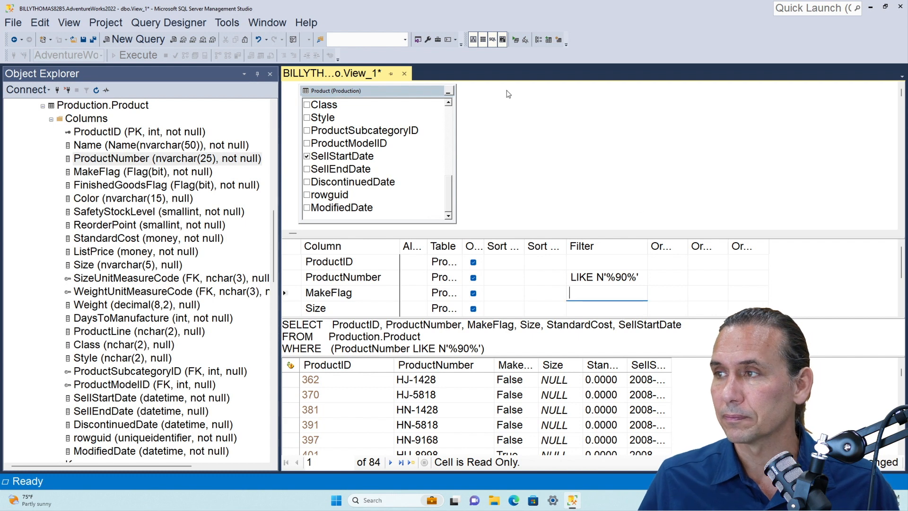
click(525, 41)
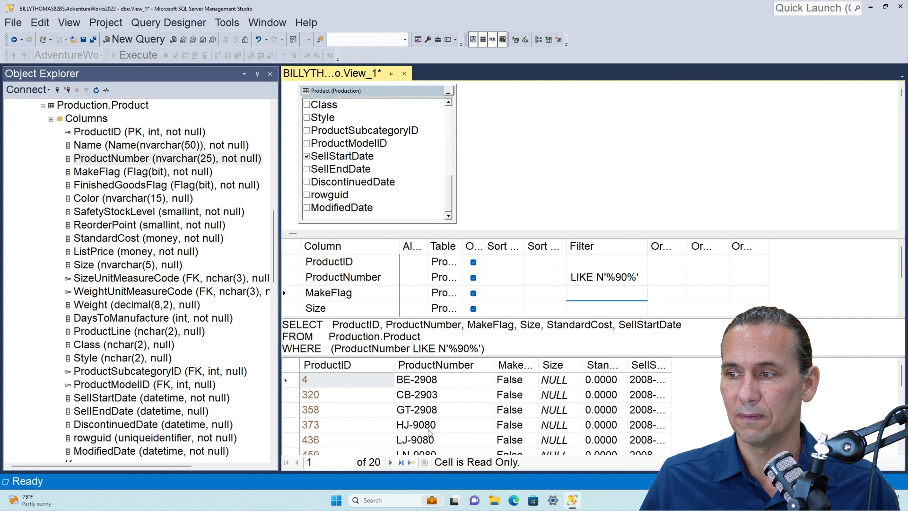
scroll(428, 431, down, 3)
scroll(428, 431, down, 2)
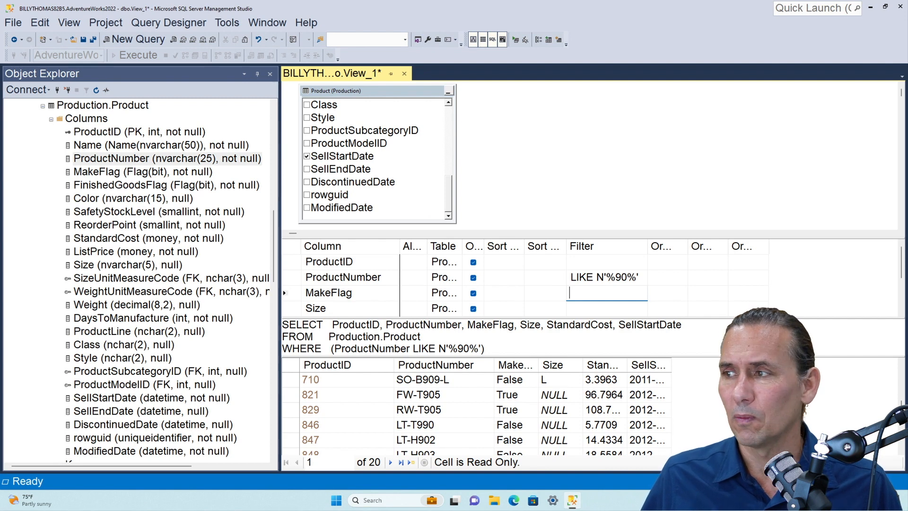
Clear the ProductNumber filter, execute the unfiltered query and select the Size value in the BA-8327 row
key(Up)
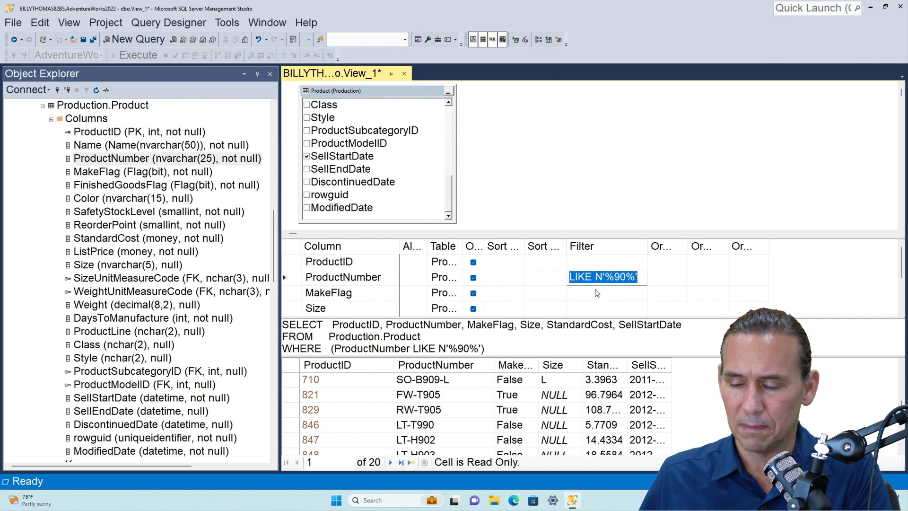
key(Delete)
click(597, 293)
click(515, 40)
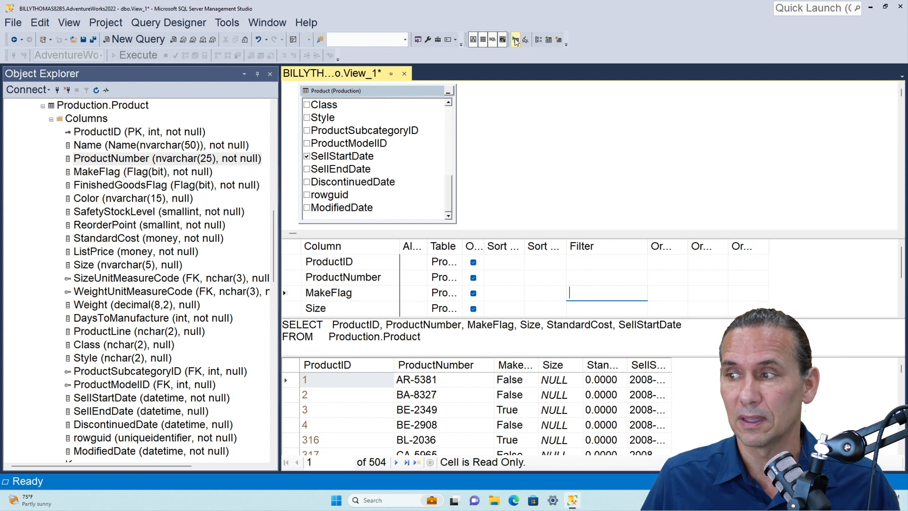
click(558, 398)
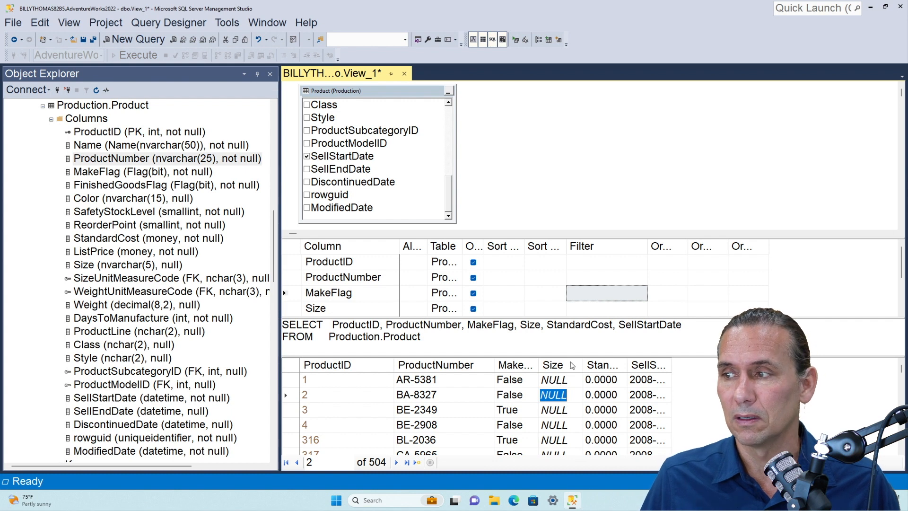
Check the Size values in the unfiltered results and set the Size column's filter to IS NULL
scroll(561, 393, down, 20)
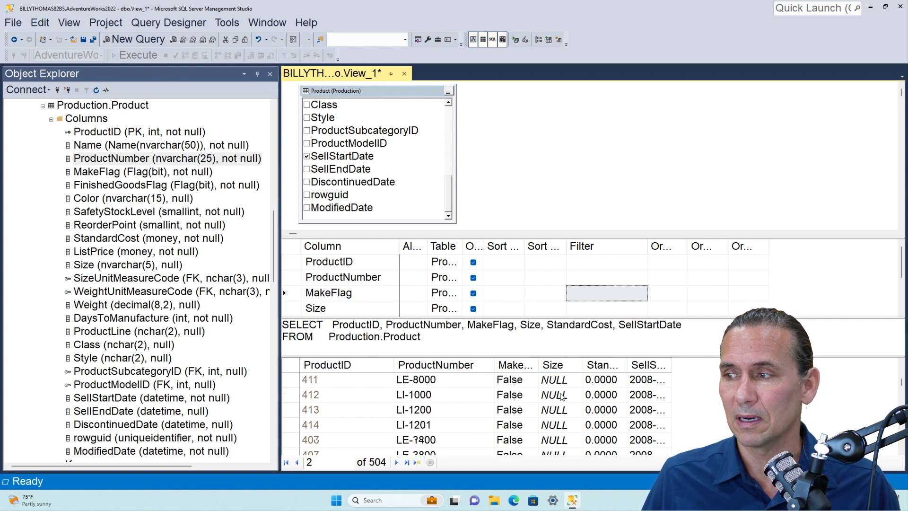
scroll(561, 394, down, 20)
scroll(562, 395, up, 1)
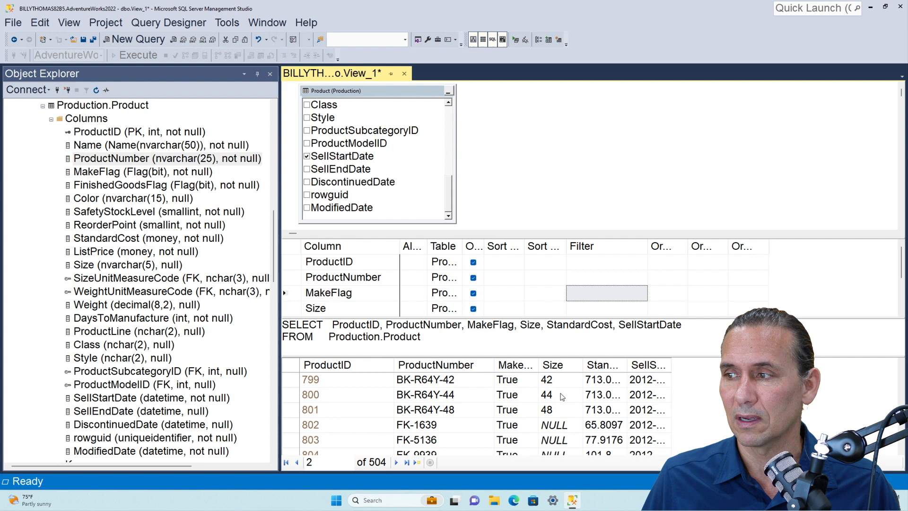
scroll(562, 396, down, 10)
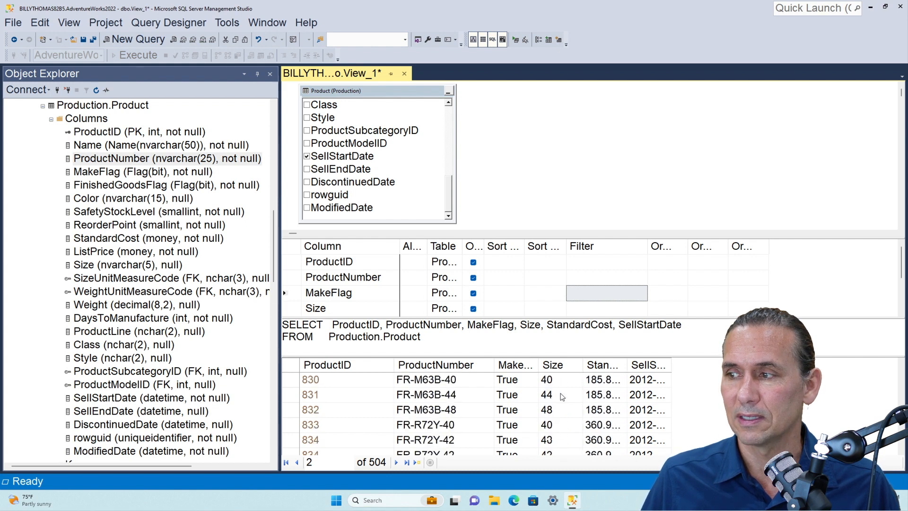
scroll(542, 420, up, 8)
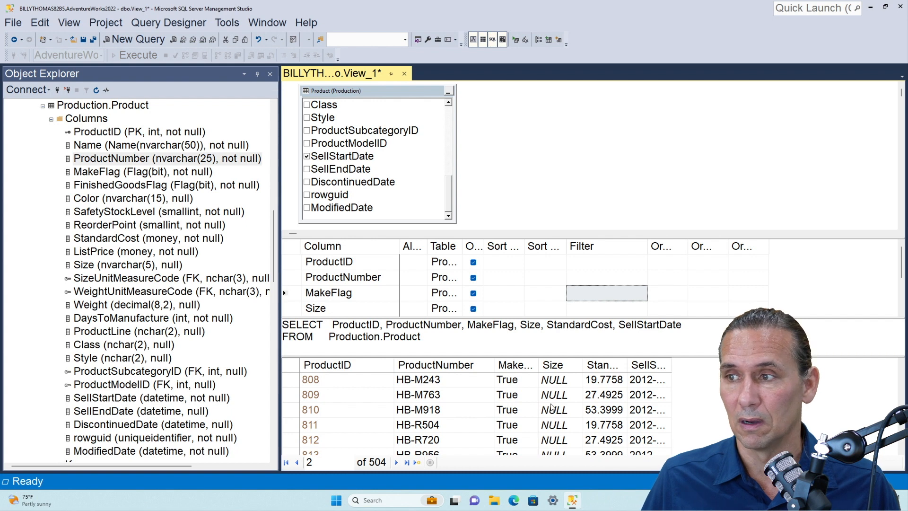
click(584, 309)
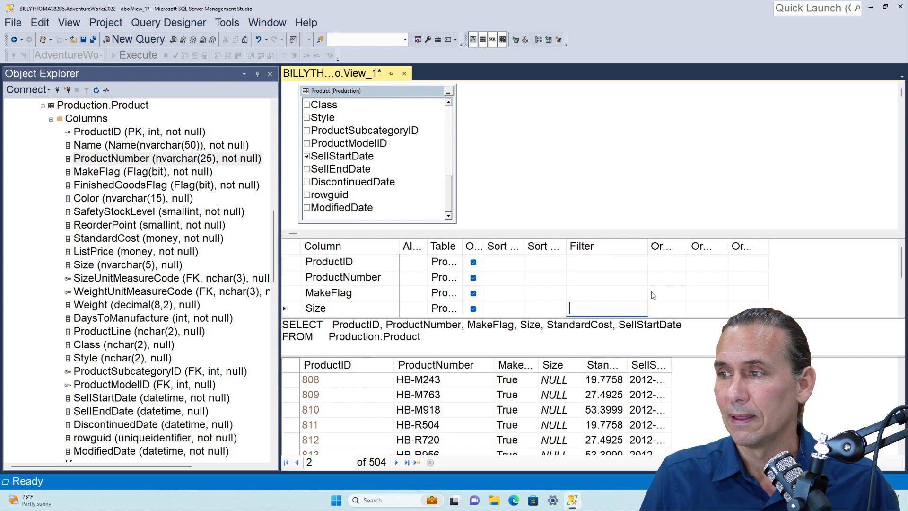
text(IS NULL)
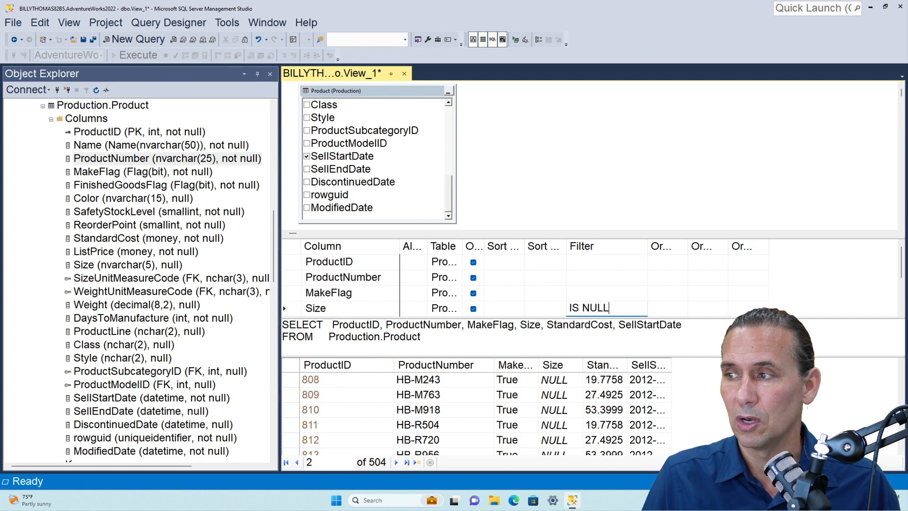
key(Return)
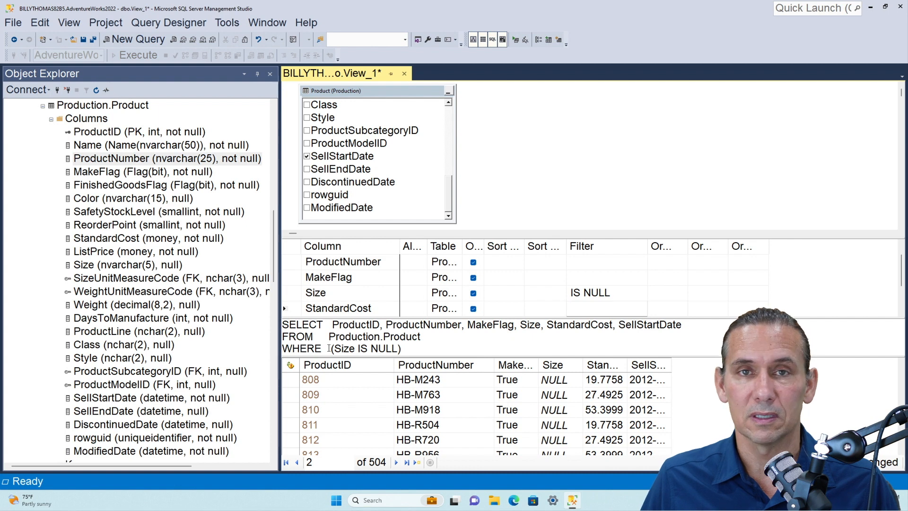
Execute the view's query with the Size IS NULL filter and look through the returned rows
click(515, 41)
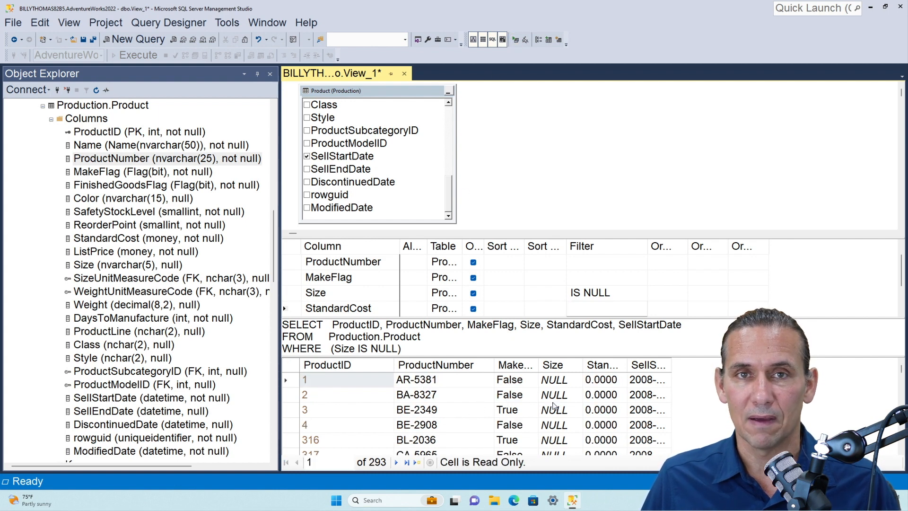
scroll(548, 401, down, 8)
scroll(553, 405, down, 20)
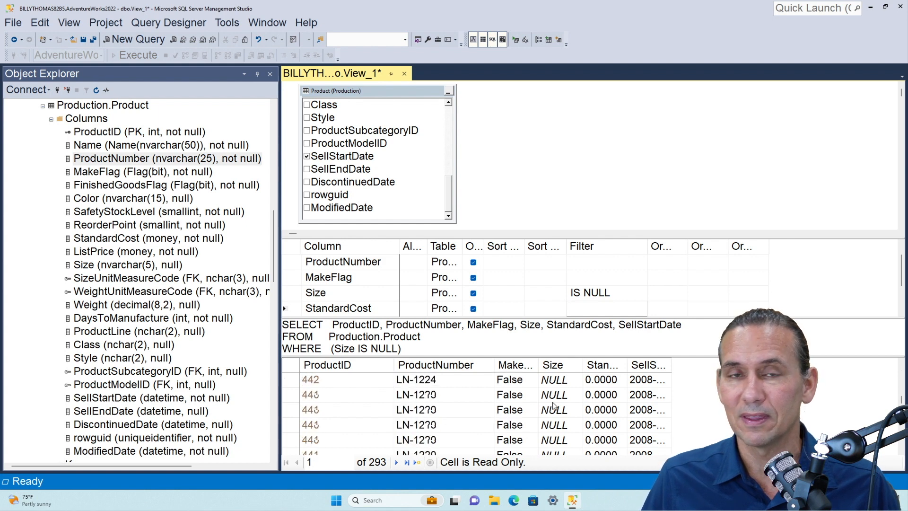
scroll(553, 405, up, 20)
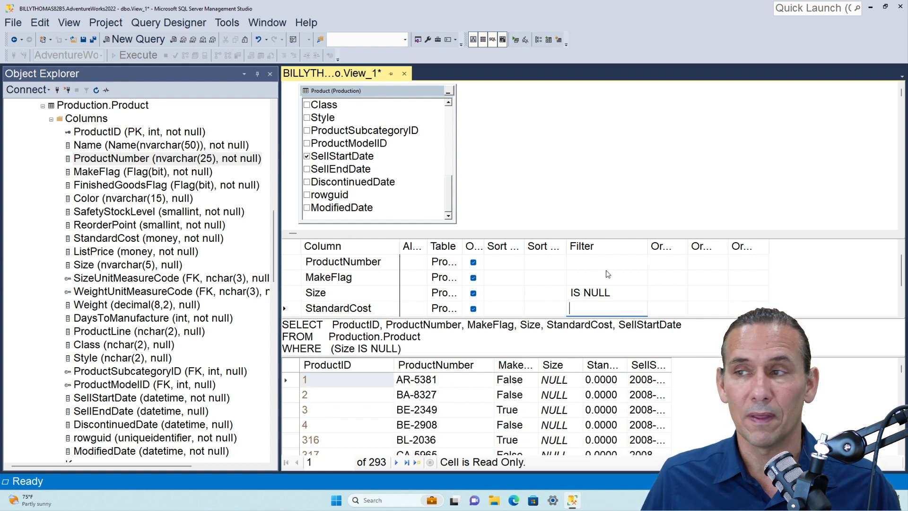
Change the Size filter to IS NOT NULL, execute the view's query and look through the returned Size values
click(582, 293)
text(NOT)
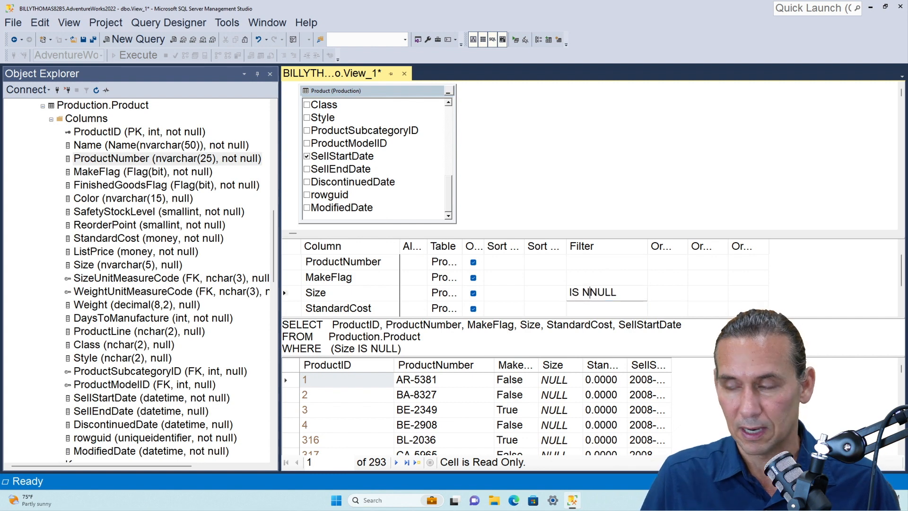
key(Return)
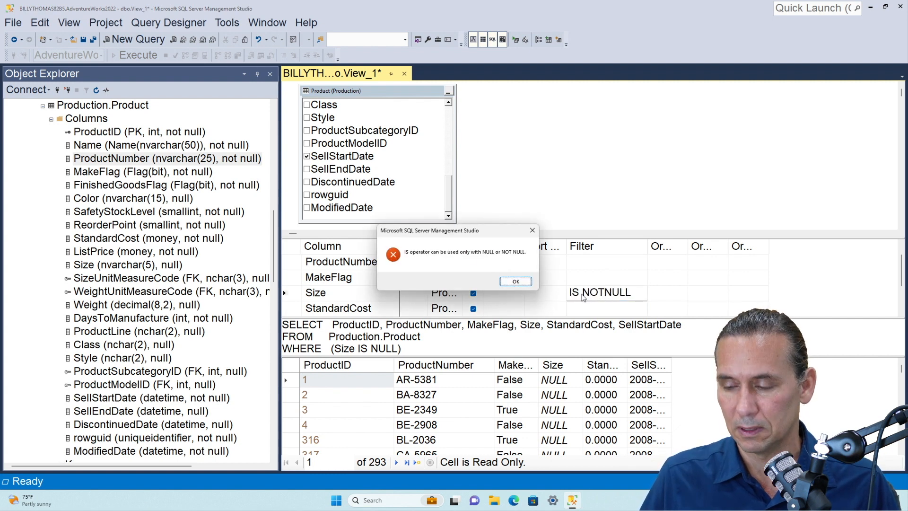
key(Return)
click(456, 281)
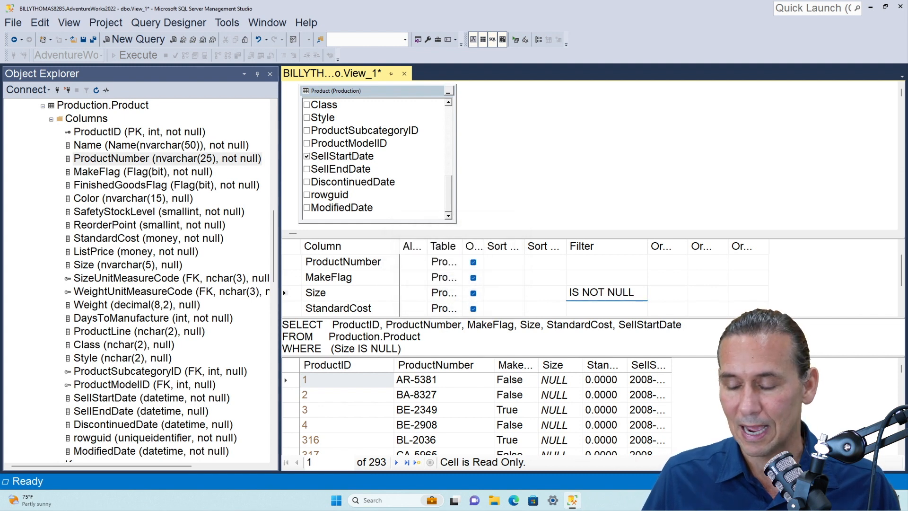
click(590, 305)
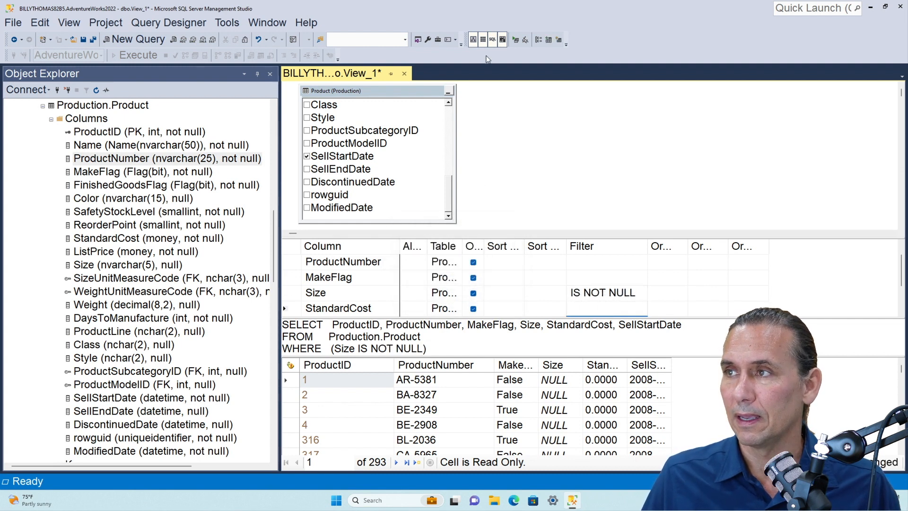
click(515, 40)
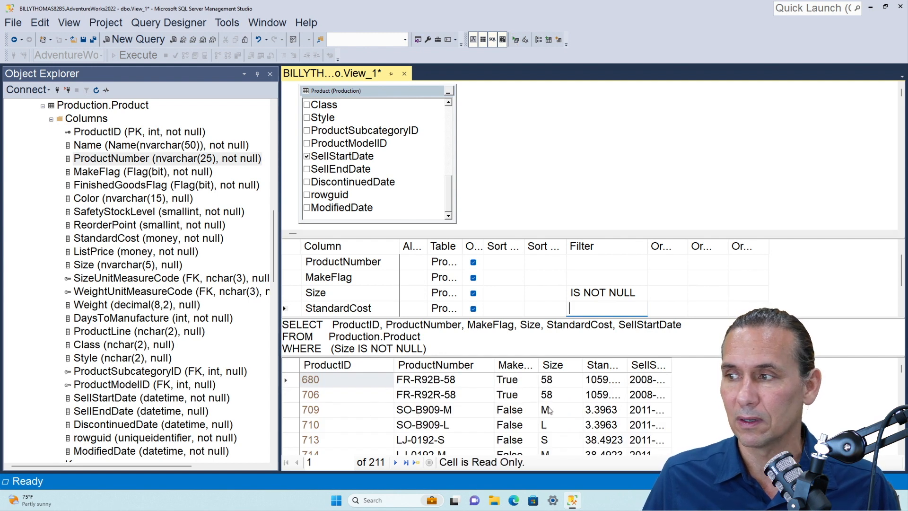
scroll(550, 411, down, 20)
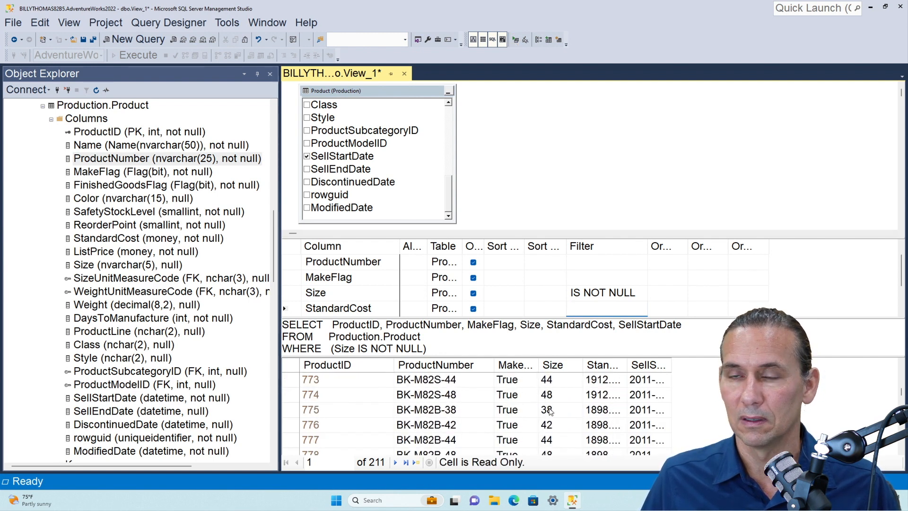
scroll(550, 411, up, 20)
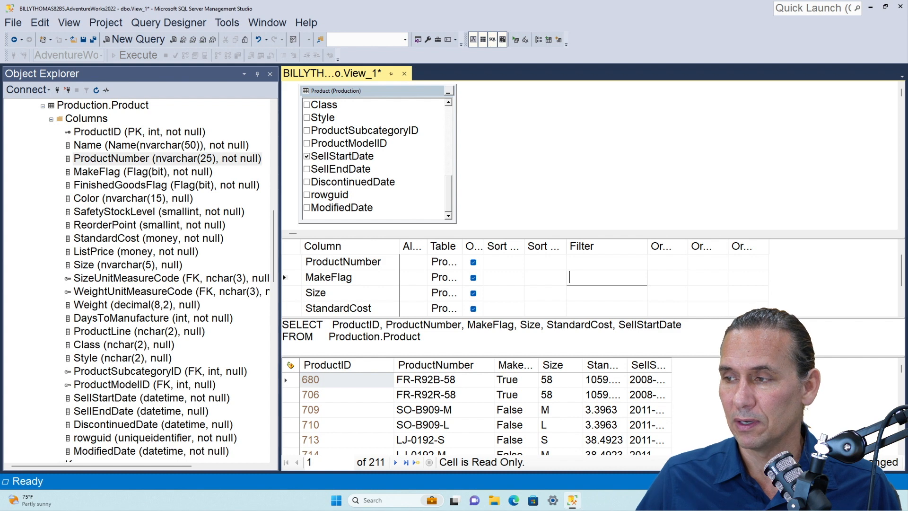
Widen the MakeFlag results column, then filter MakeFlag to = 1 and execute the view's query to check the returned rows
click(540, 368)
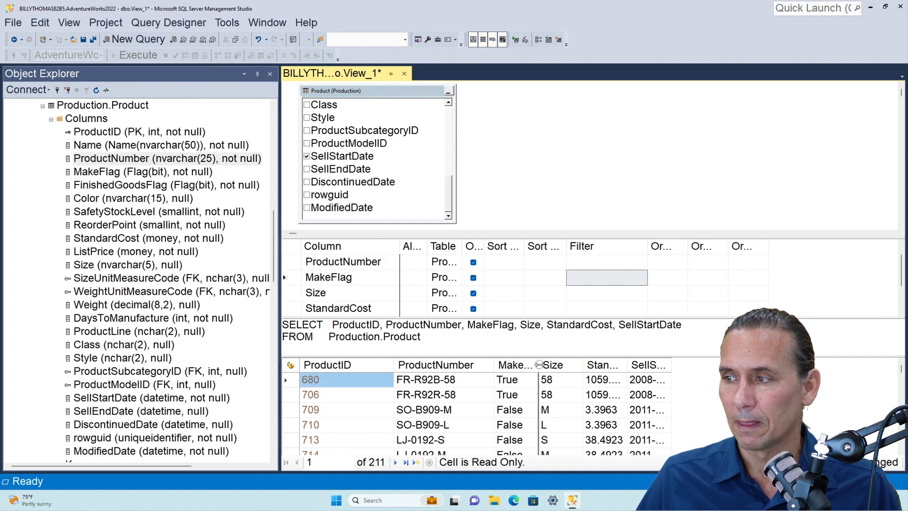
double_click(540, 368)
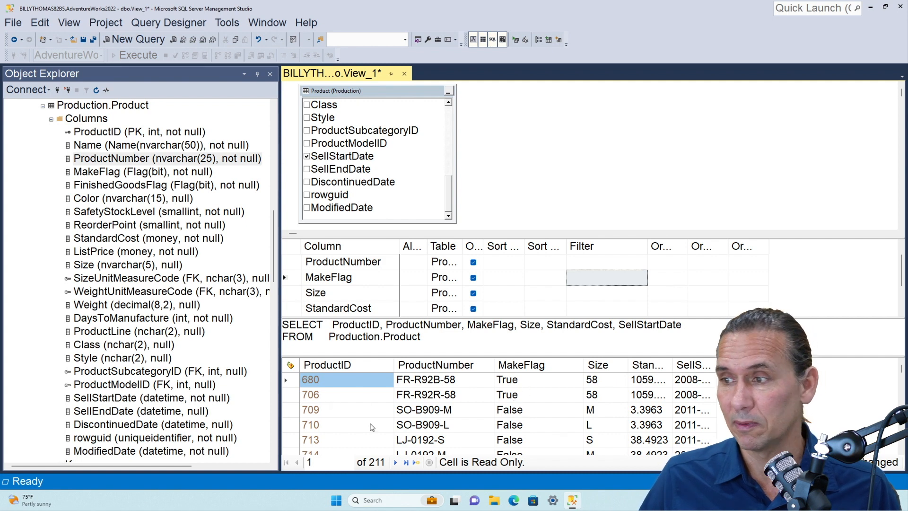
click(611, 279)
text(1)
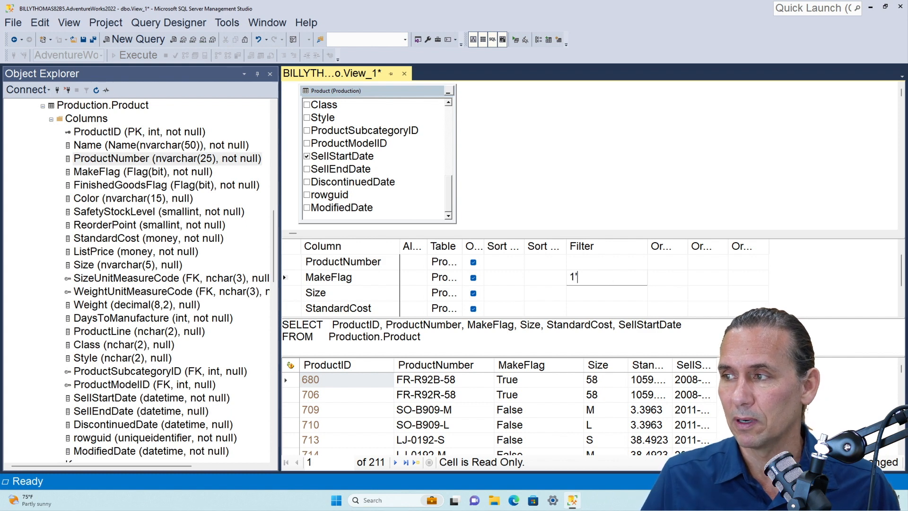
key(Return)
click(429, 40)
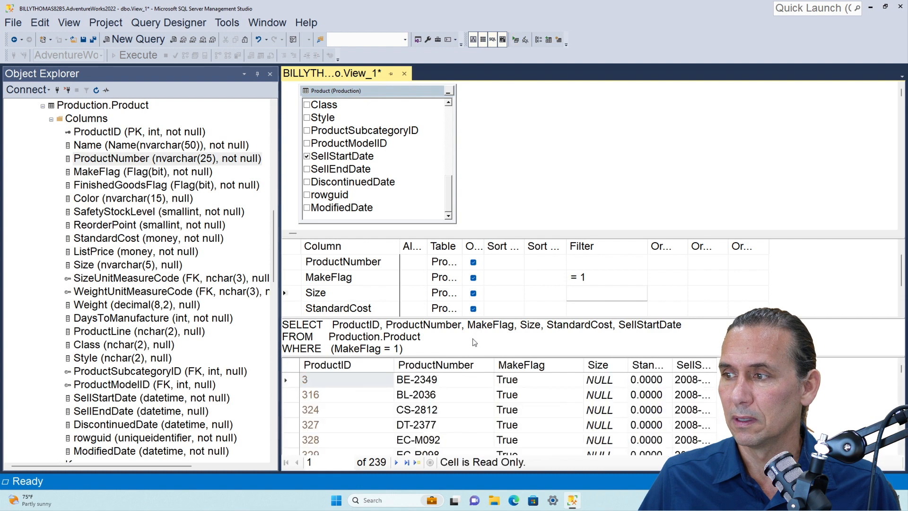
scroll(449, 440, down, 3)
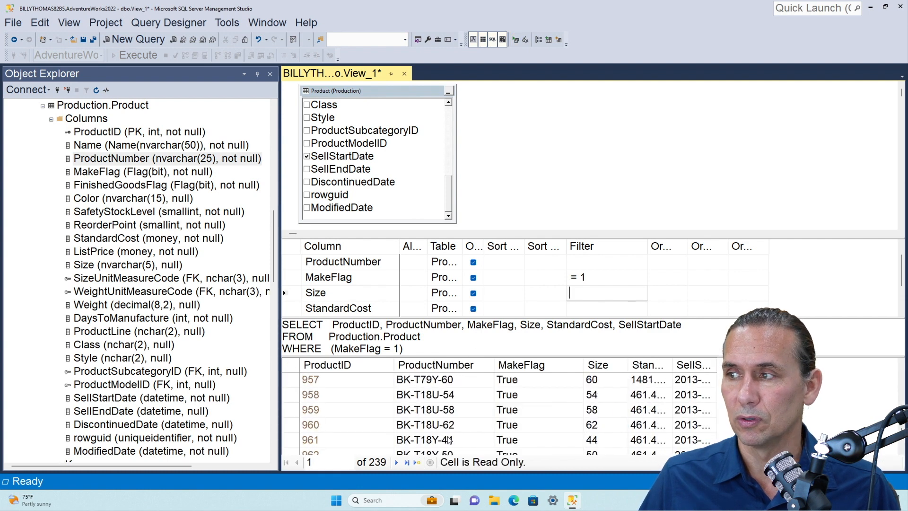
Change the MakeFlag filter to = 0 and execute the view's query
click(597, 277)
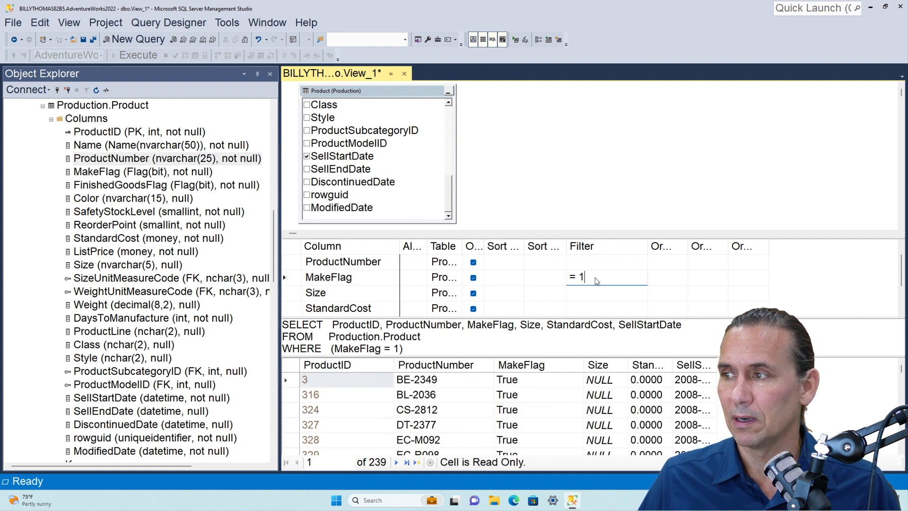
key(BackSpace)
text(0)
key(Return)
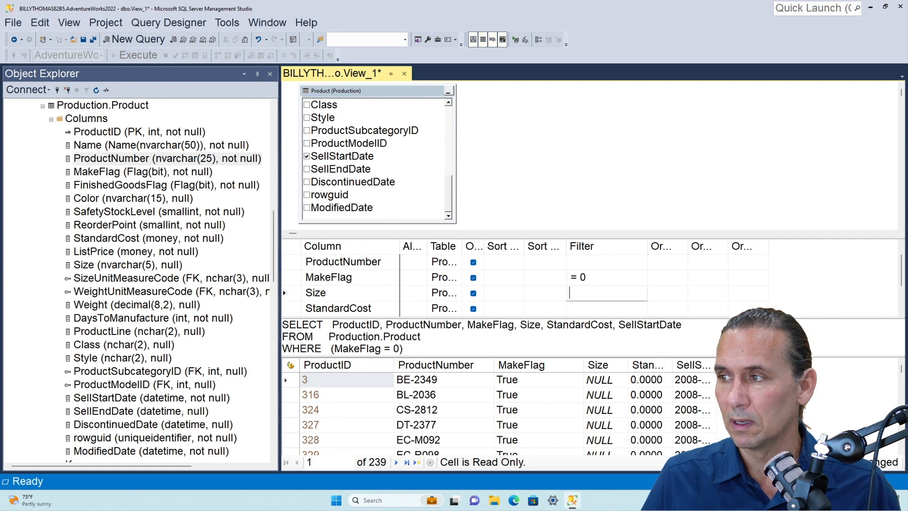
click(515, 40)
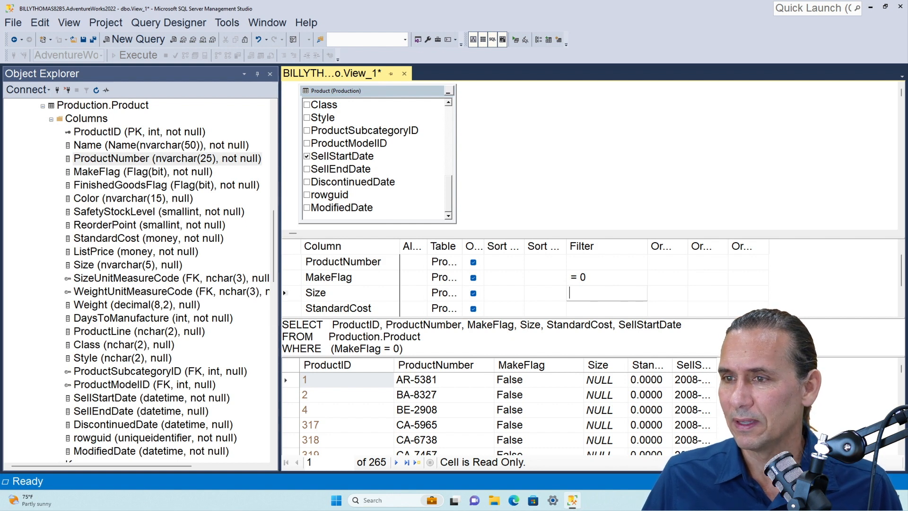
click(114, 239)
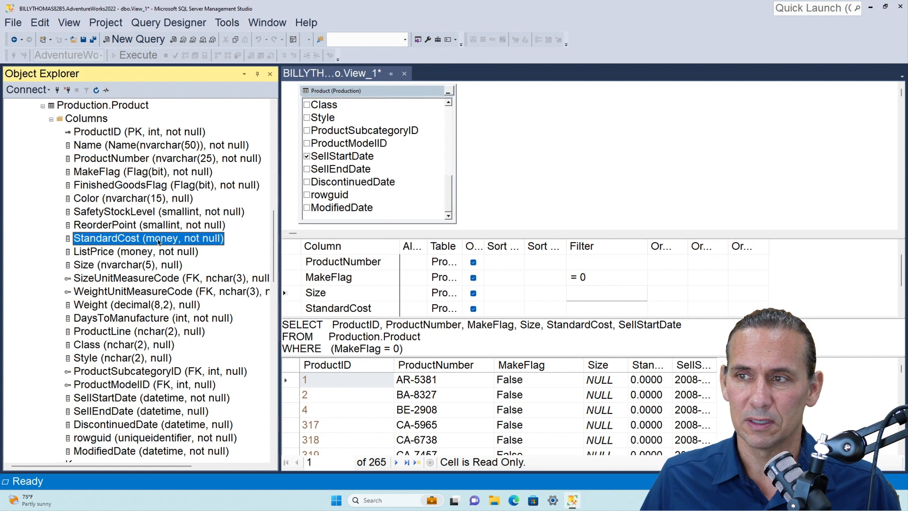
click(597, 283)
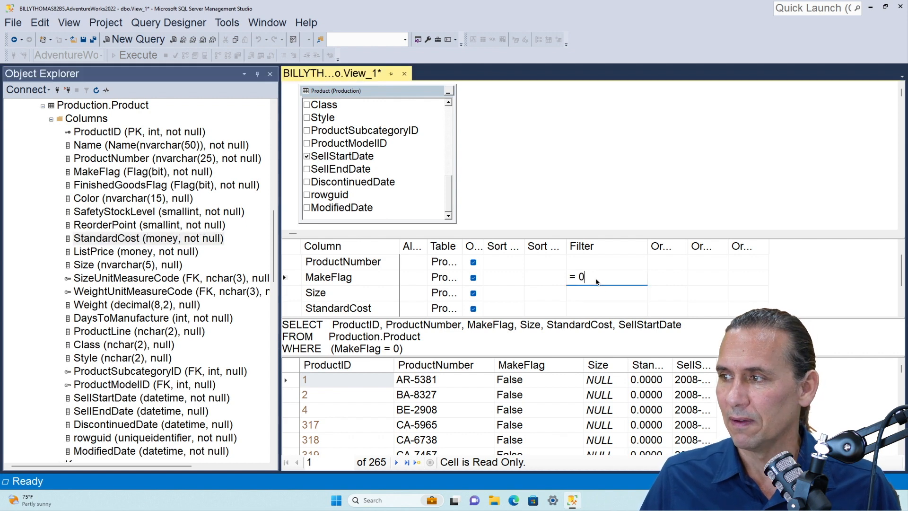
click(597, 279)
click(597, 279)
key(BackSpace)
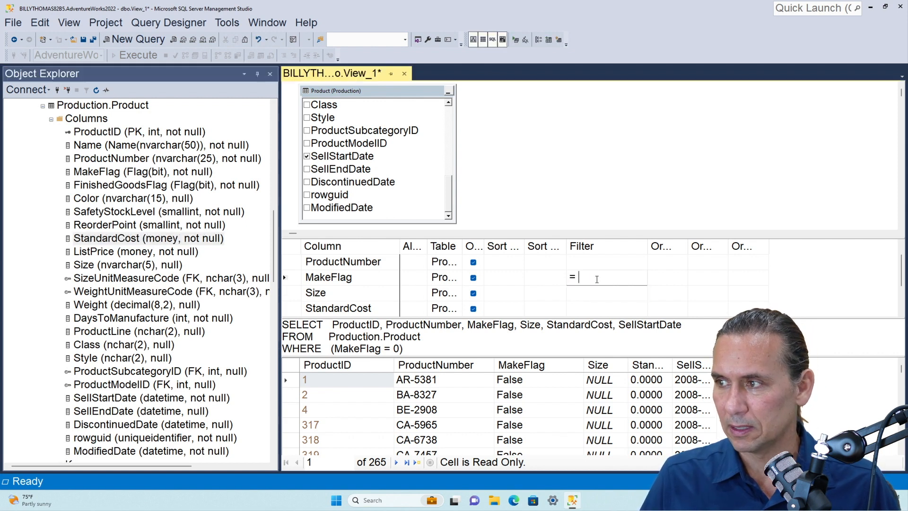
key(Return)
key(Return)
key(Return)
key(Return)
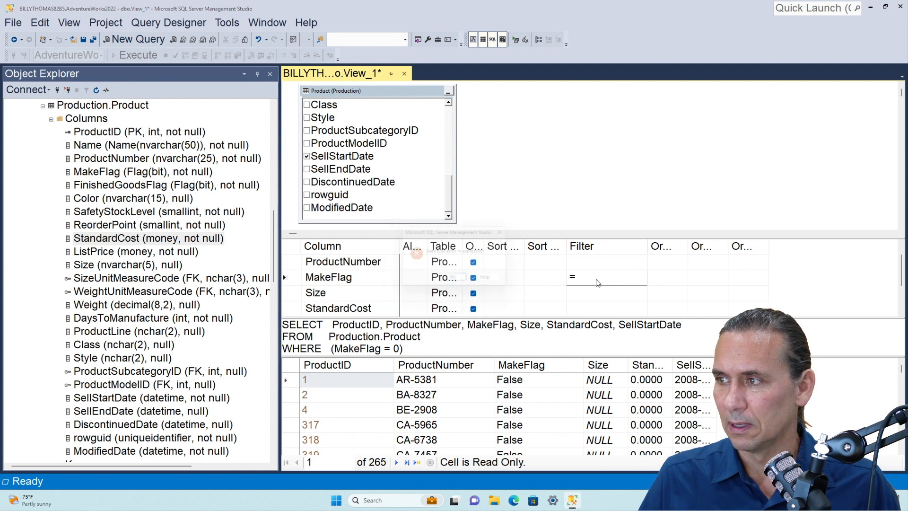
key(Escape)
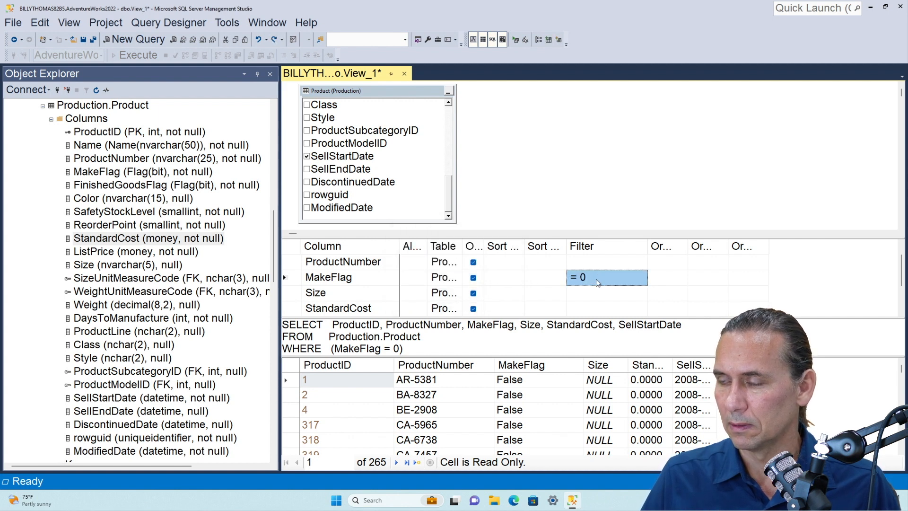
Clear the MakeFlag filter and execute the unfiltered query
key(Delete)
key(Down)
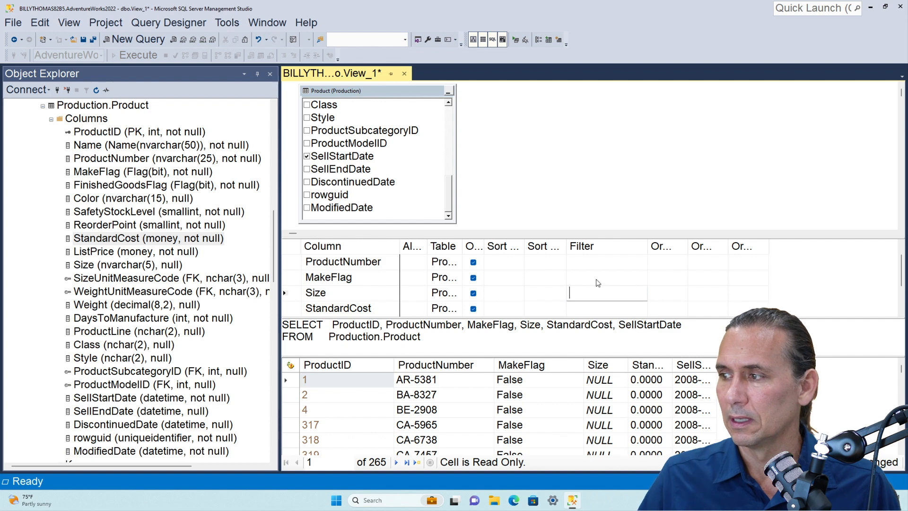
click(516, 40)
Widen the StandardCost results column to show its full values and look through the costs in the returned rows
drag(899, 370, 901, 401)
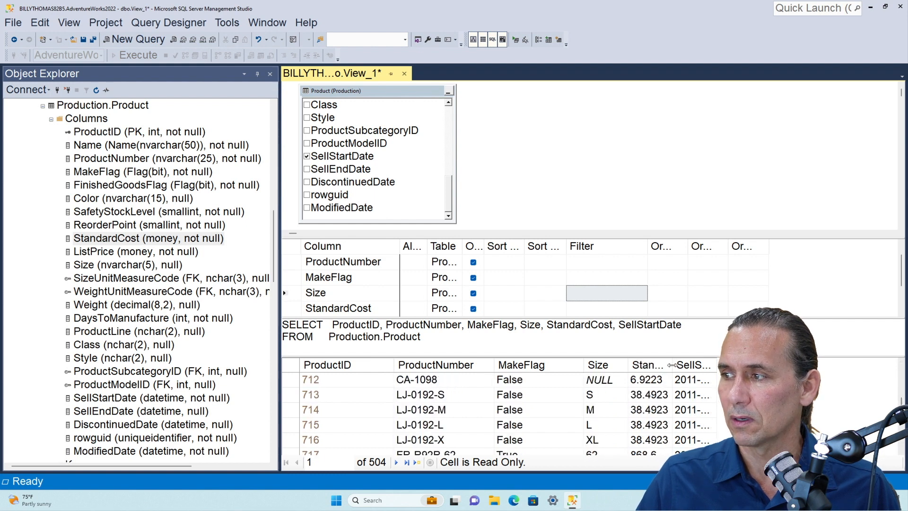
double_click(688, 365)
scroll(660, 407, down, 20)
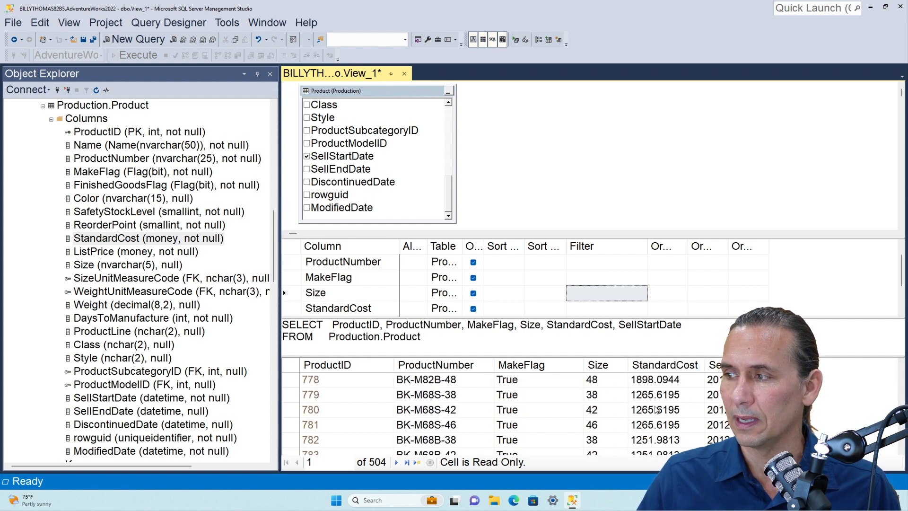
scroll(661, 403, up, 20)
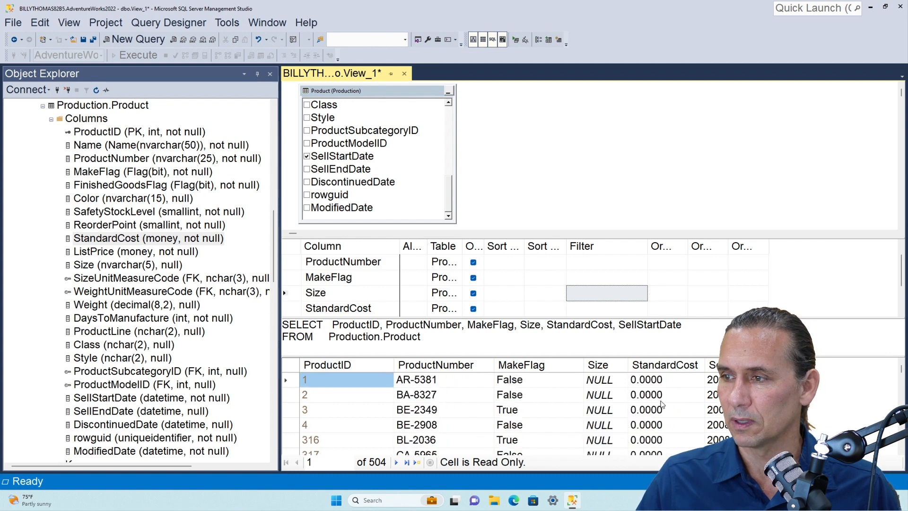
scroll(661, 403, down, 20)
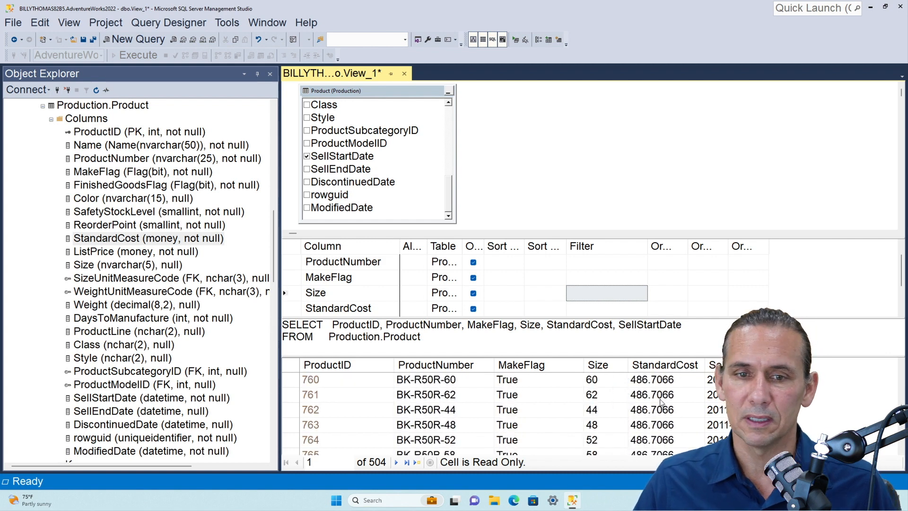
Filter StandardCost to < 1000, execute the view's query, and look through the returned rows
scroll(661, 403, down, 7)
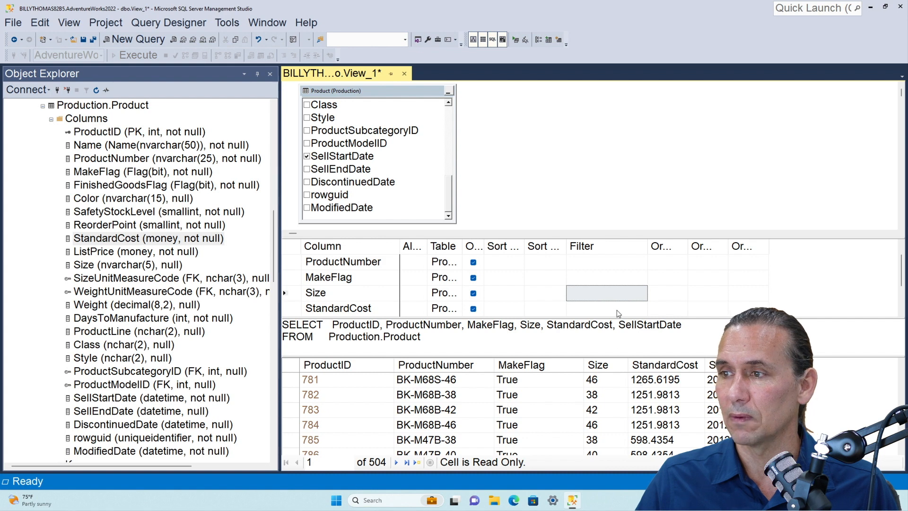
scroll(609, 290, down, 1)
click(597, 267)
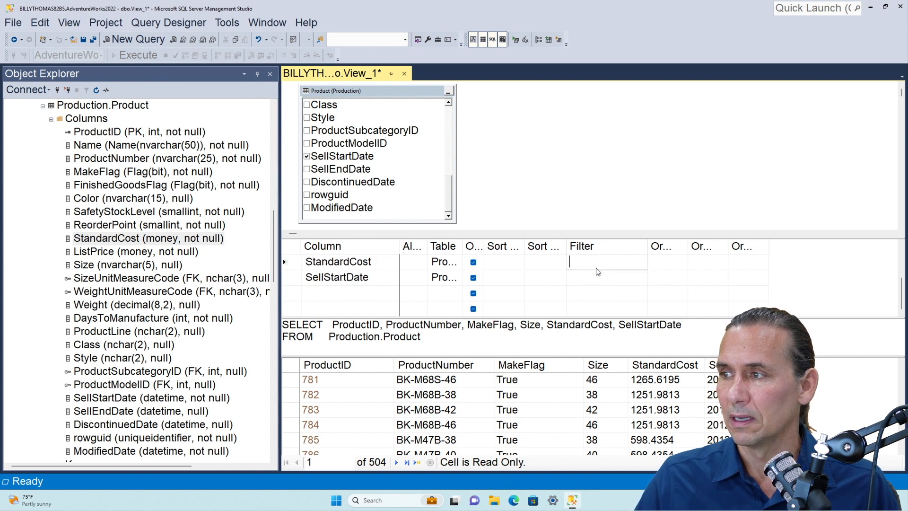
text(< 1000)
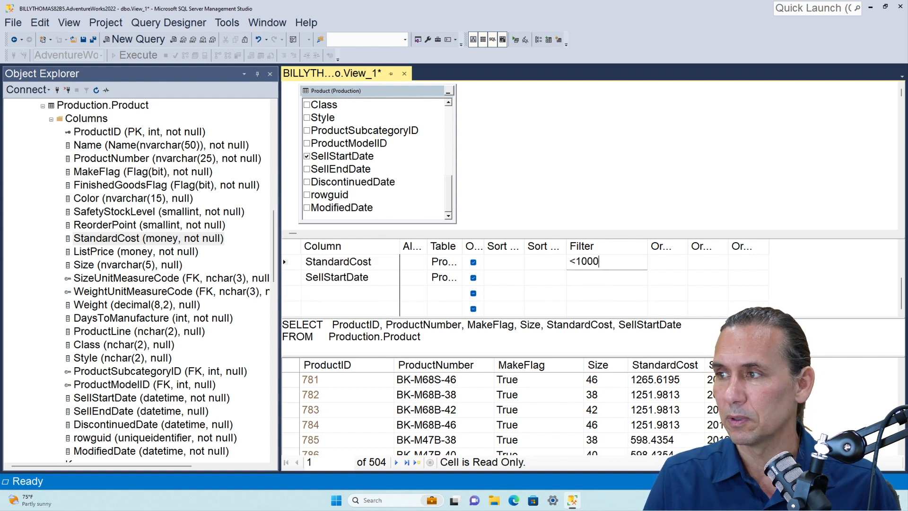
key(Return)
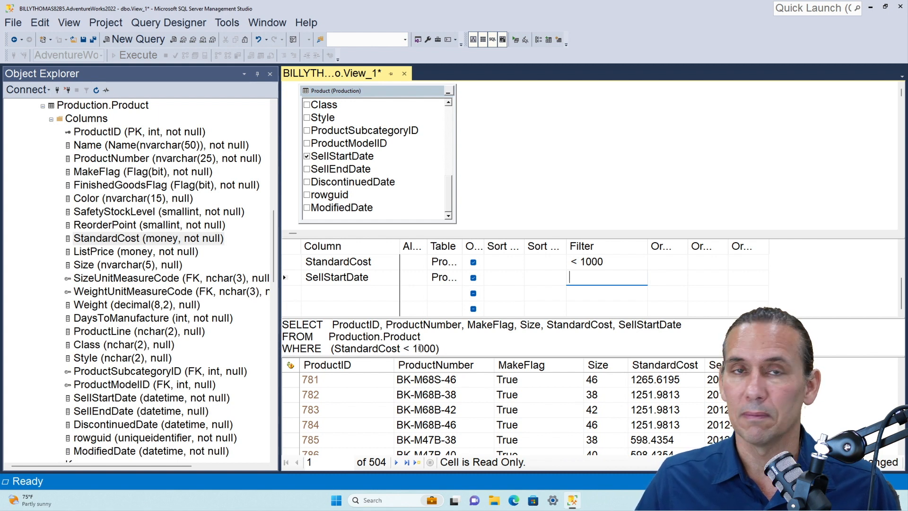
click(517, 42)
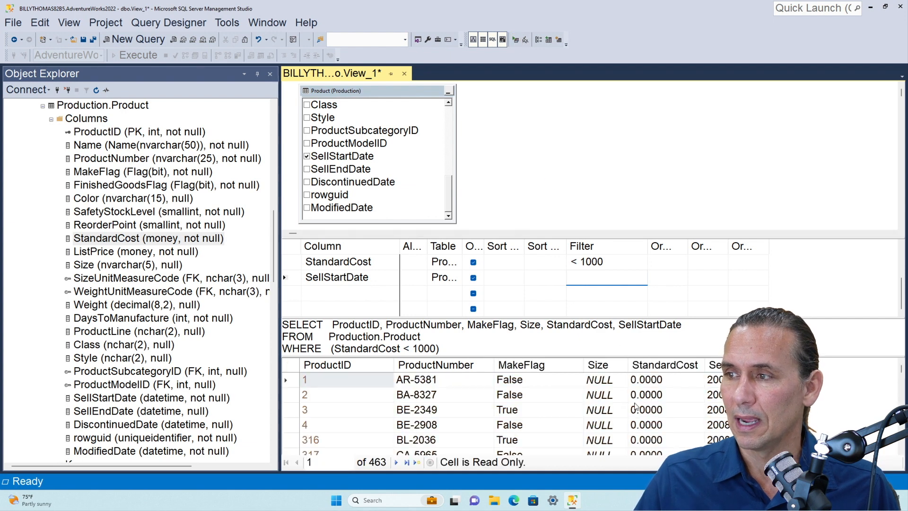
scroll(641, 400, down, 20)
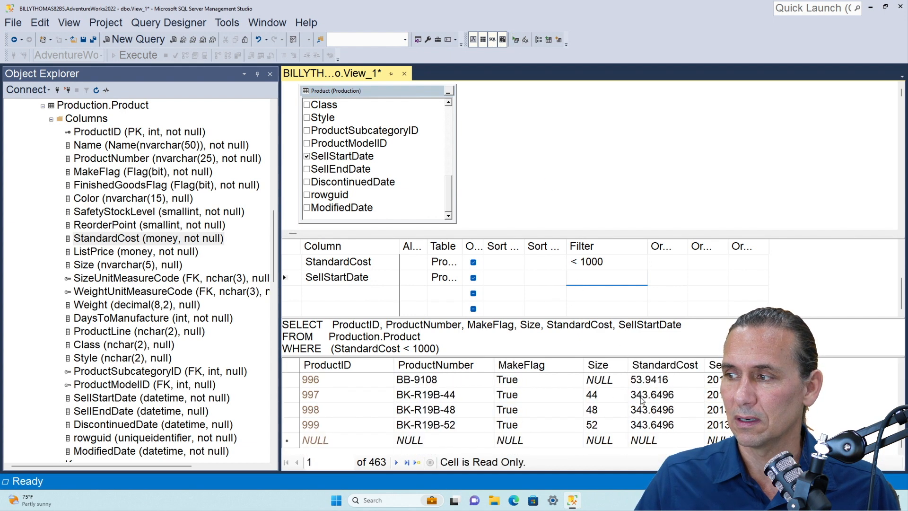
scroll(641, 399, up, 20)
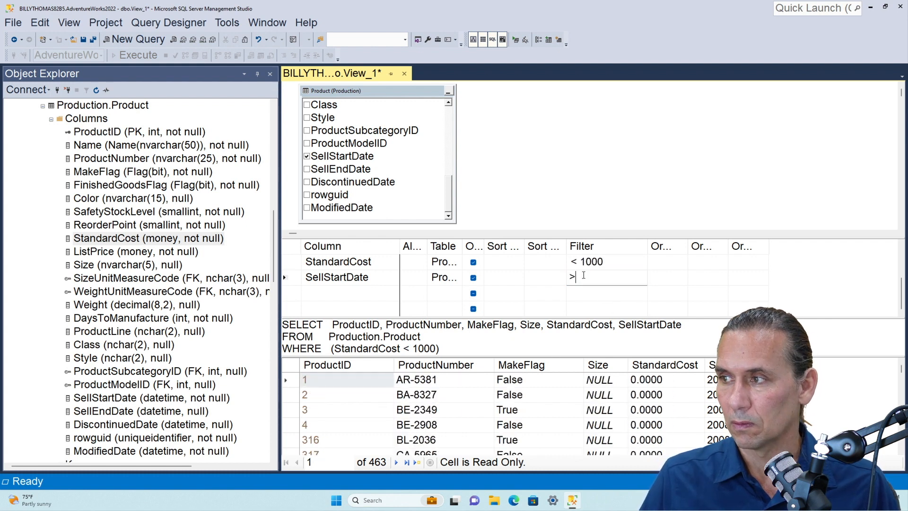
Change the StandardCost filter to > 1000, execute the view's query, and look through the returned rows
key(Left)
key(Down)
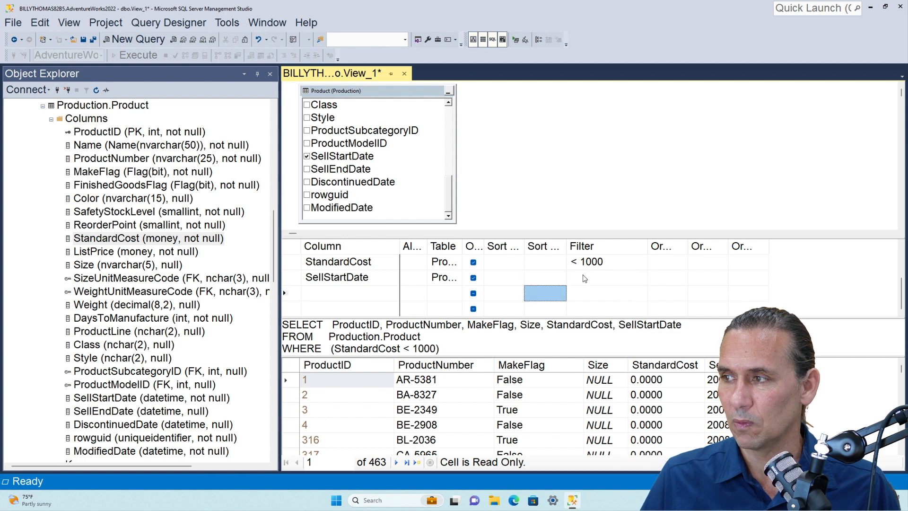
click(585, 278)
click(577, 264)
key(BackSpace)
text(>)
key(Down)
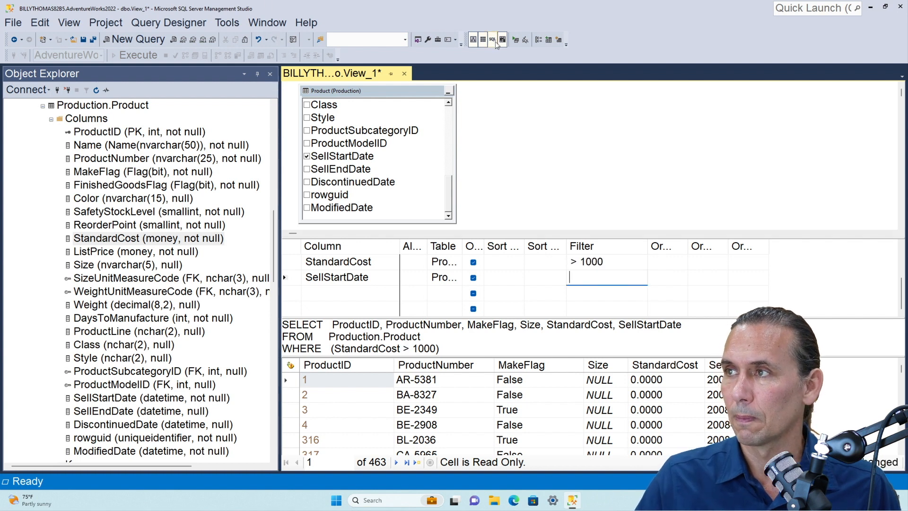
click(514, 40)
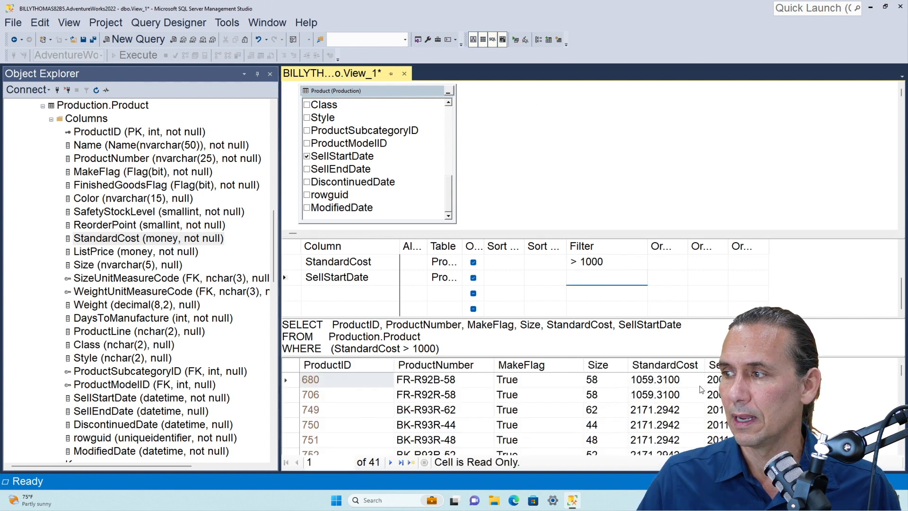
scroll(668, 411, down, 12)
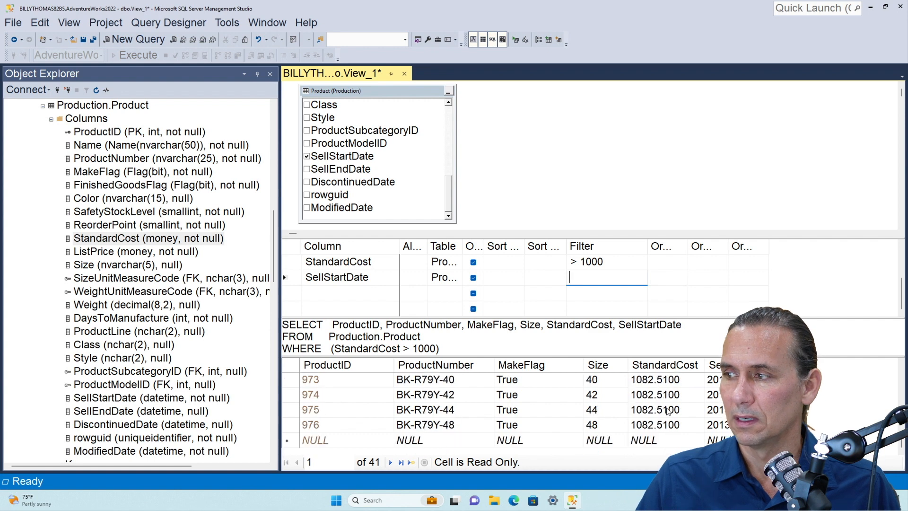
scroll(668, 411, up, 12)
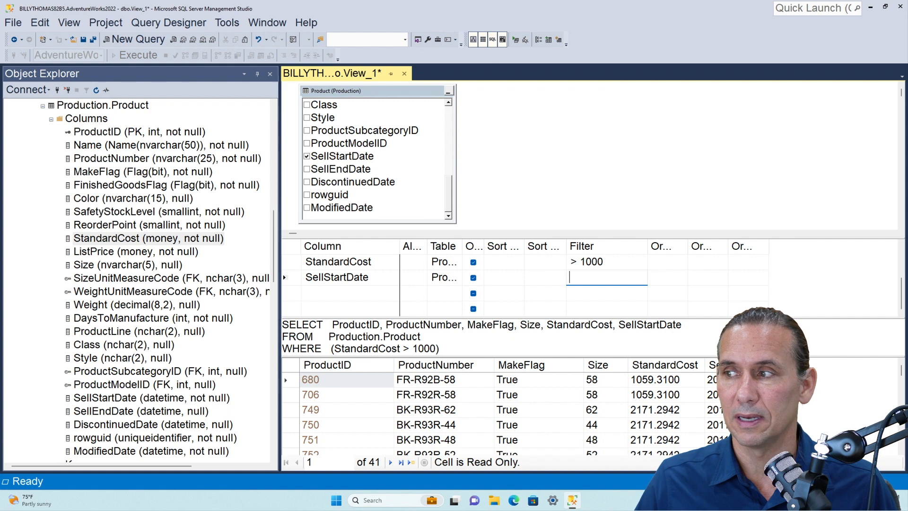
Clear the StandardCost filter and execute the unfiltered query
click(347, 380)
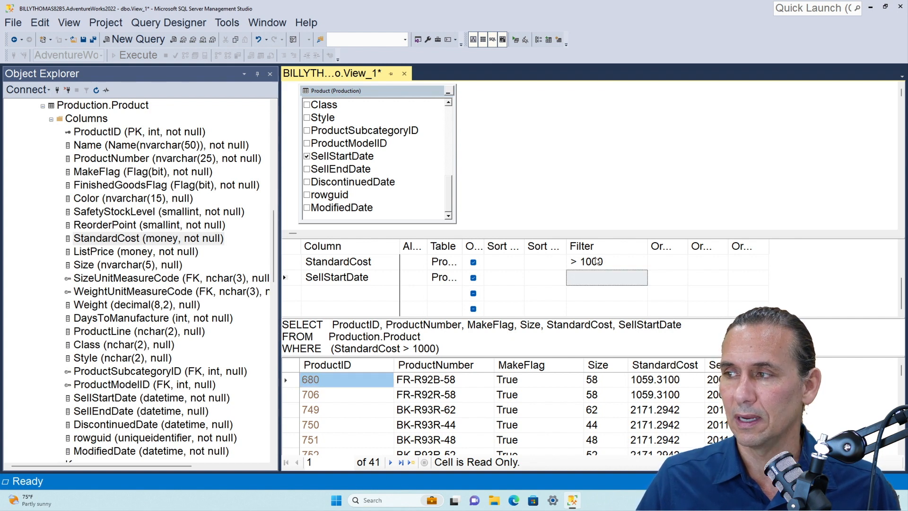
click(599, 277)
key(Up)
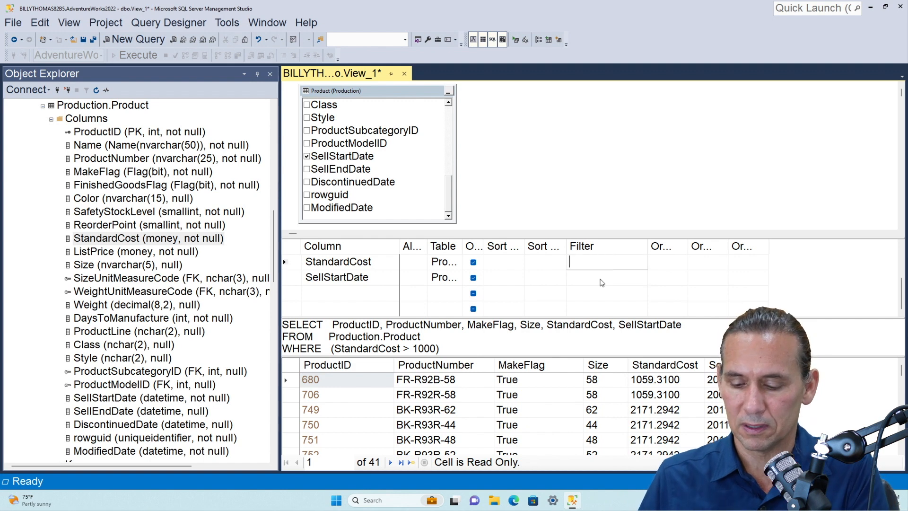
key(Delete)
click(602, 282)
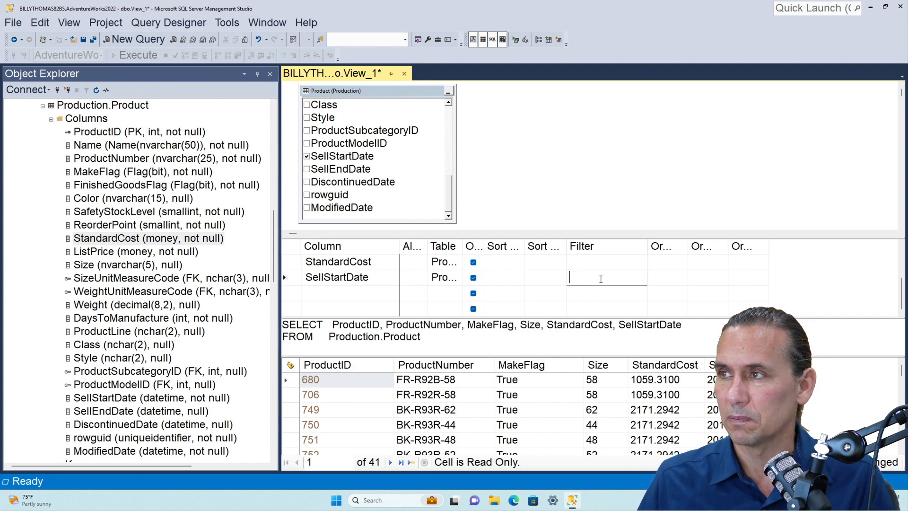
click(515, 41)
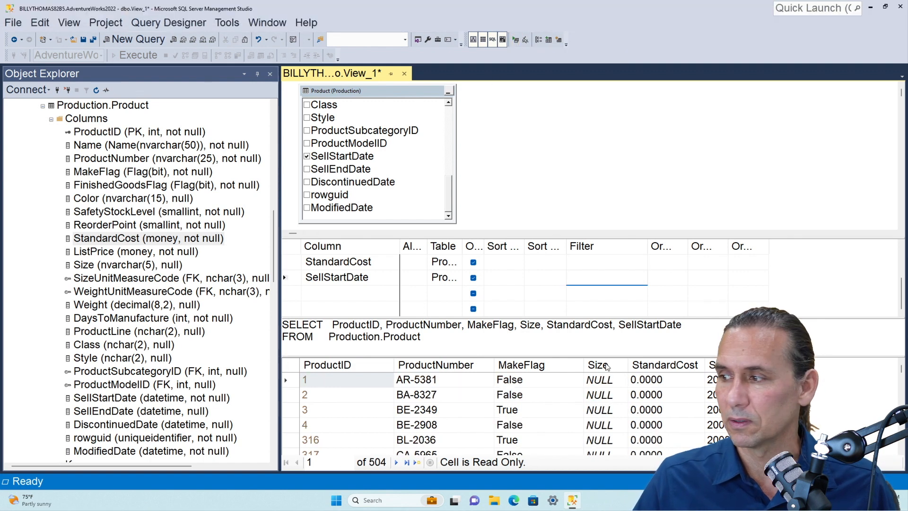
Examine the unfiltered product rows and their SellStartDate values throughout the result set
scroll(613, 411, down, 15)
scroll(520, 412, down, 10)
scroll(520, 411, up, 15)
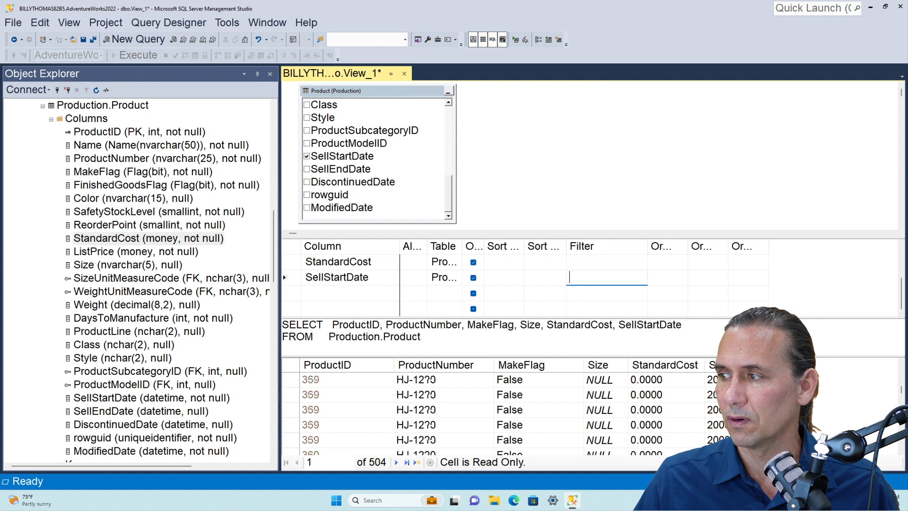
scroll(520, 412, down, 15)
scroll(521, 411, up, 20)
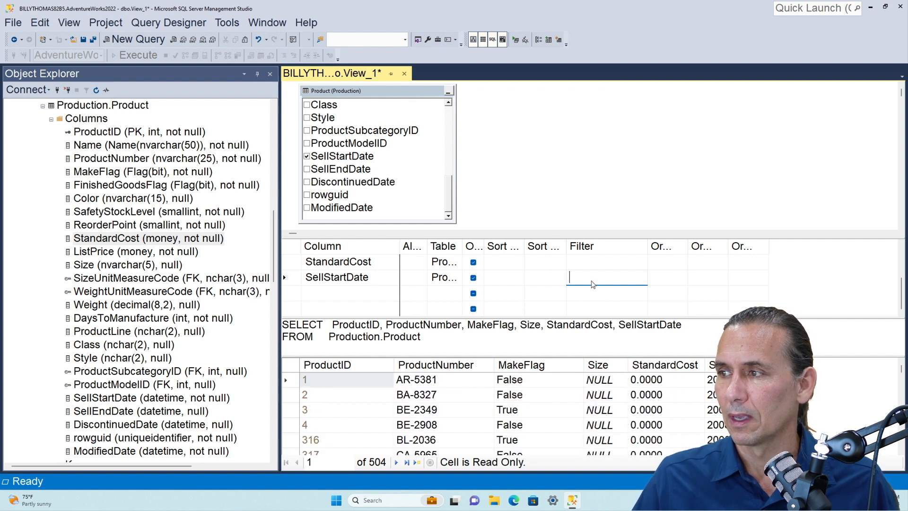
scroll(521, 411, down, 20)
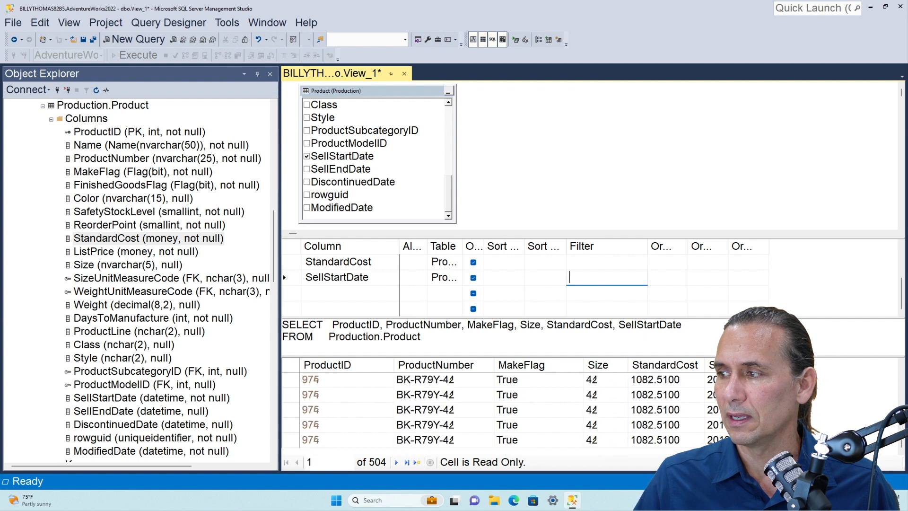
scroll(520, 411, up, 15)
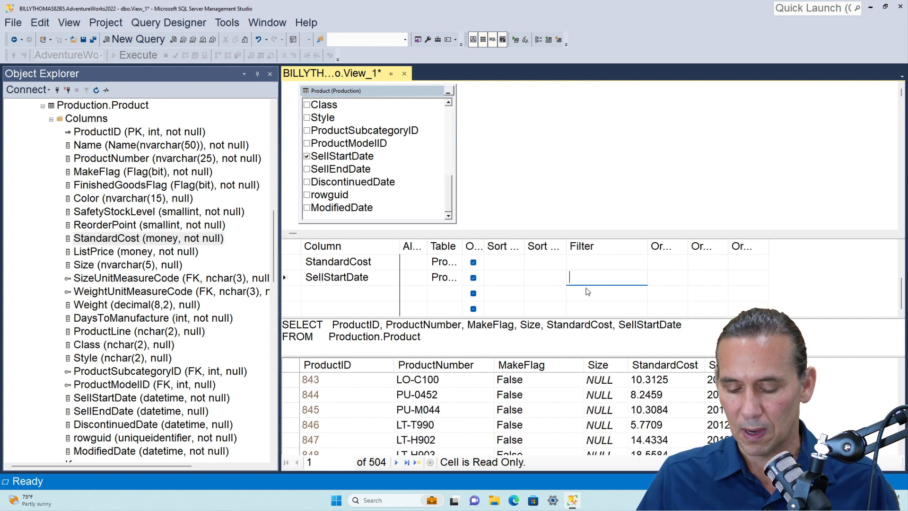
Filter SellStartDate to dates before 12/31/2012 using the < operator
text(<)
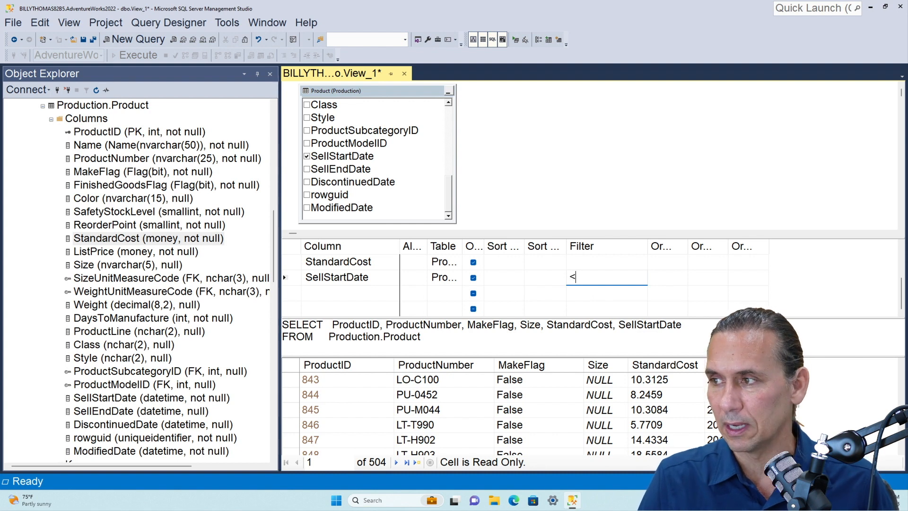
text(12/31/)
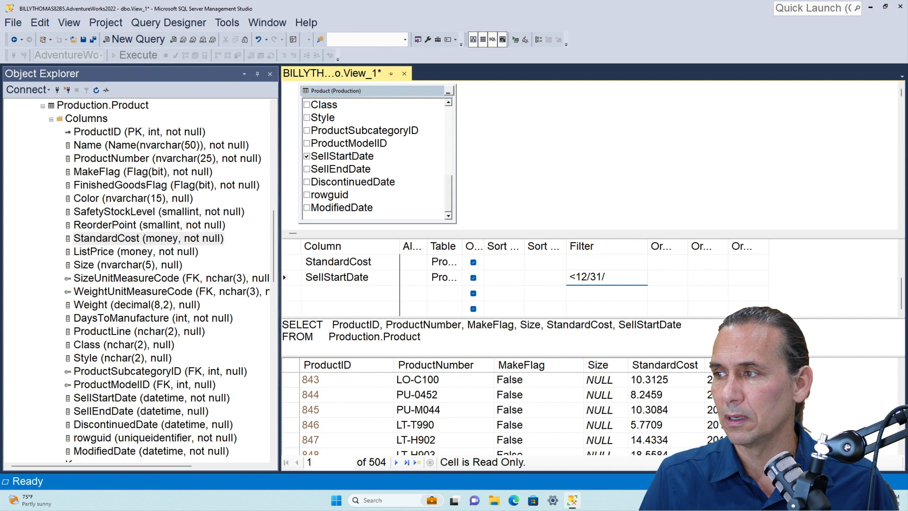
text(2012)
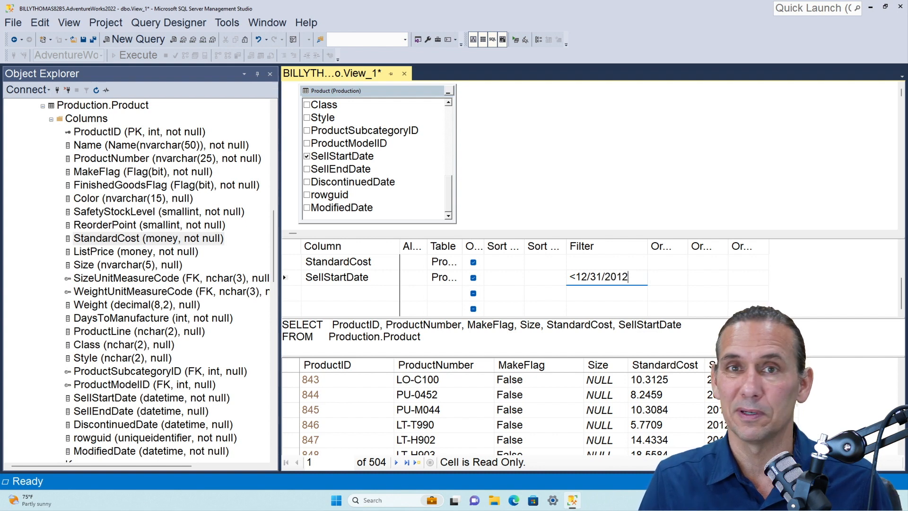
key(Left)
key(Left)
key(Left)
key(Left)
key(Left)
key(Left)
key(Left)
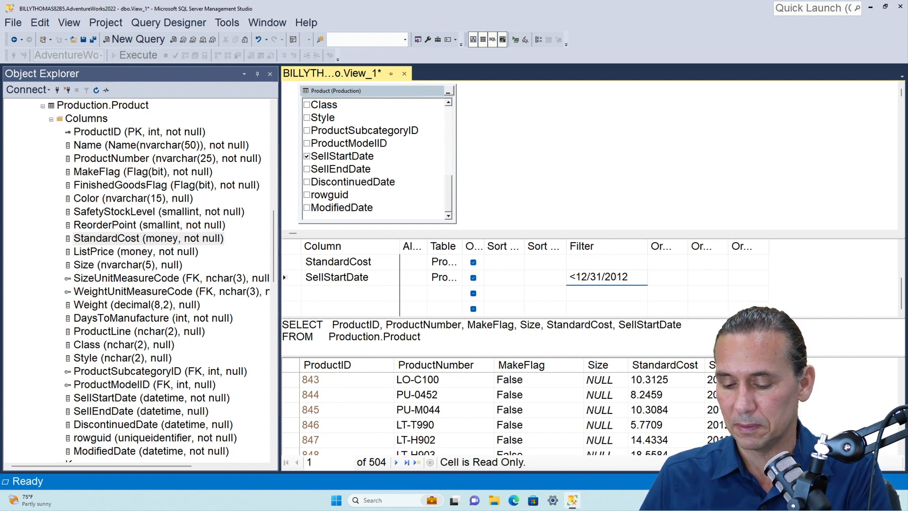
key(Return)
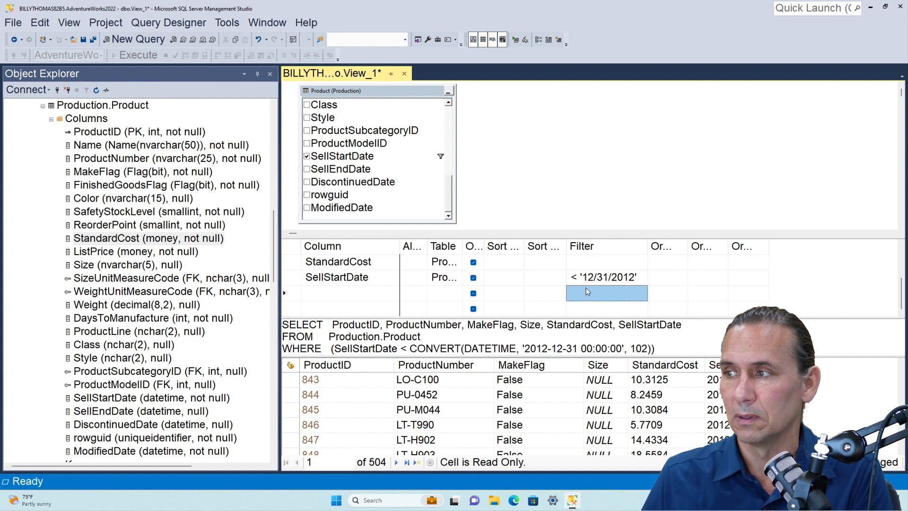
Change the SellStartDate filter's operator to <= for 12/31/2012 and execute the view's query
click(576, 277)
text(=)
click(626, 294)
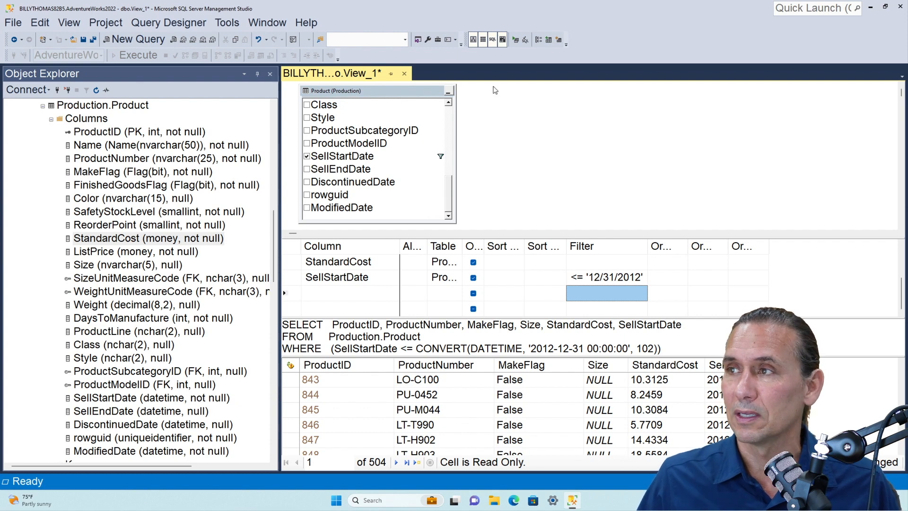
click(515, 40)
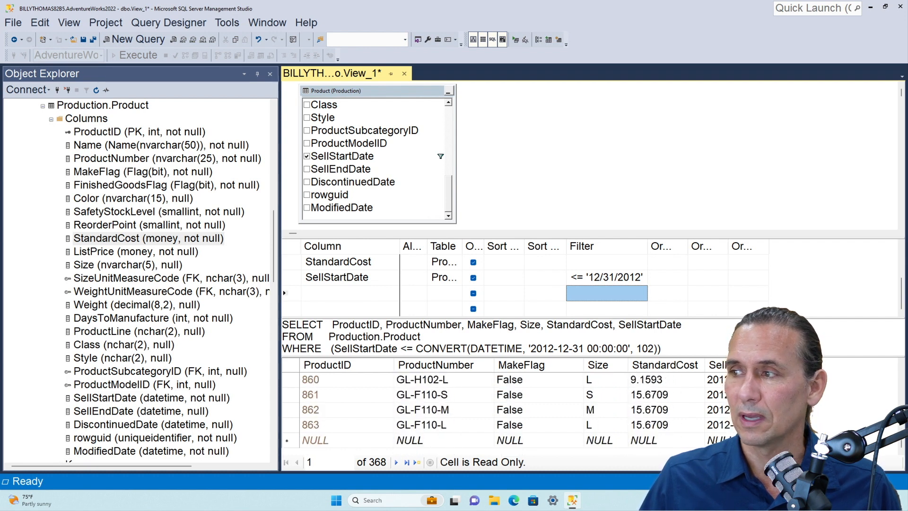
Change the SellStartDate filter to >= '12/31/2012', execute the view's query, and look through the returned rows
click(577, 280)
key(BackSpace)
text(>)
key(Return)
click(524, 45)
scroll(726, 420, down, 20)
scroll(726, 420, up, 20)
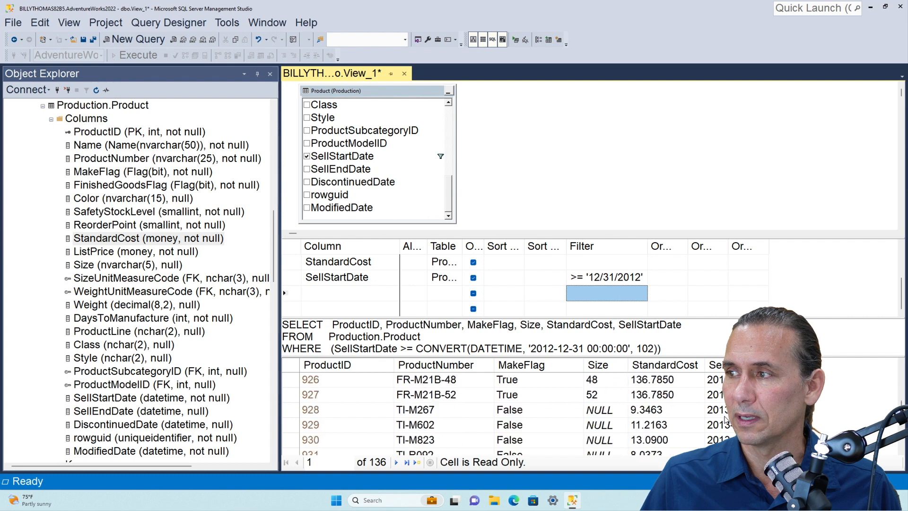
key(ctrl+Home)
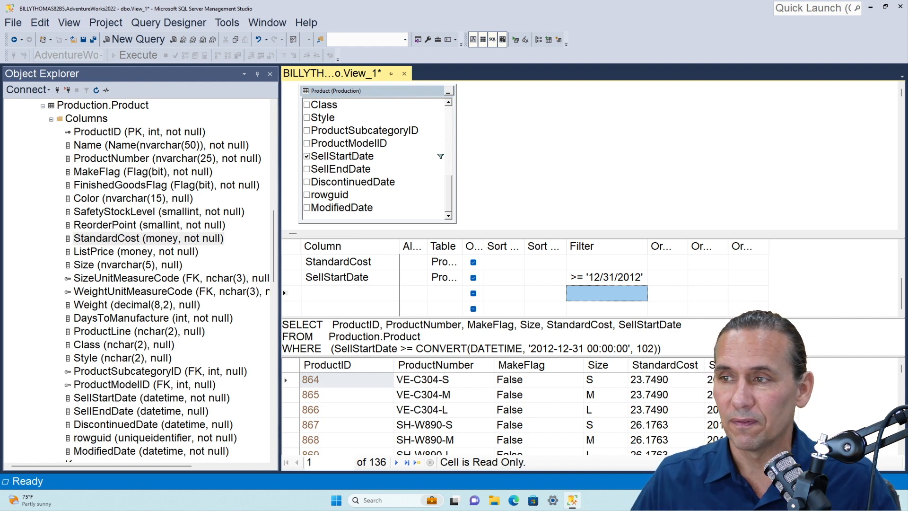
Clear the SellStartDate filter and execute the query without any filter
click(610, 277)
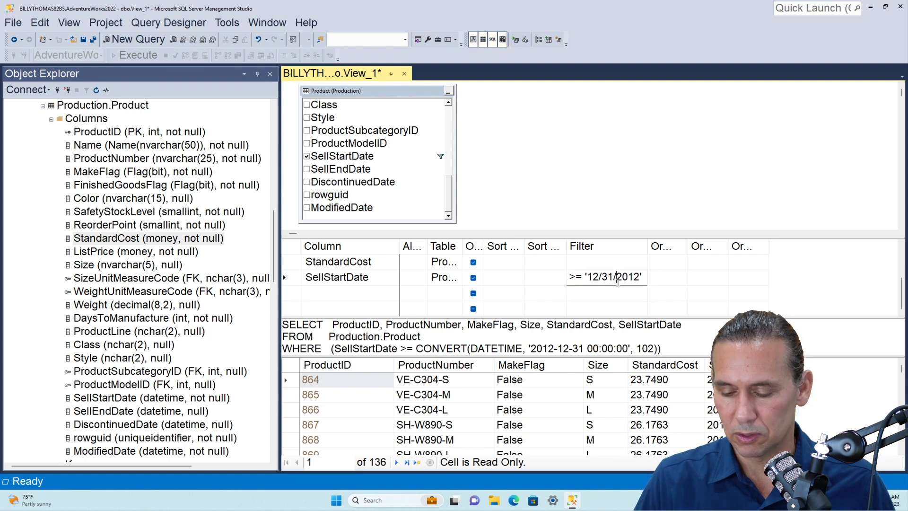
click(617, 279)
key(Delete)
click(610, 263)
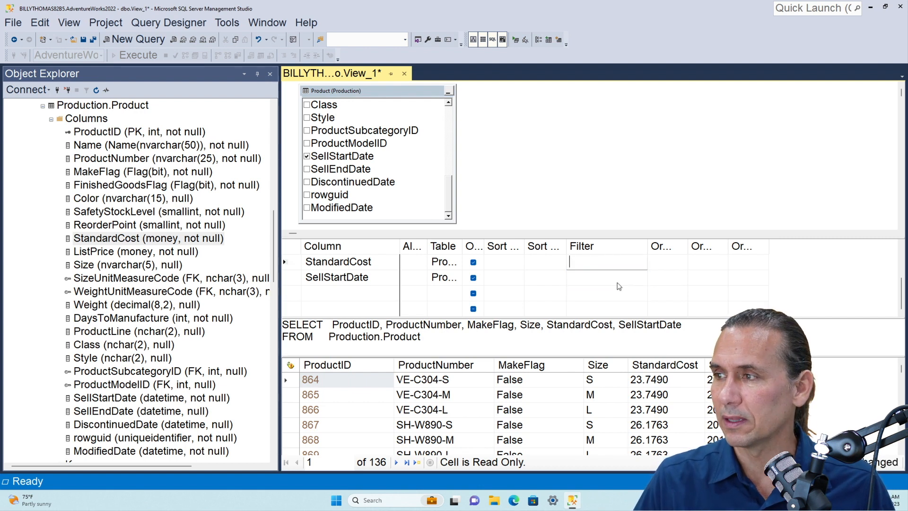
click(516, 41)
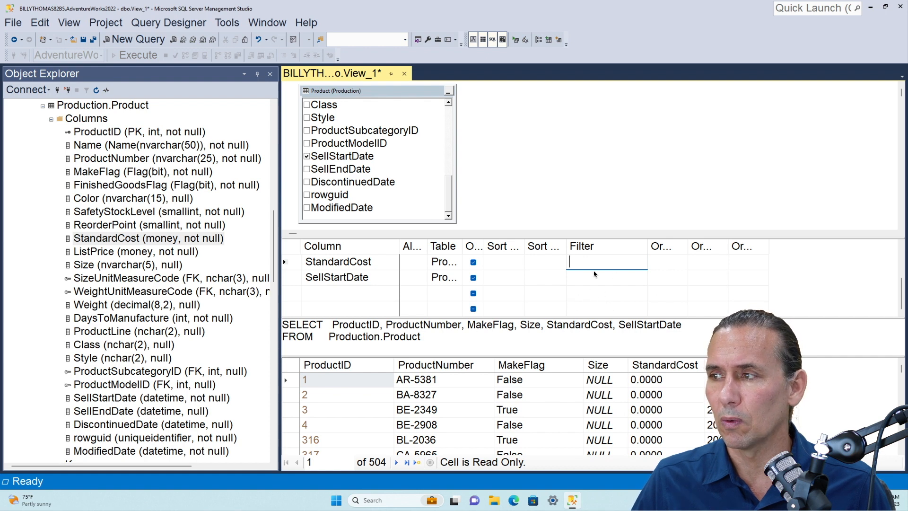
Set a > 100 filter on ProductID in the view's column criteria
scroll(595, 277, up, 3)
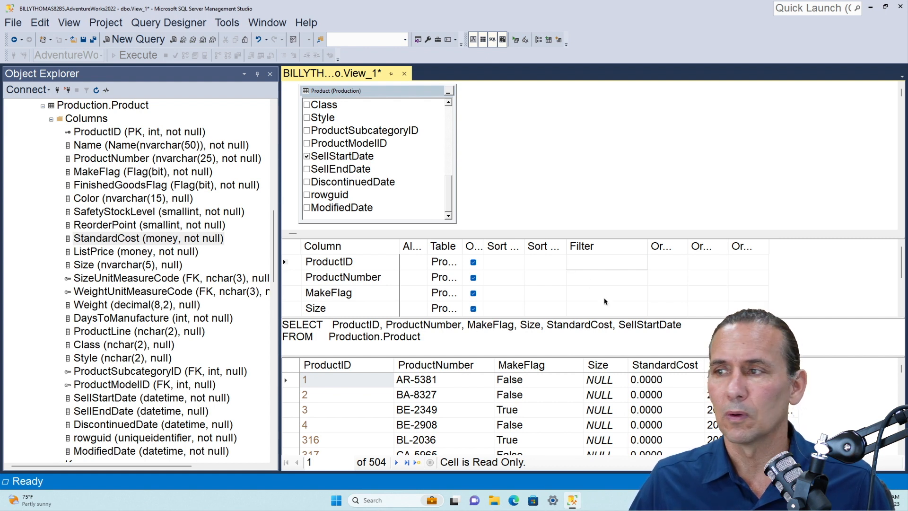
text(>100)
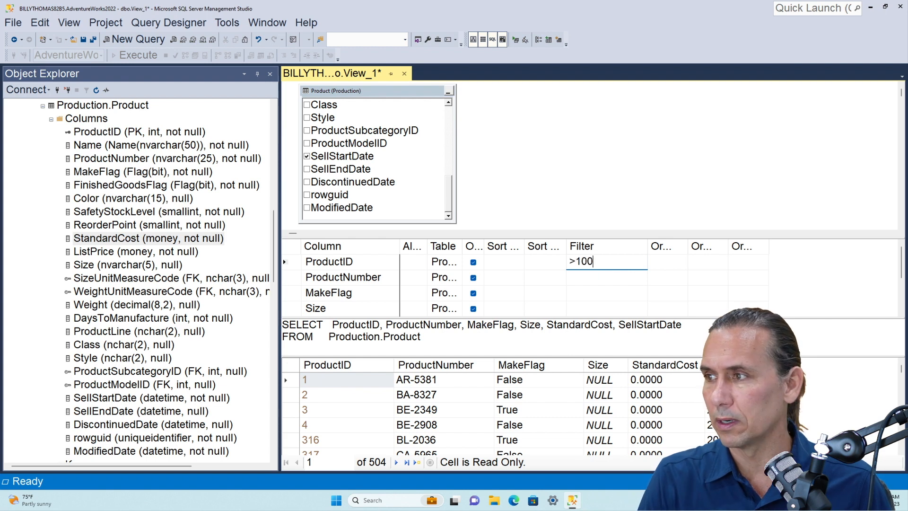
key(Return)
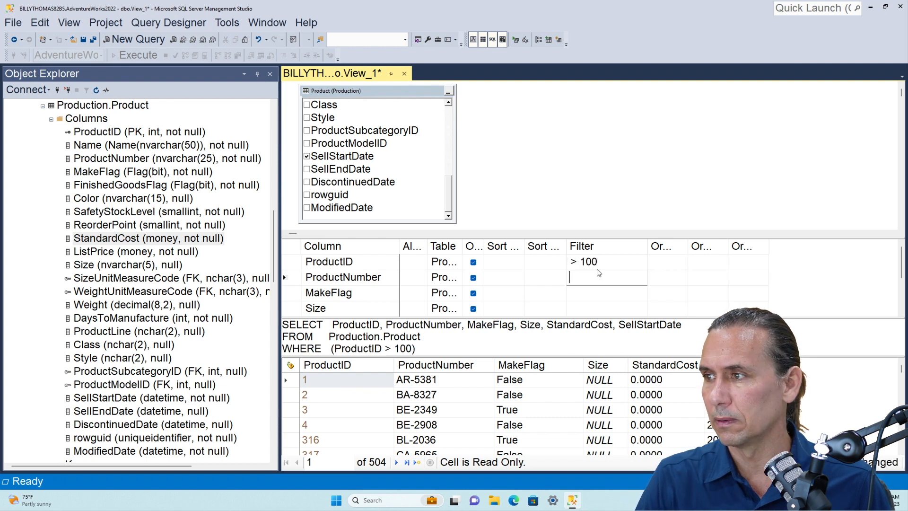
Execute the query with the ProductID filter, and add a like 'F%' or like 'L%' filter on ProductNumber
click(515, 42)
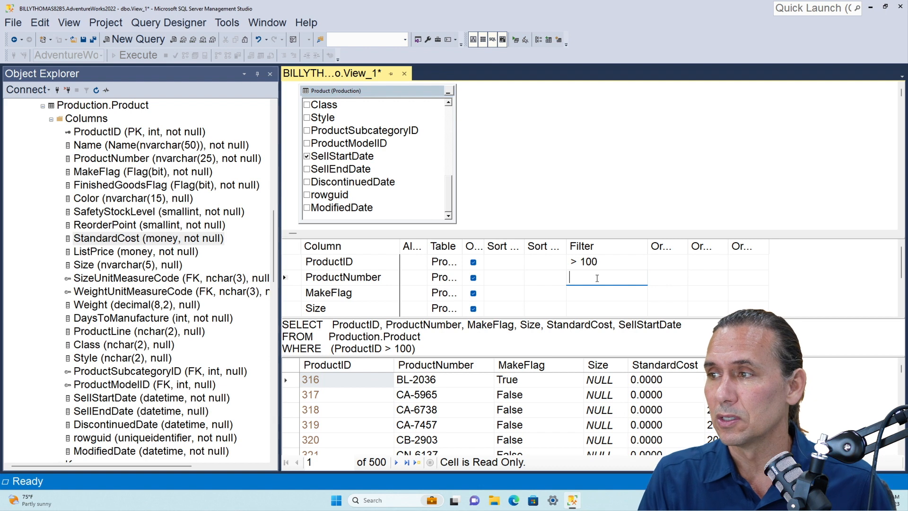
text(like ')
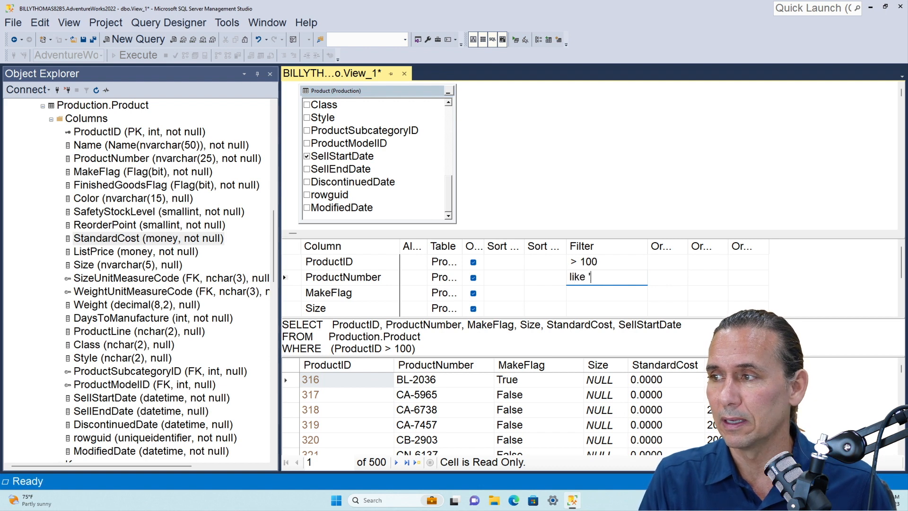
text(F)
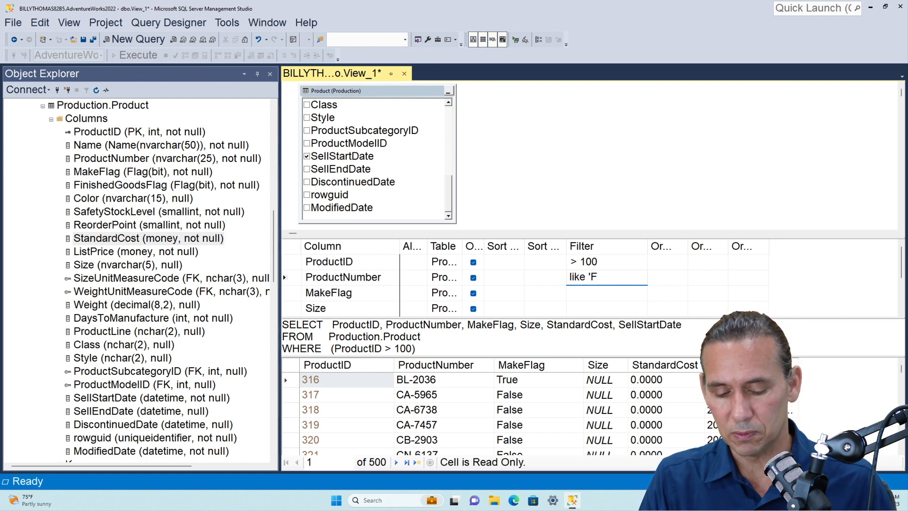
text(%' or like ')
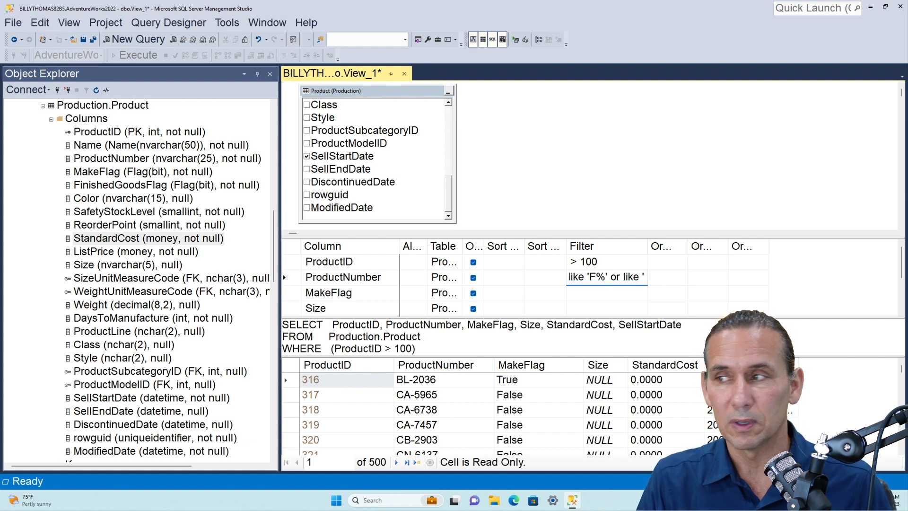
text(L%')
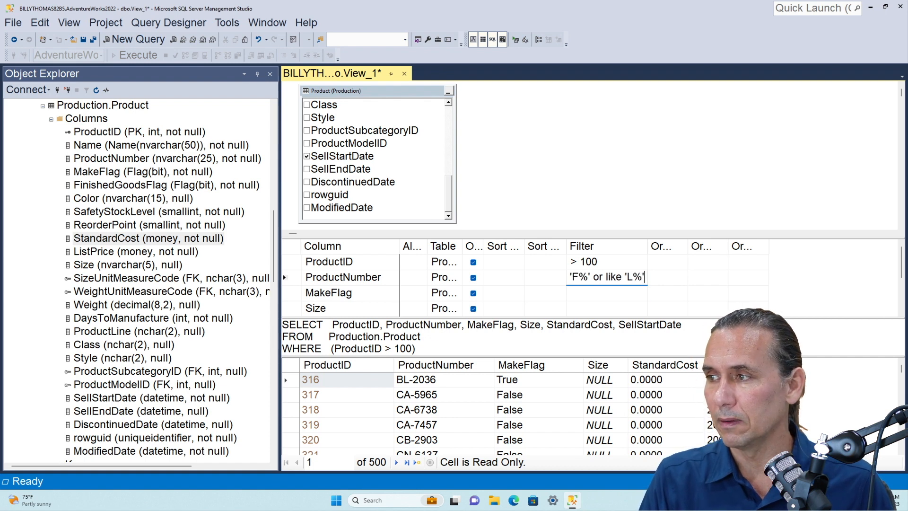
key(Return)
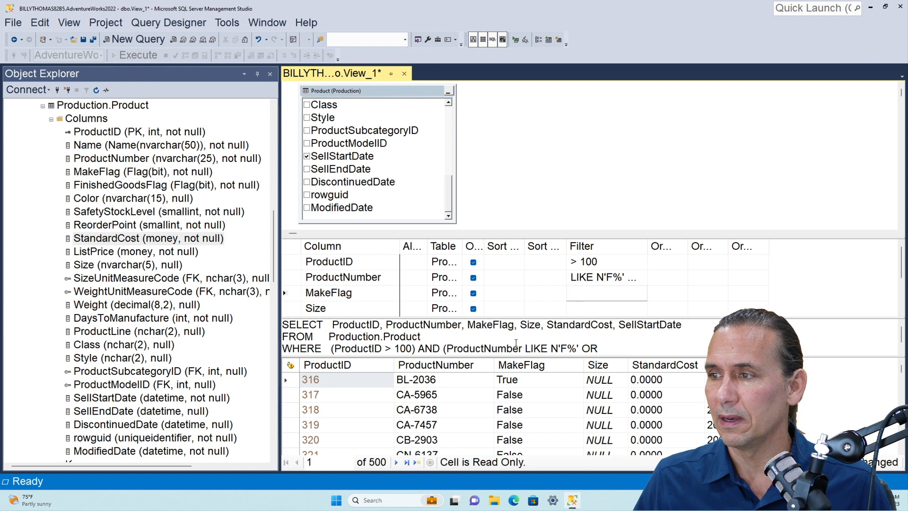
Enlarge the SQL pane and widen the Filter column to show the full ProductNumber criteria, and execute the query
drag(496, 358, 496, 406)
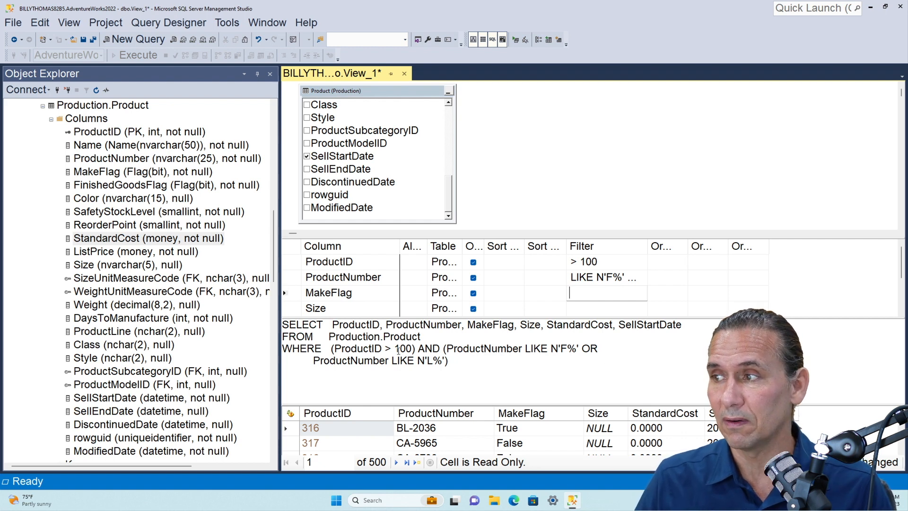
drag(647, 246, 730, 246)
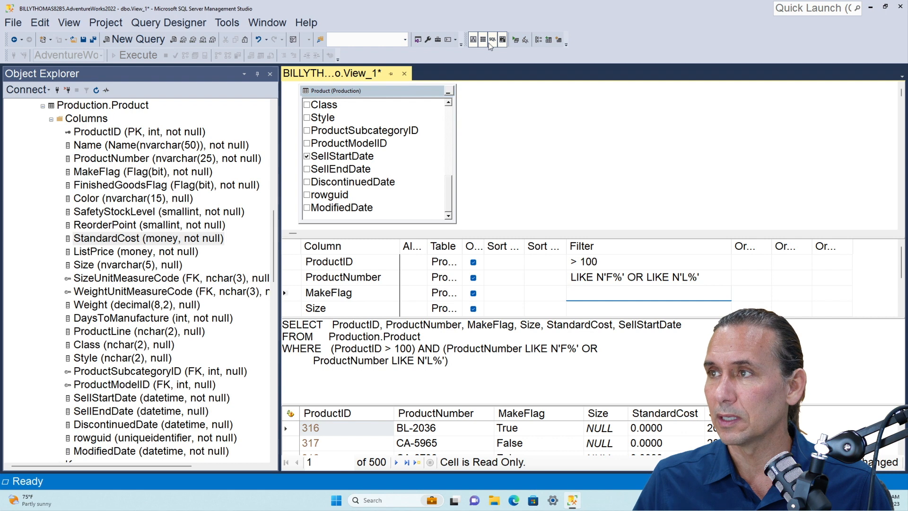
click(515, 40)
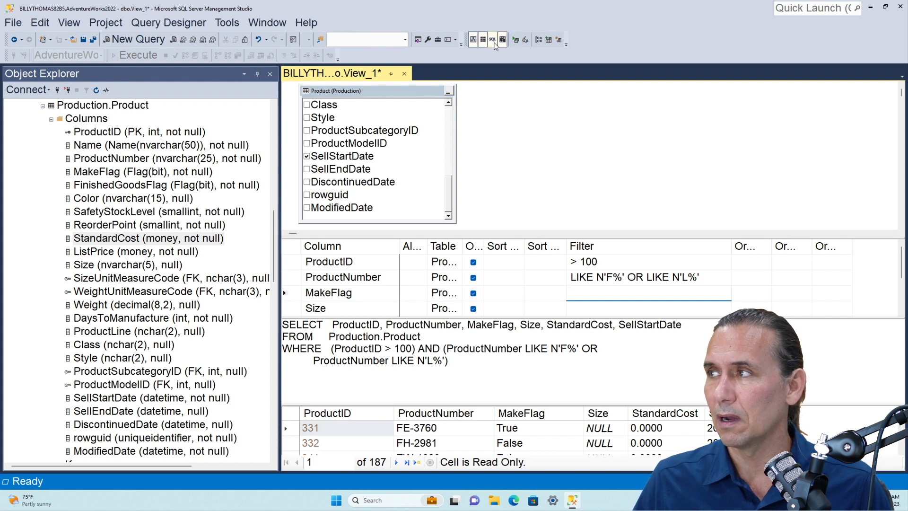
Hide the view designer's diagram pane and enlarge the results grid
click(475, 41)
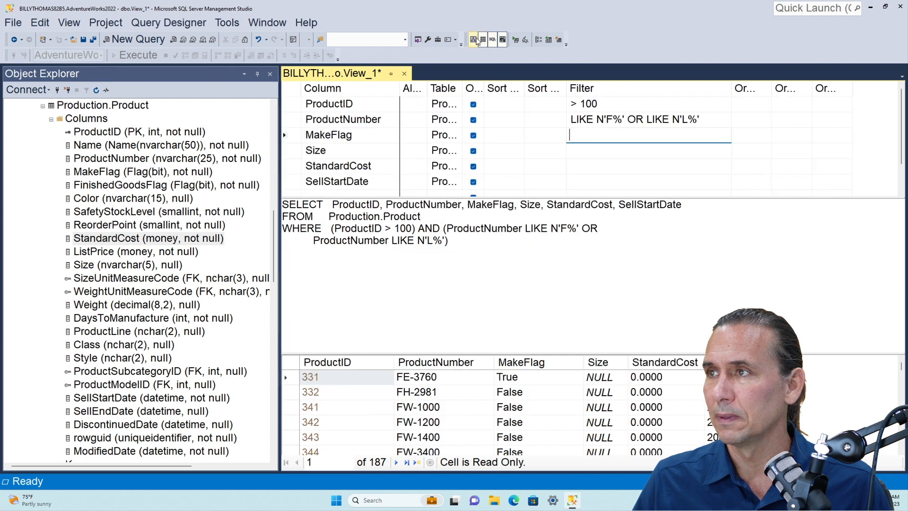
drag(453, 352, 464, 255)
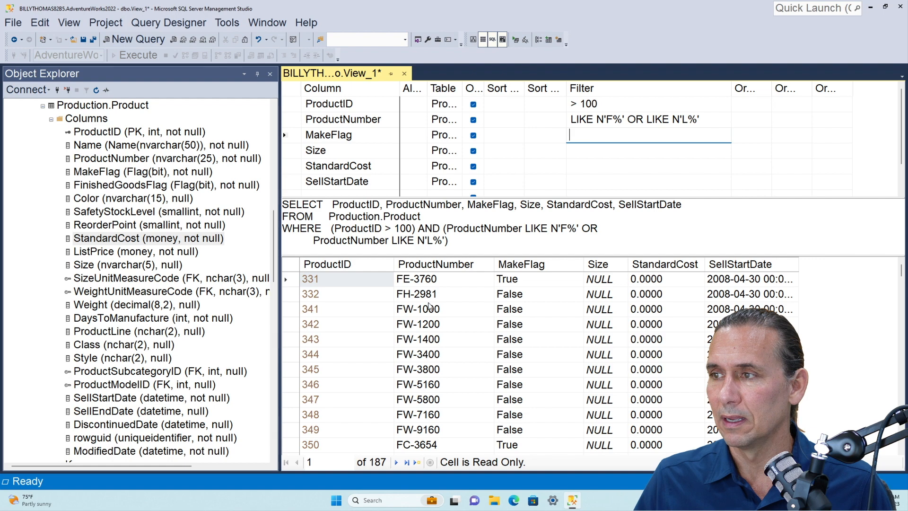
Look through the returned rows, checking the ProductNumber prefixes and the Size values
scroll(428, 321, down, 20)
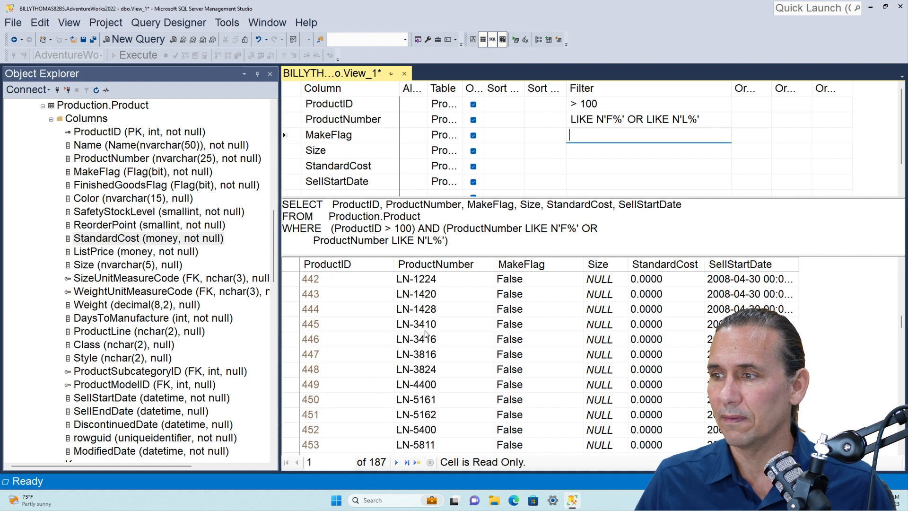
scroll(427, 334, down, 3)
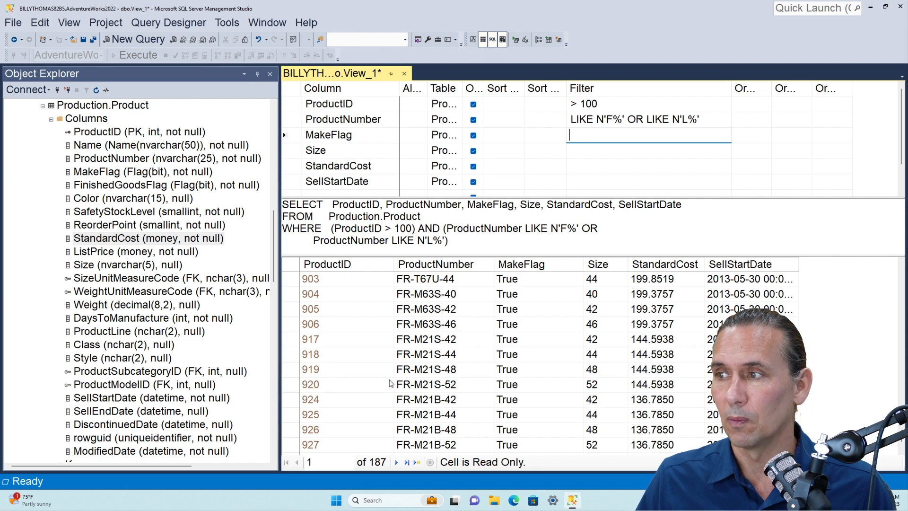
scroll(390, 383, up, 20)
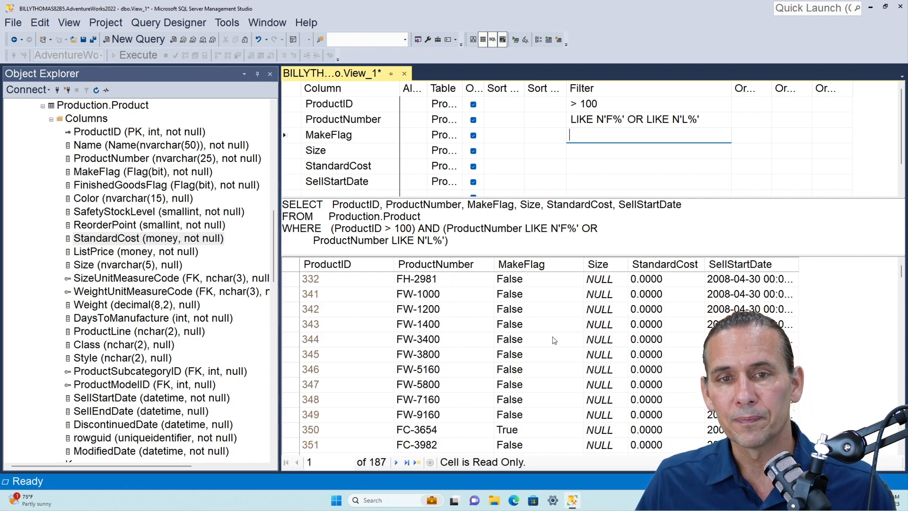
scroll(554, 340, down, 20)
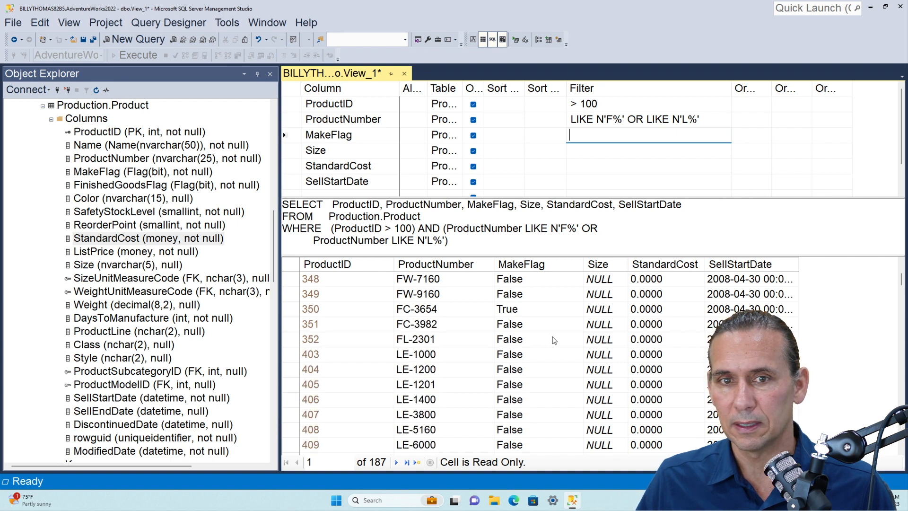
scroll(553, 340, down, 8)
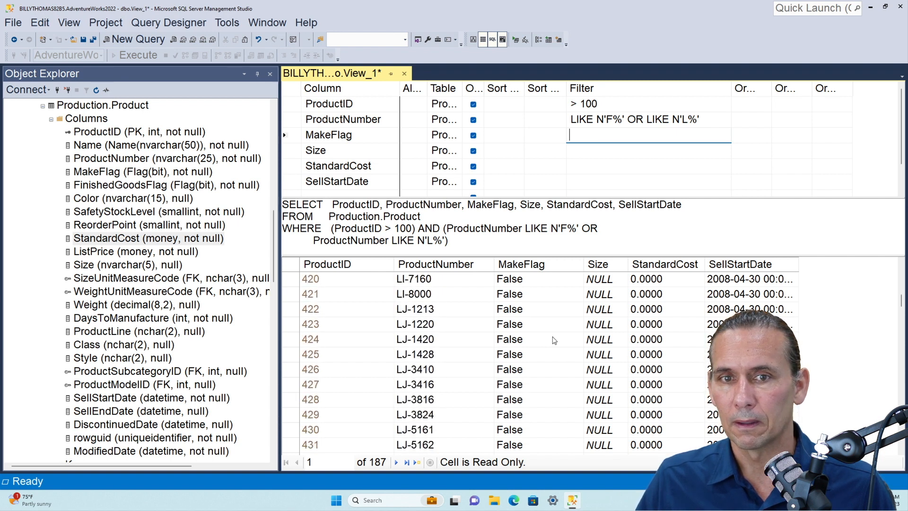
scroll(600, 328, down, 20)
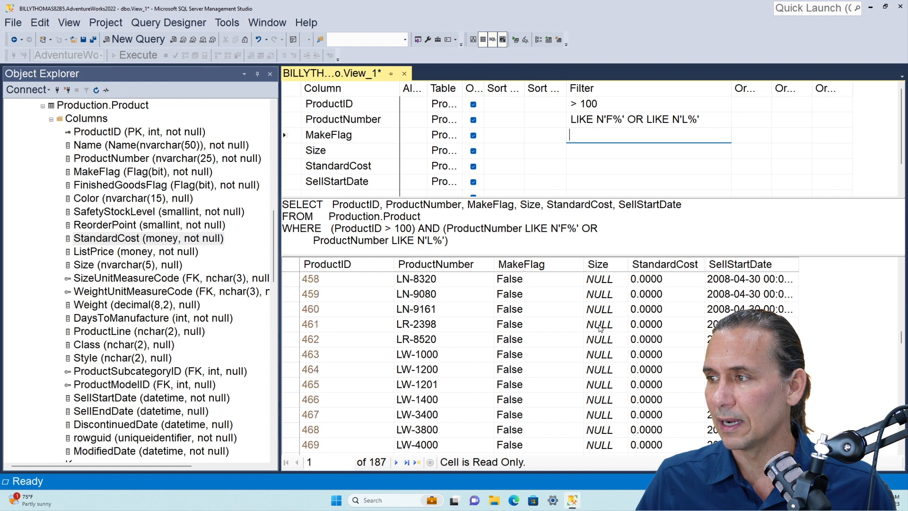
scroll(600, 328, up, 20)
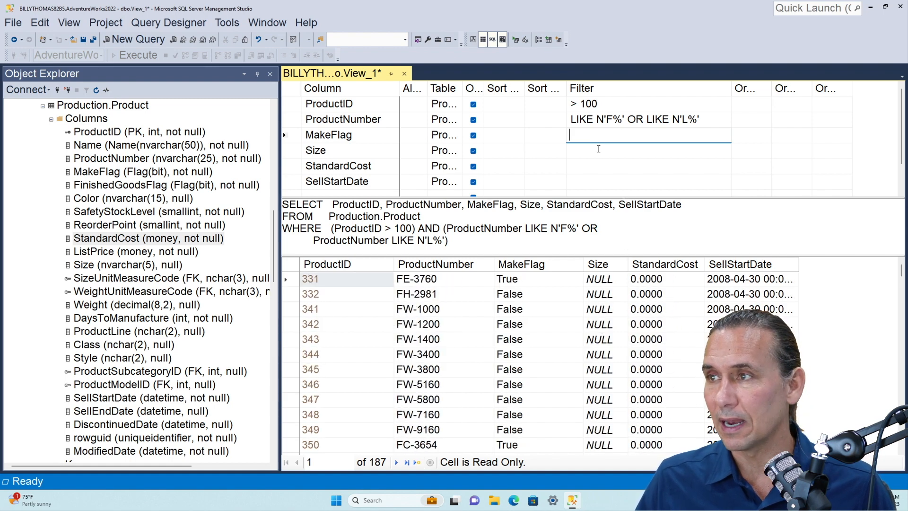
scroll(597, 341, down, 10)
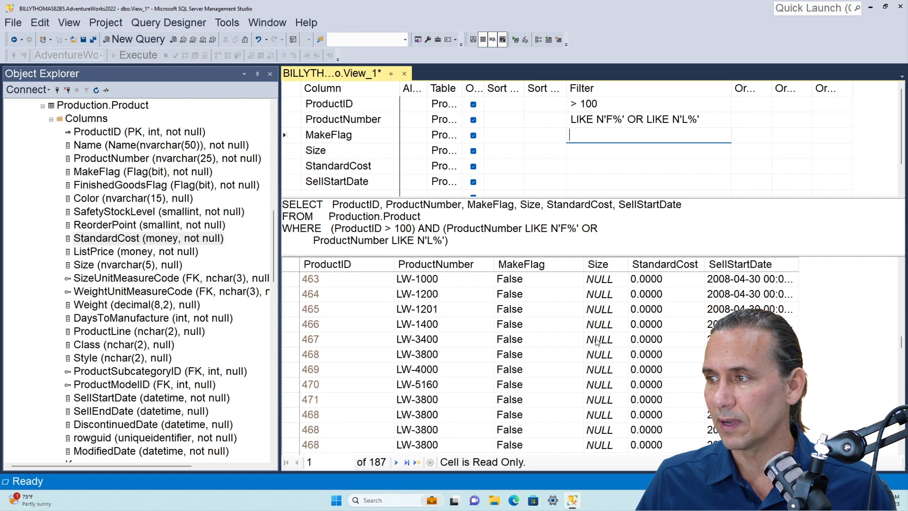
scroll(597, 342, down, 20)
scroll(598, 342, up, 18)
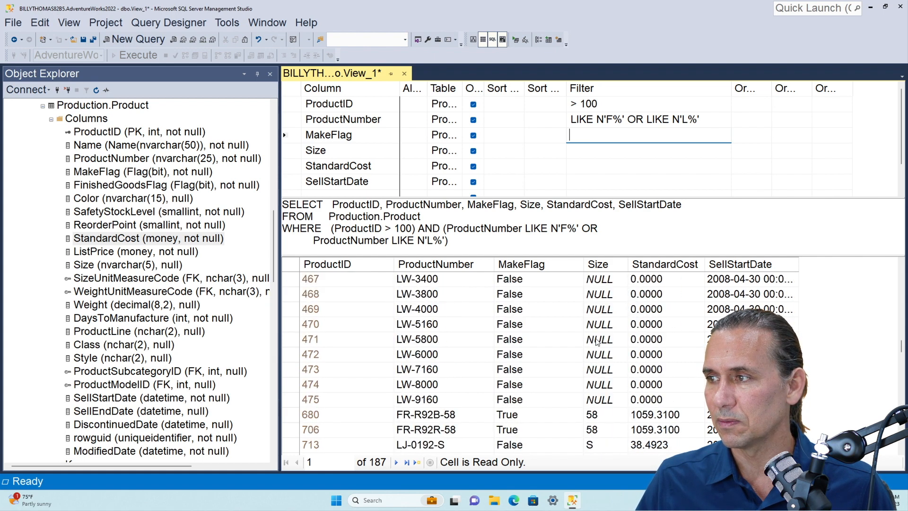
scroll(597, 342, up, 10)
Add an IS NOT NULL filter on Size, execute the query, and look through the returned rows
click(598, 150)
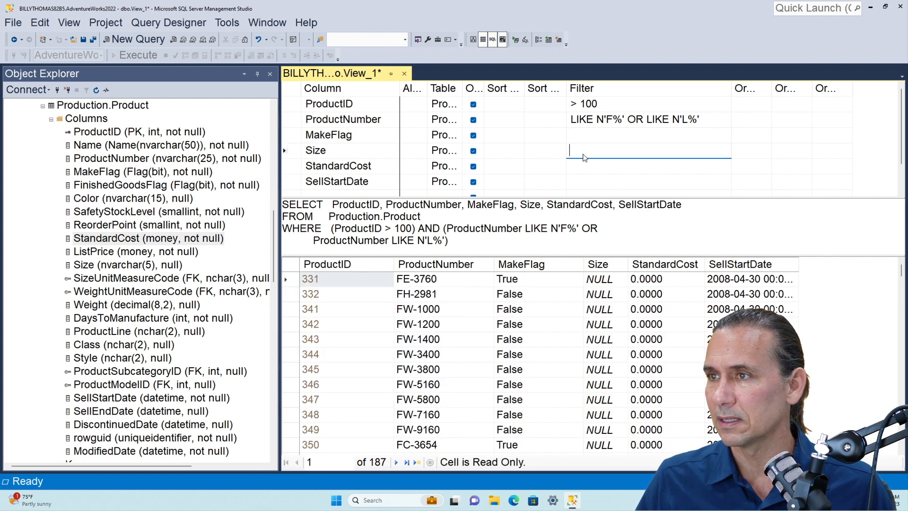
text(IS )
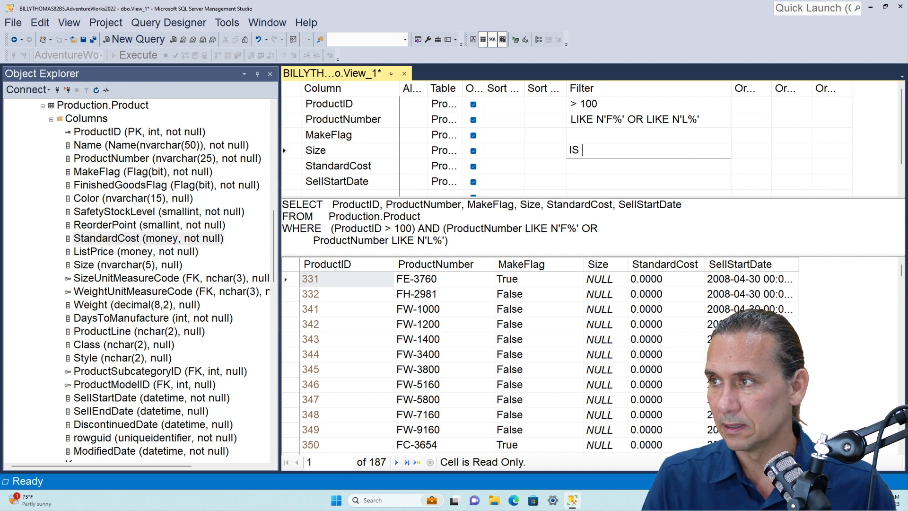
text(NOT NULL)
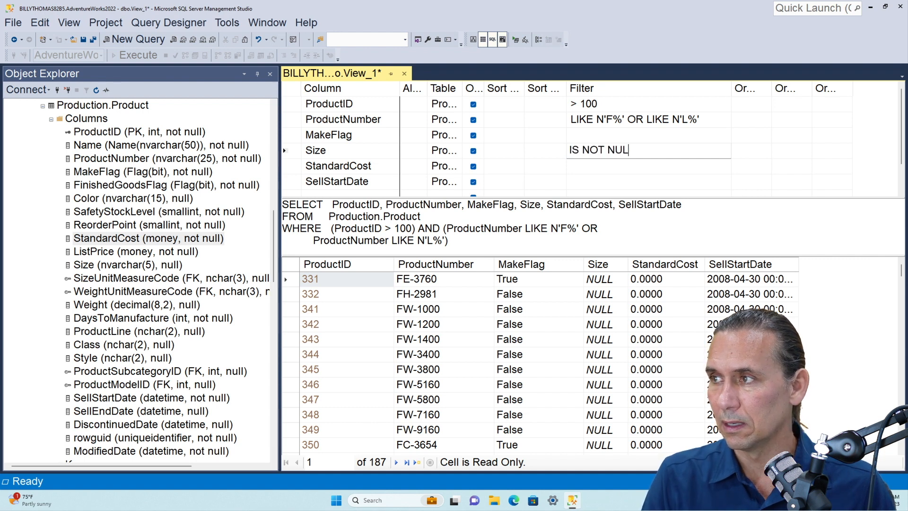
key(Return)
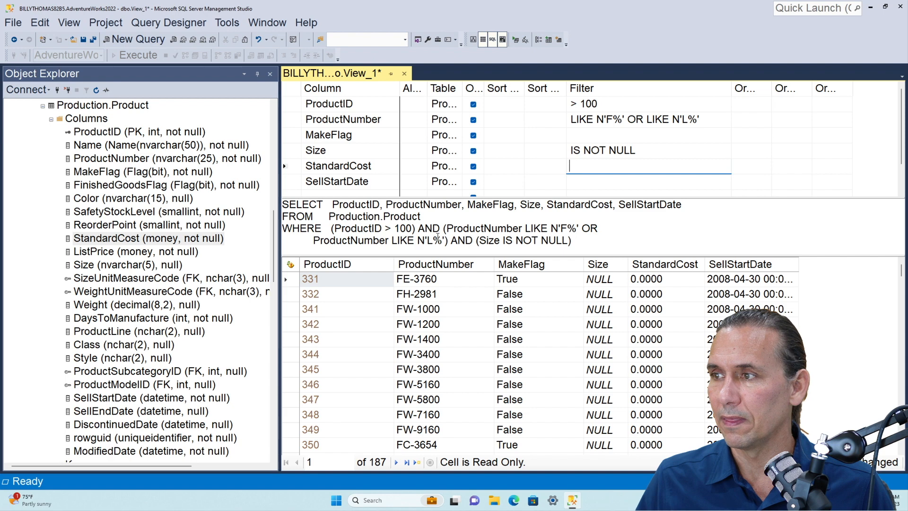
click(516, 39)
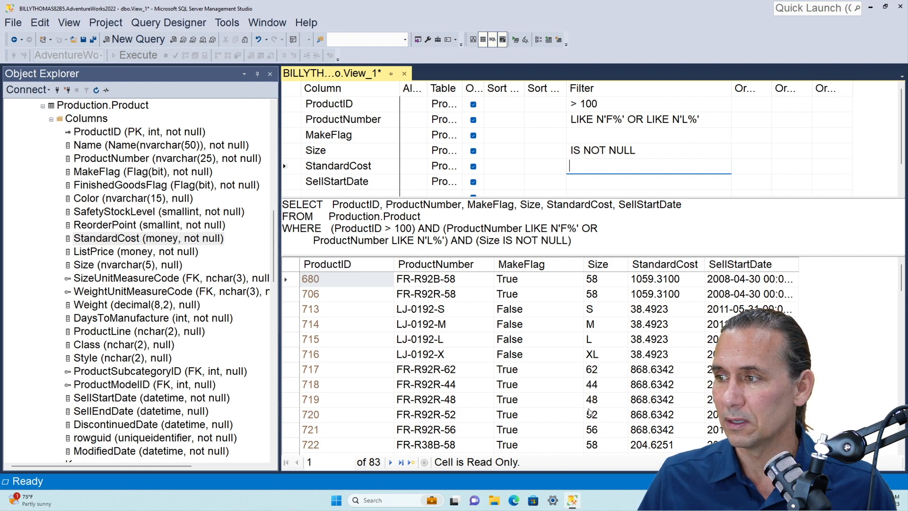
scroll(590, 411, down, 1)
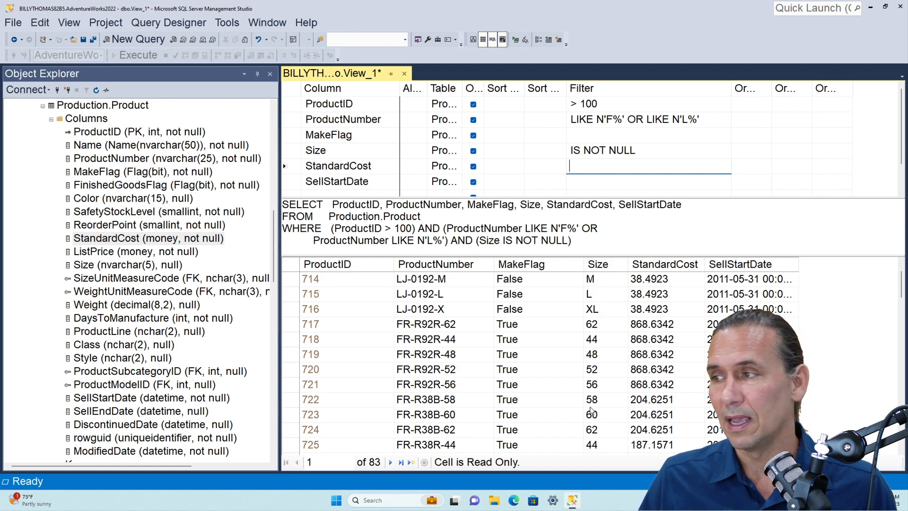
scroll(590, 411, down, 18)
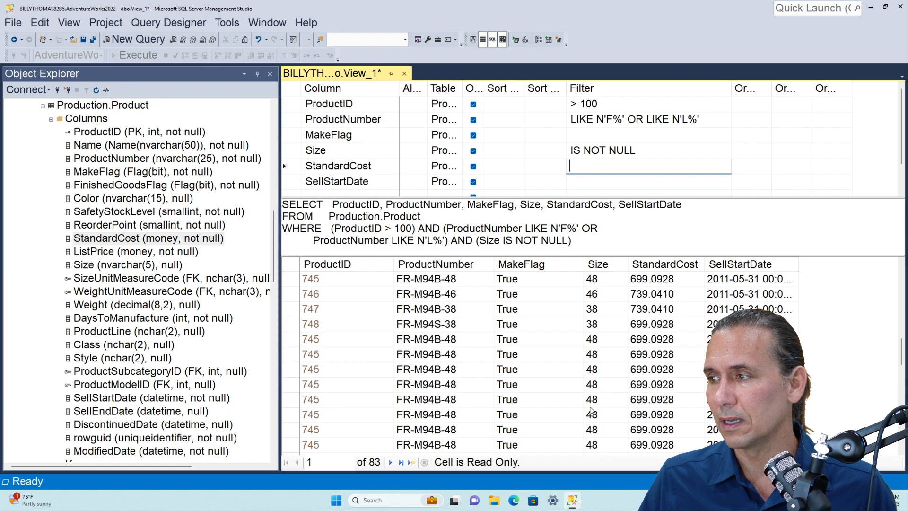
scroll(591, 411, up, 20)
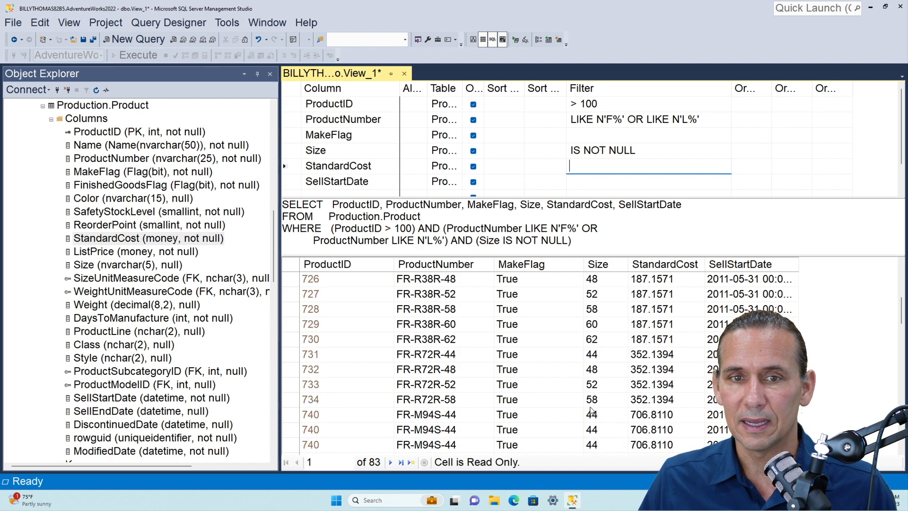
scroll(591, 411, down, 1)
scroll(591, 411, up, 1)
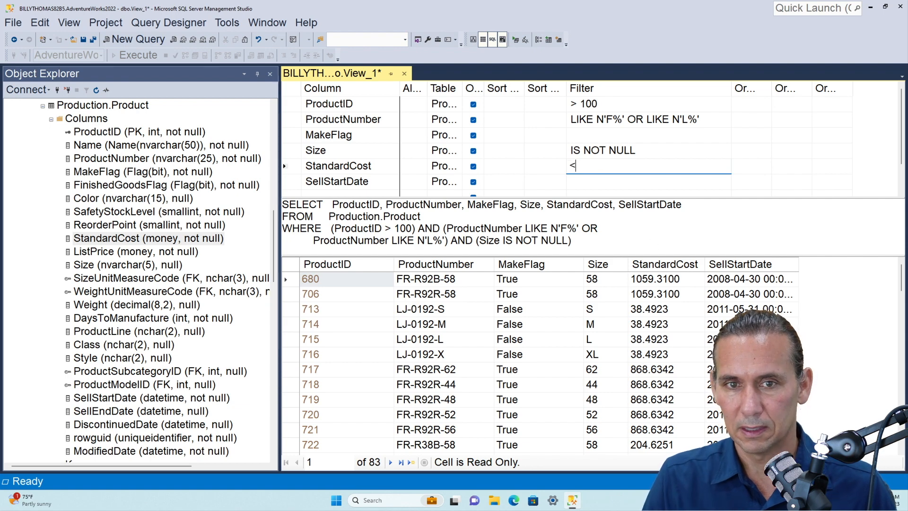
Add a < 1000 filter on StandardCost and execute the query
text(1000)
key(Return)
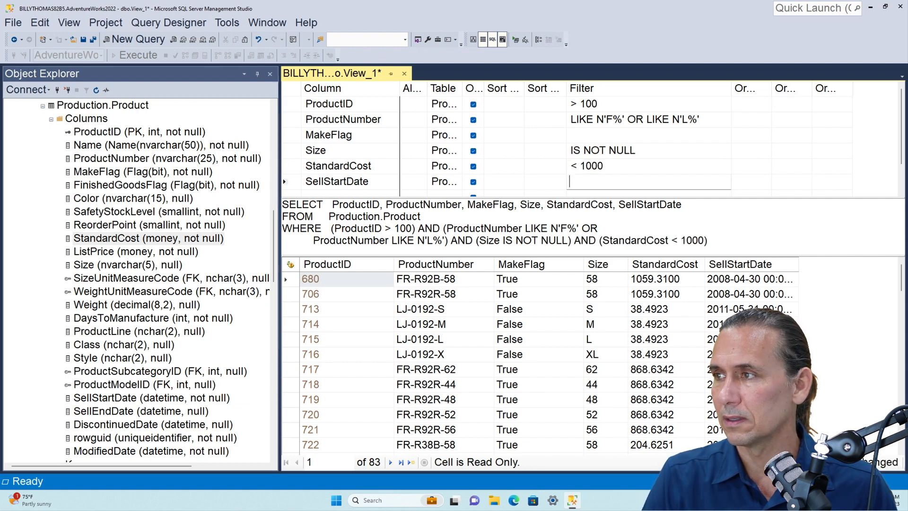
click(514, 39)
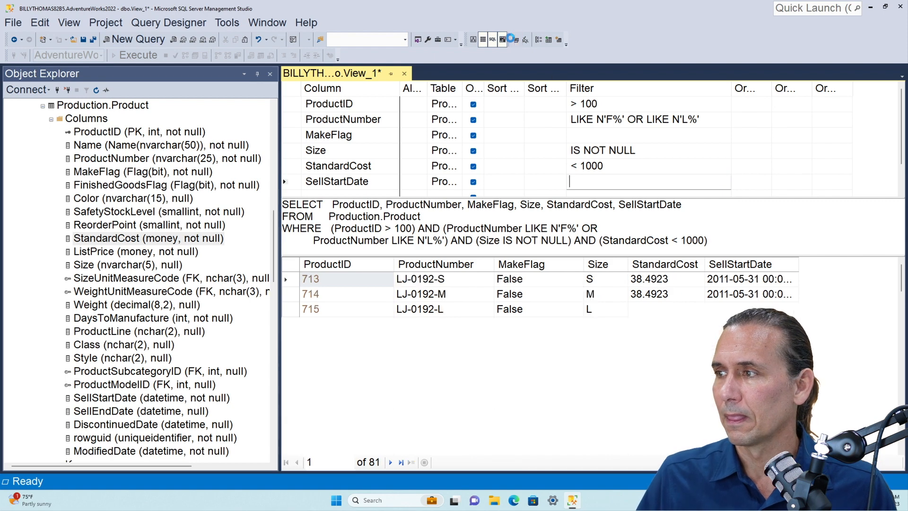